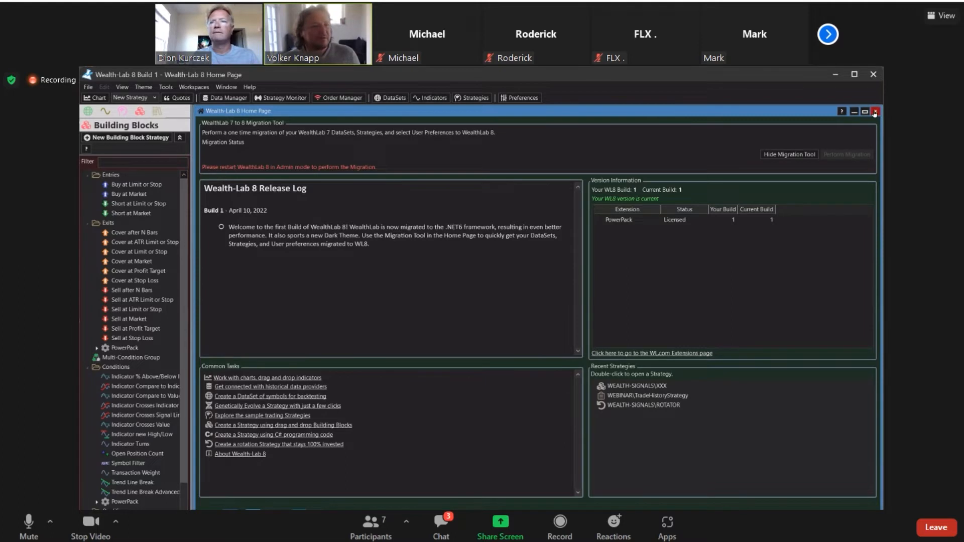
# Clear the open windows from the workspace and create a new Trade History strategy.
pyautogui.click(875, 112)
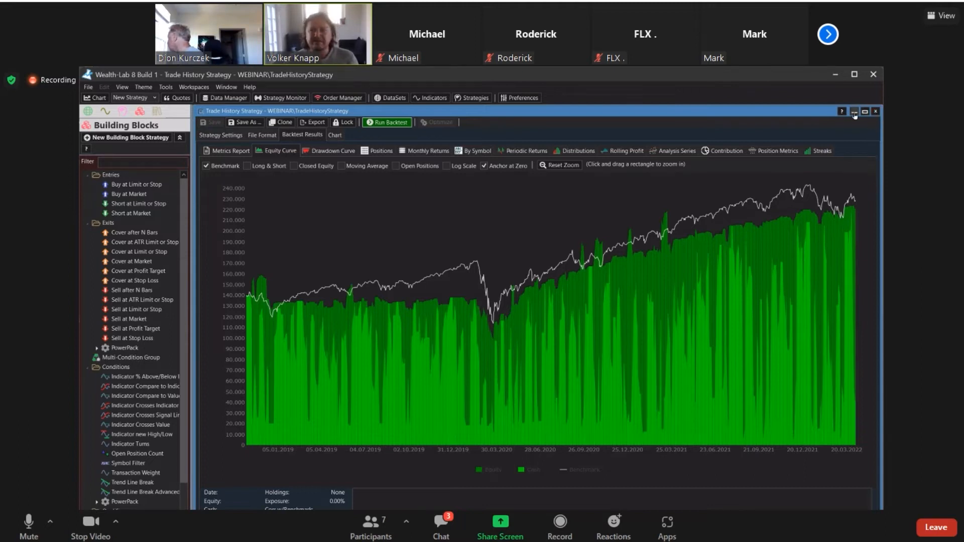
pyautogui.click(854, 112)
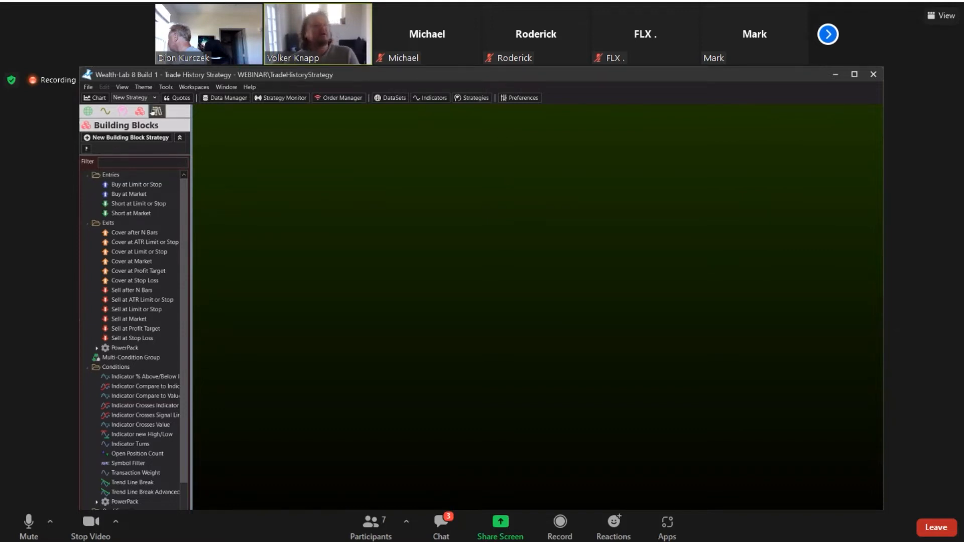
pyautogui.click(134, 98)
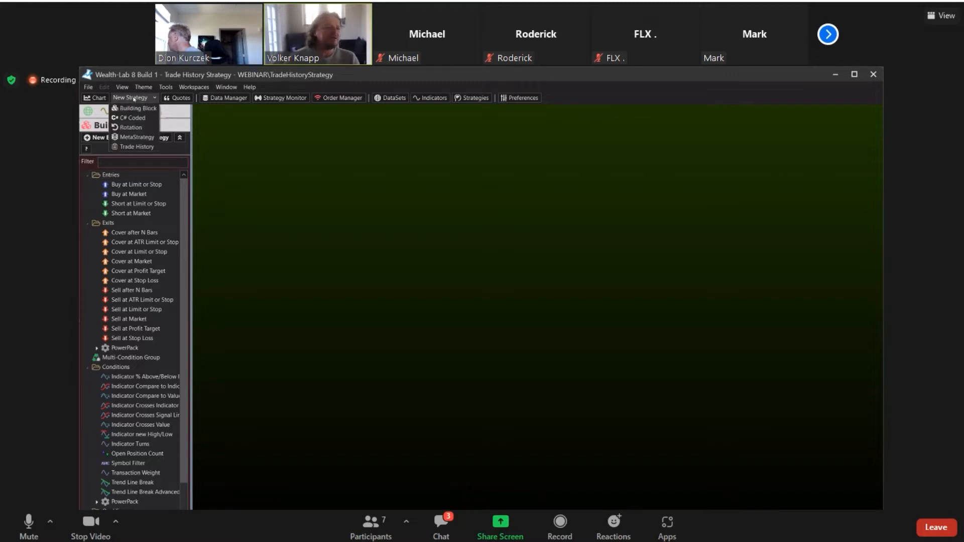
pyautogui.click(136, 146)
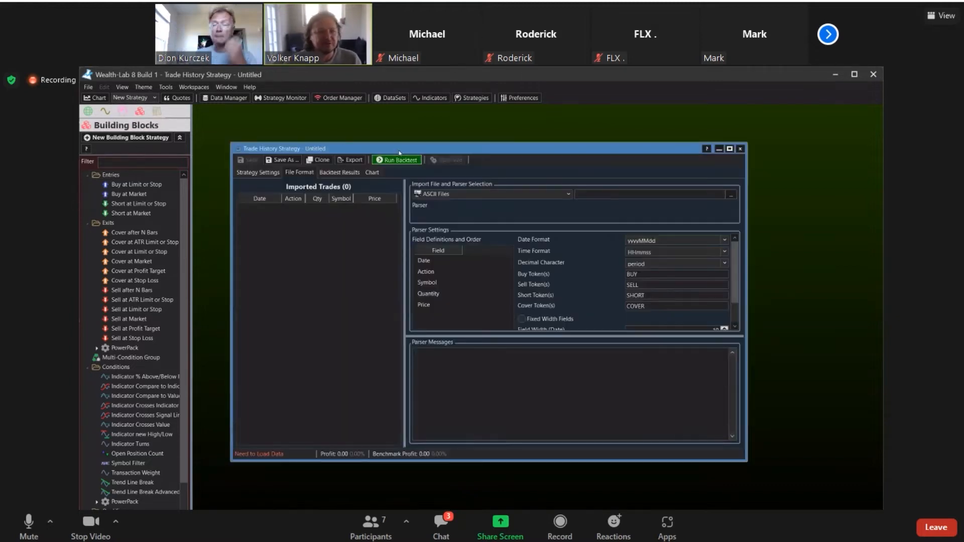
pyautogui.moveTo(400, 153); pyautogui.dragTo(388, 136)
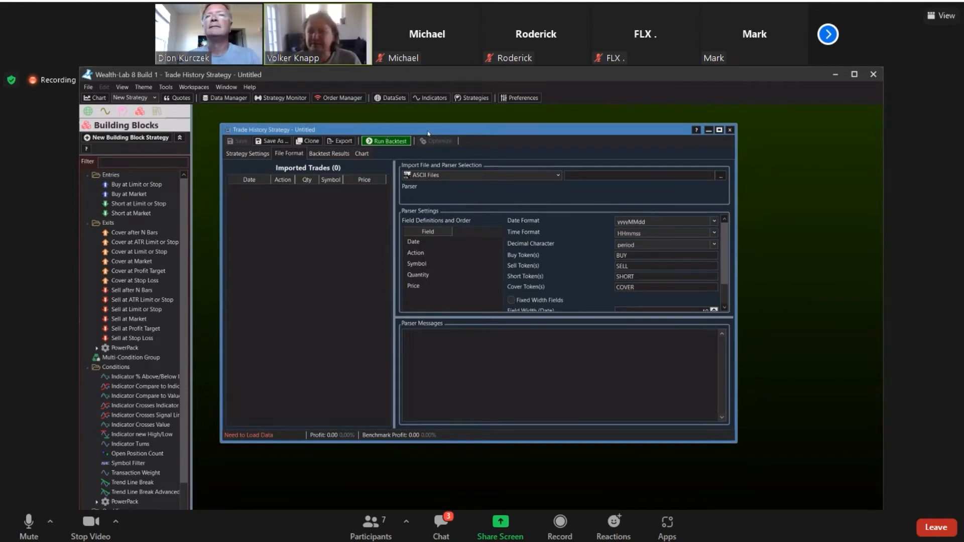
pyautogui.moveTo(449, 134); pyautogui.dragTo(438, 123)
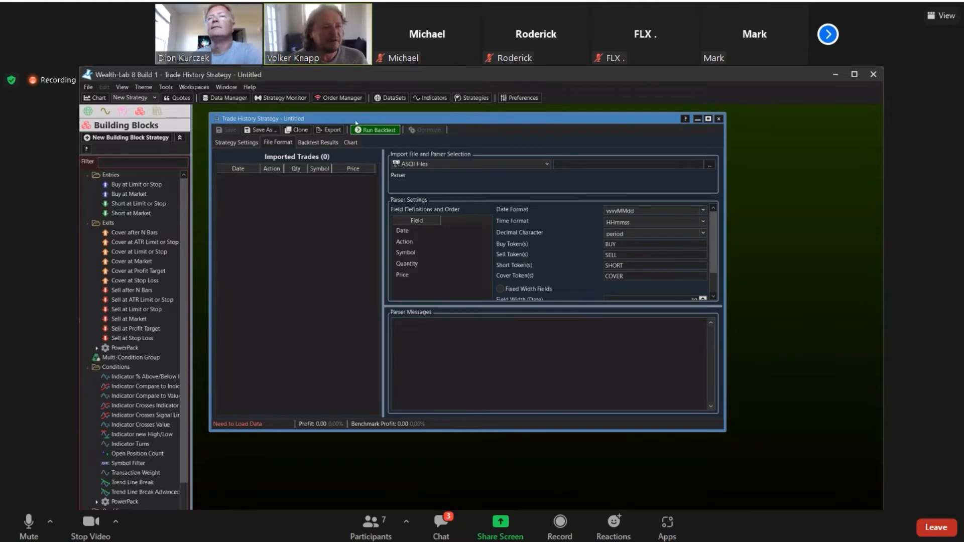
pyautogui.moveTo(355, 122); pyautogui.dragTo(360, 121)
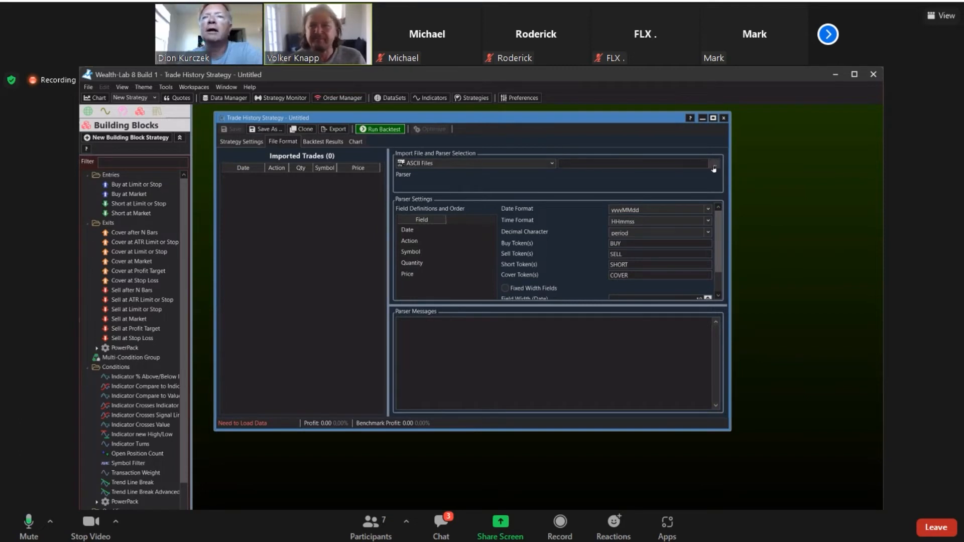
# Choose ASCII Files as the parser for the trade import.
pyautogui.click(547, 165)
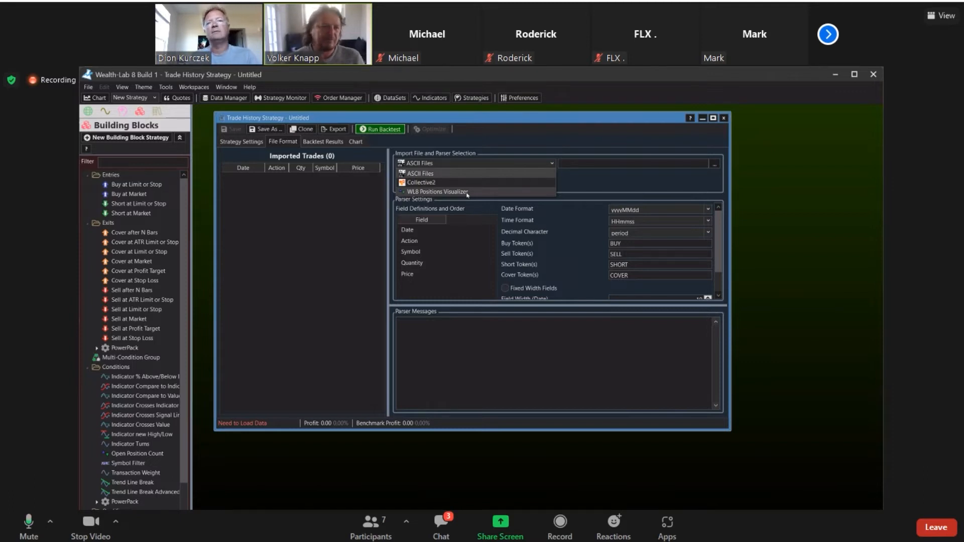
pyautogui.click(546, 144)
pyautogui.click(495, 165)
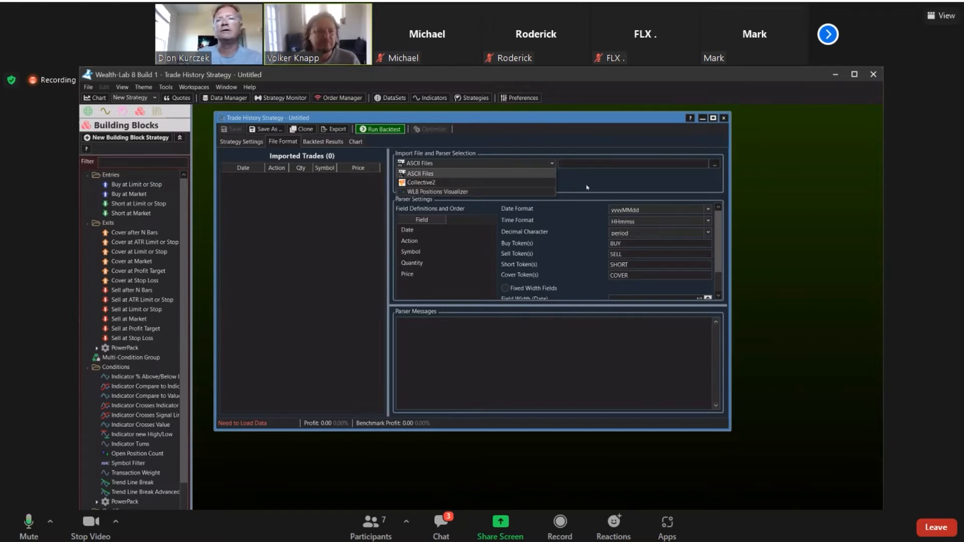
pyautogui.click(464, 174)
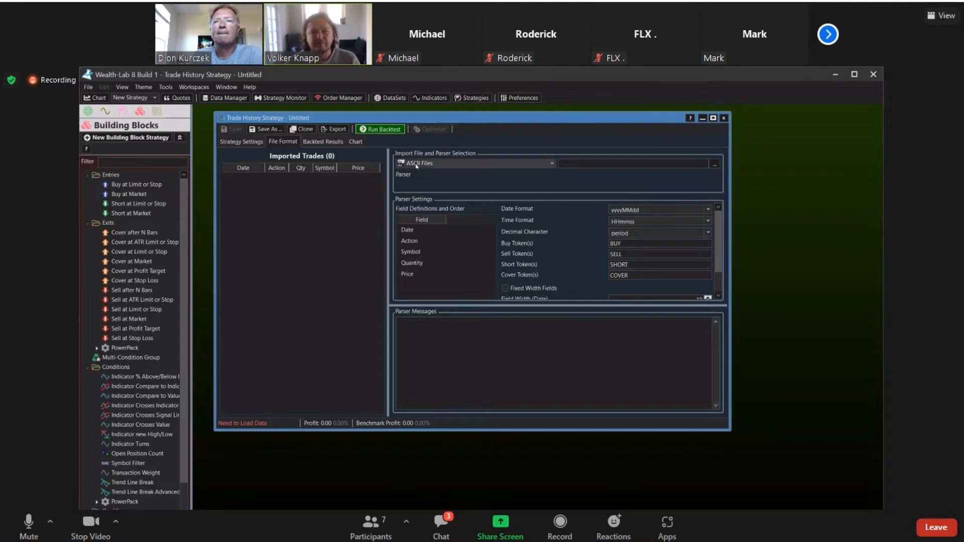
# Load the Crystallinity_Trades file from the Downloads folder as the import file, checking its contents in a widened preview.
pyautogui.click(715, 163)
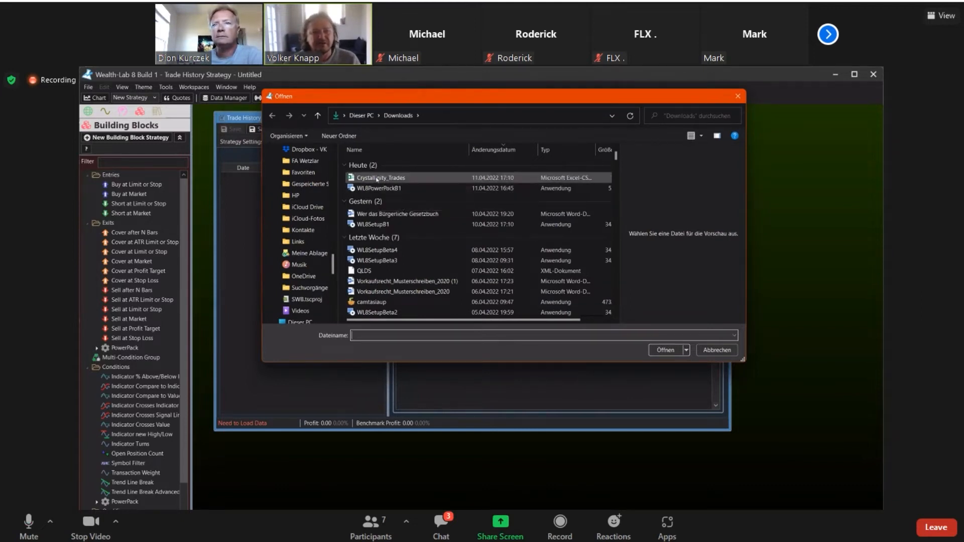
pyautogui.click(379, 179)
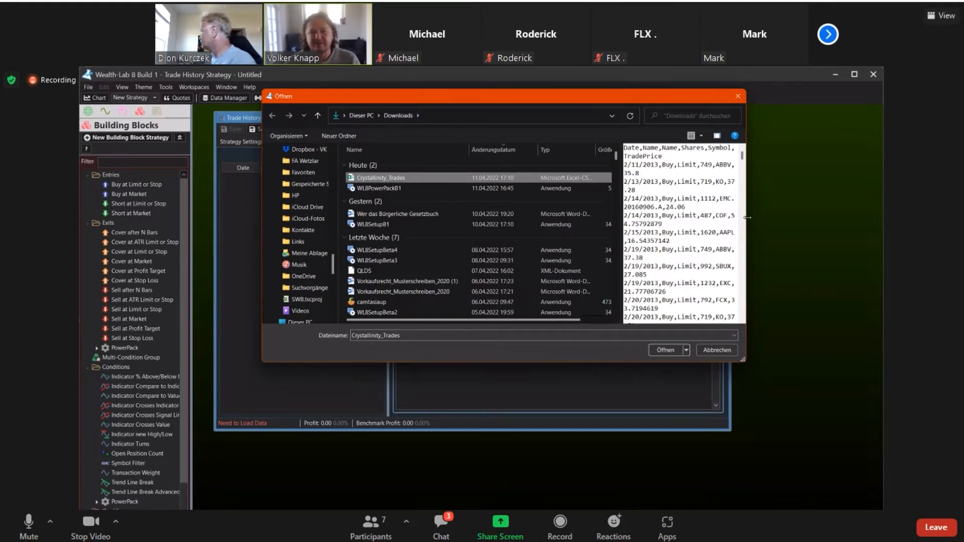
pyautogui.moveTo(746, 217); pyautogui.dragTo(774, 218)
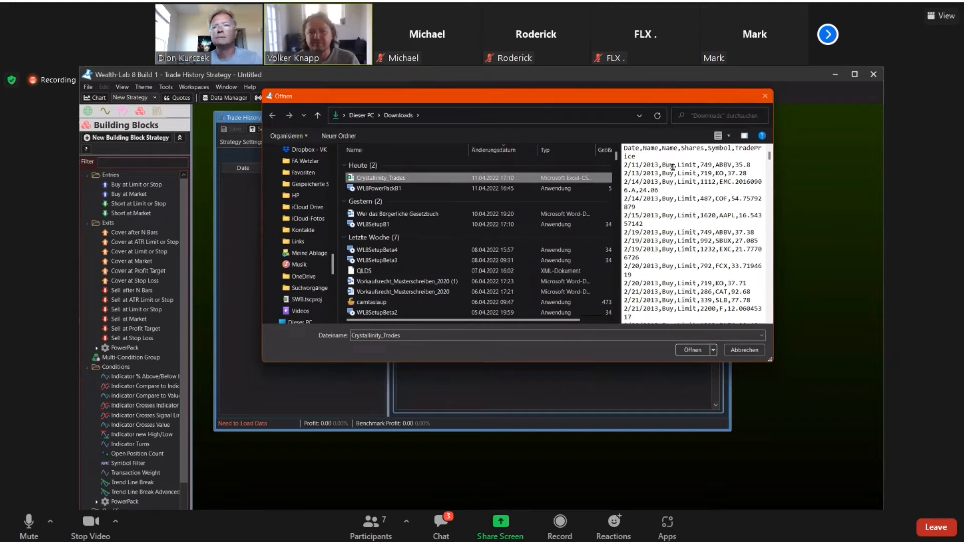
pyautogui.click(692, 353)
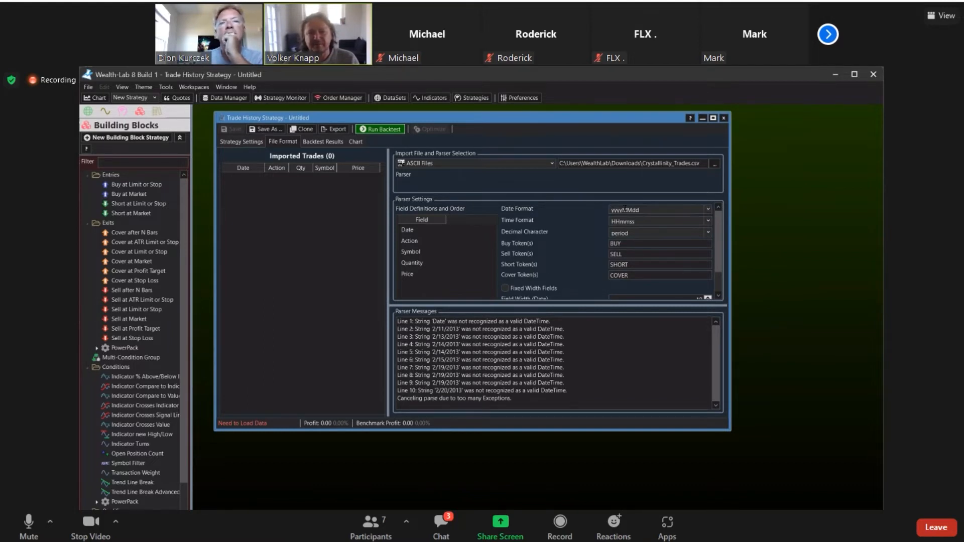
# Set the parser's date format to MM/dd/yyyy and shorten it to M/d/yyyy.
pyautogui.click(708, 210)
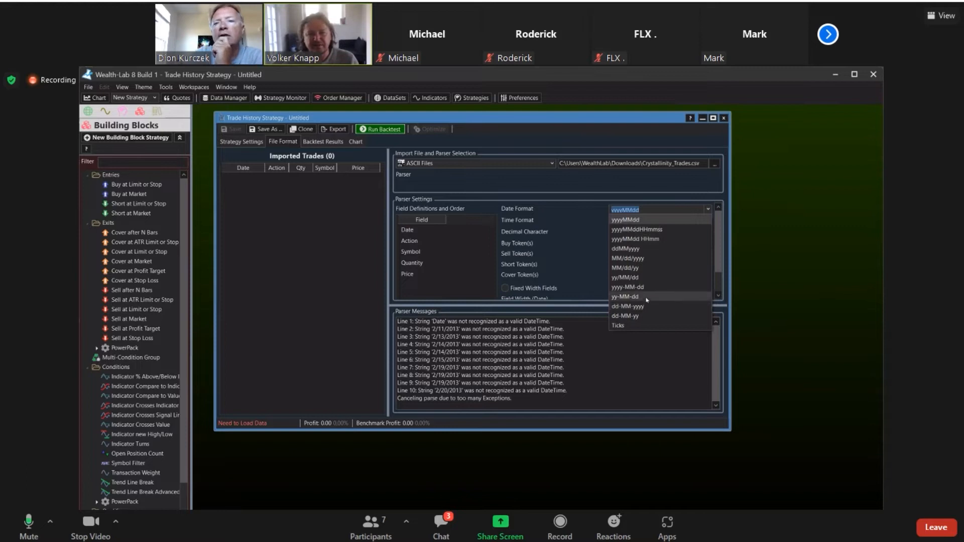
pyautogui.click(631, 259)
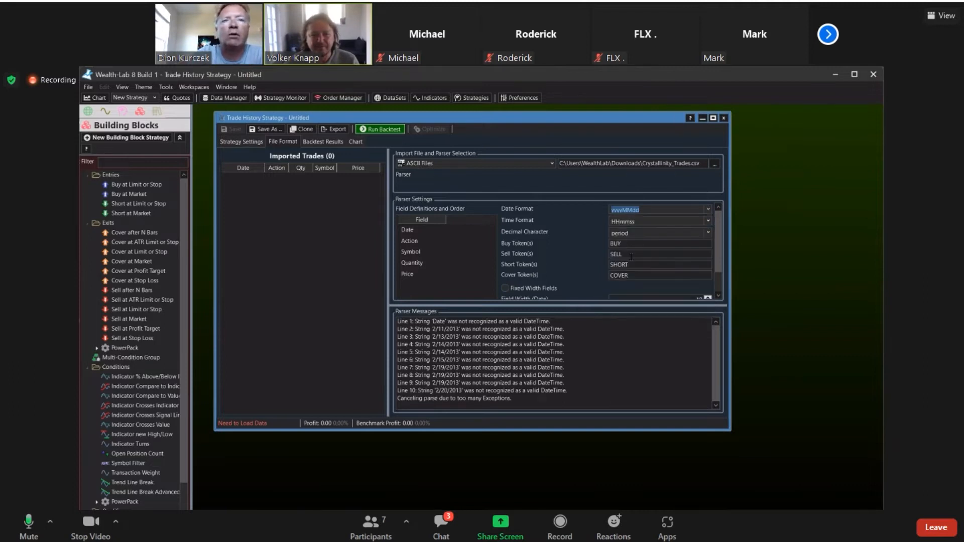
pyautogui.click(617, 211)
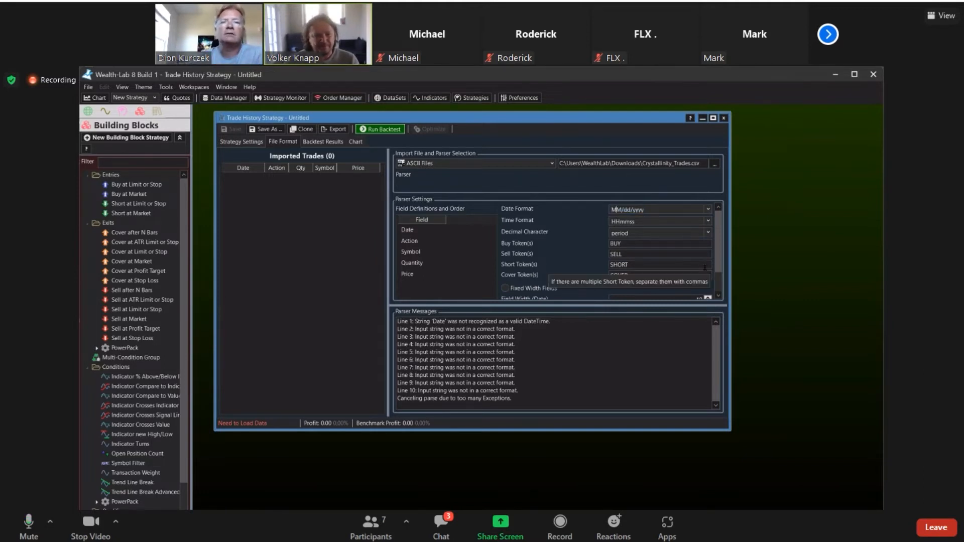
pyautogui.press('BackSpace')
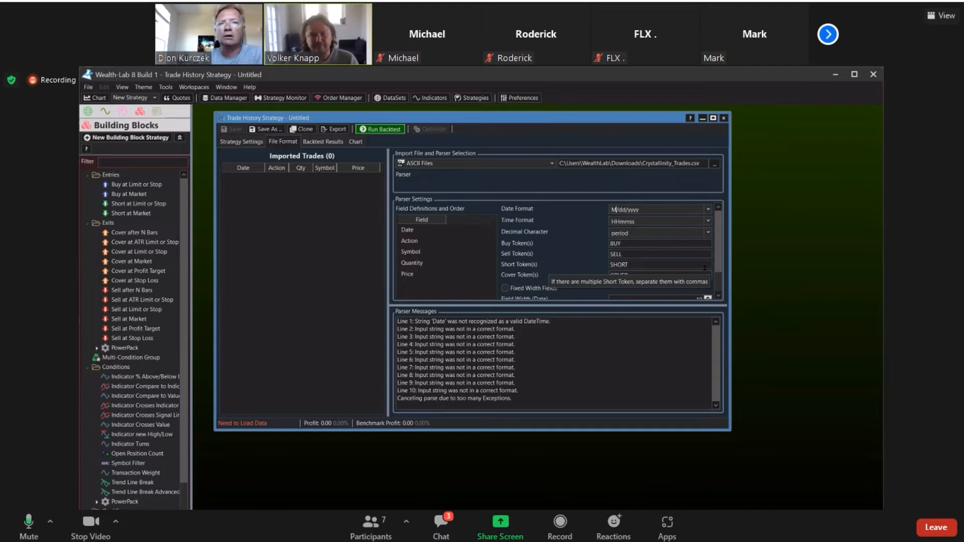
pyautogui.press('Delete')
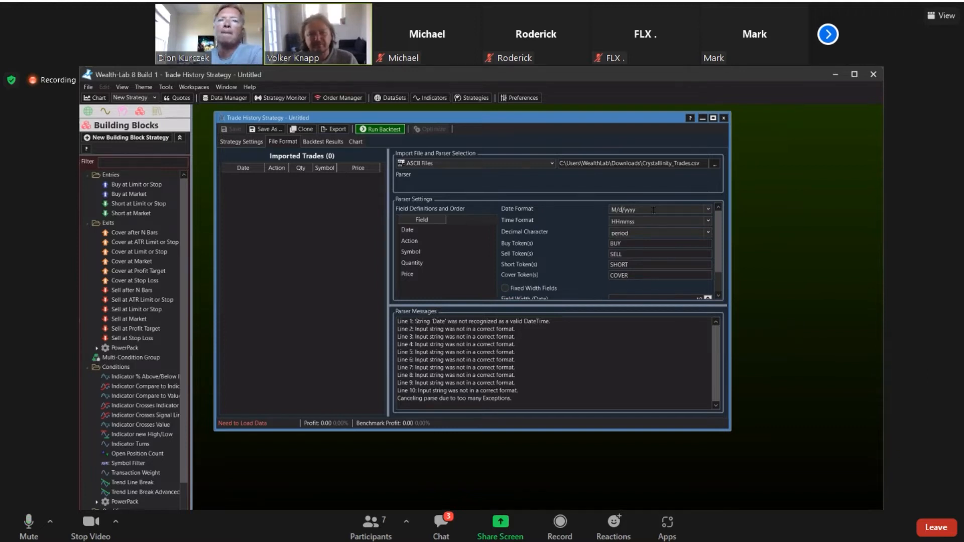
# Review the decimal character, action tokens, field delimiter and parser messages for the import.
pyautogui.click(708, 233)
pyautogui.click(708, 234)
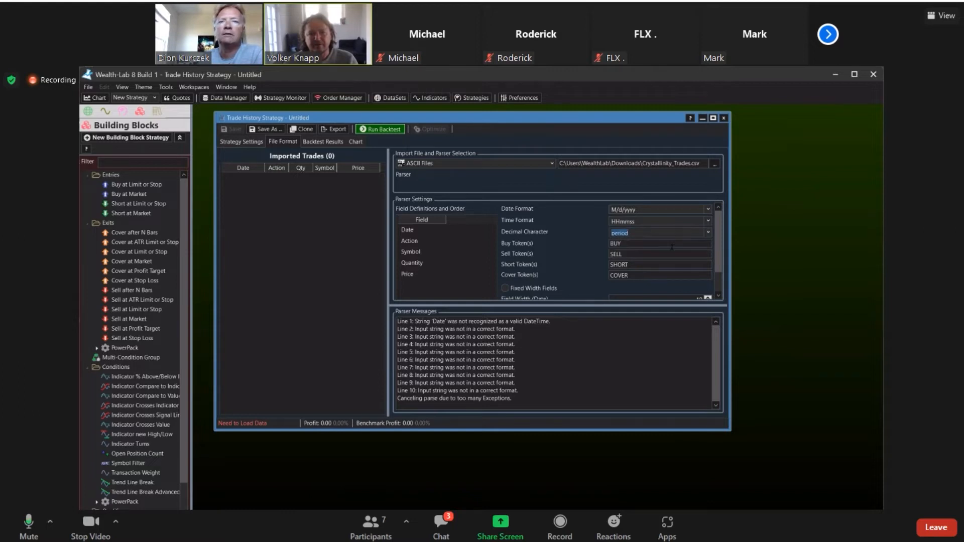
pyautogui.scroll(-3, 717, 281)
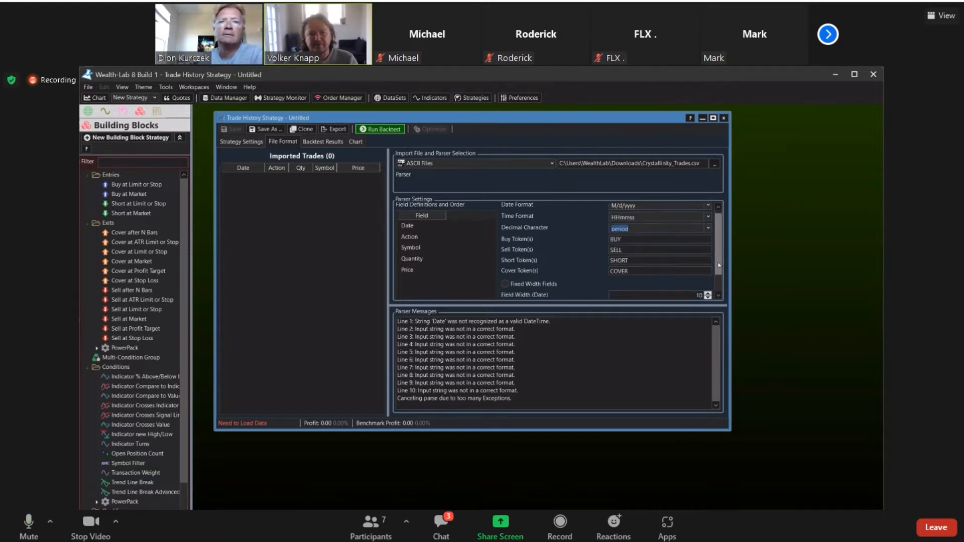
pyautogui.scroll(-1, 722, 279)
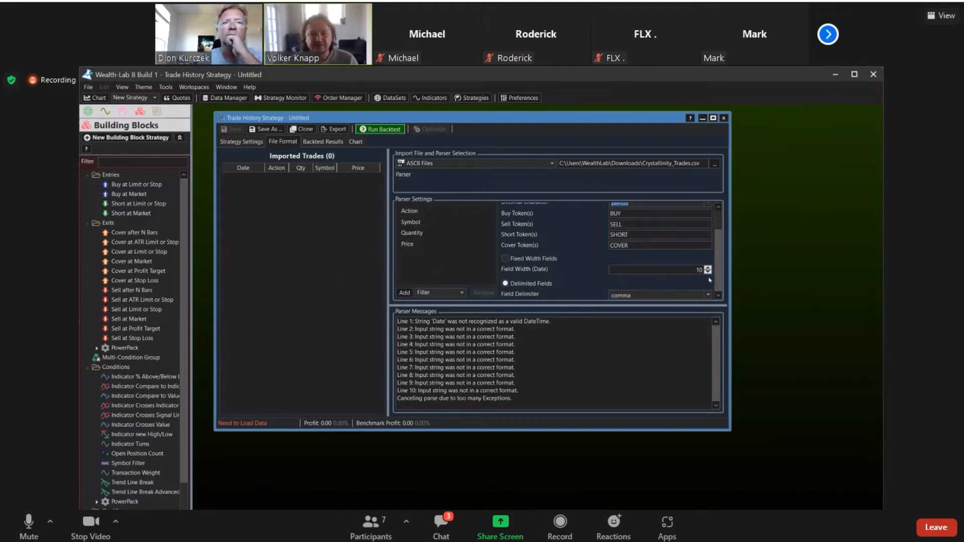
pyautogui.moveTo(720, 246); pyautogui.dragTo(720, 206)
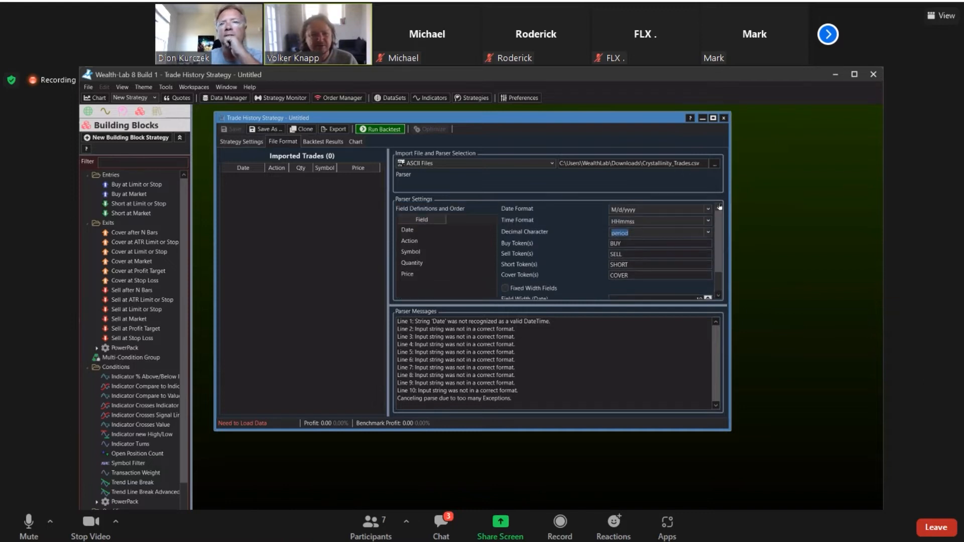
pyautogui.click(517, 356)
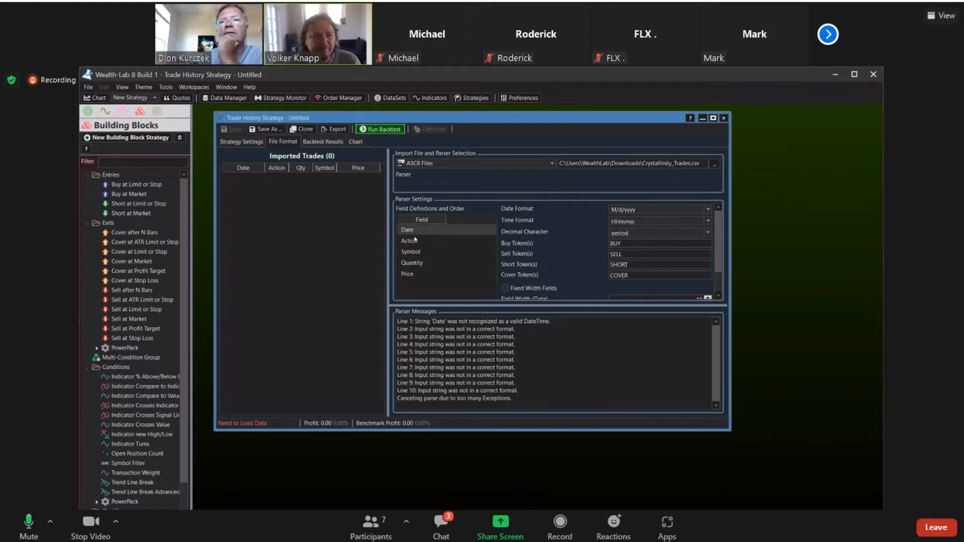
# Make the strategy window taller, add a Filler field to the field definitions and place it directly after Action.
pyautogui.scroll(-2, 627, 231)
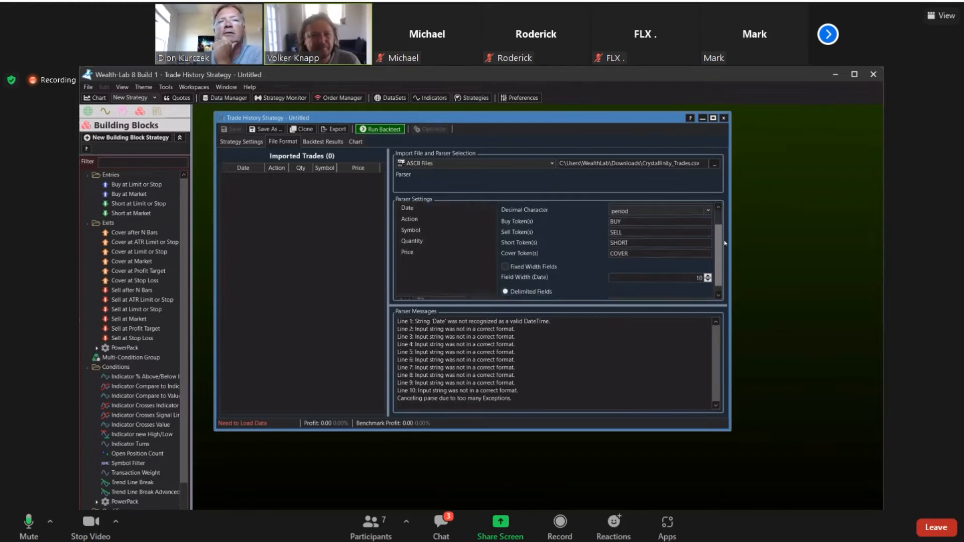
pyautogui.moveTo(352, 118); pyautogui.dragTo(447, 111)
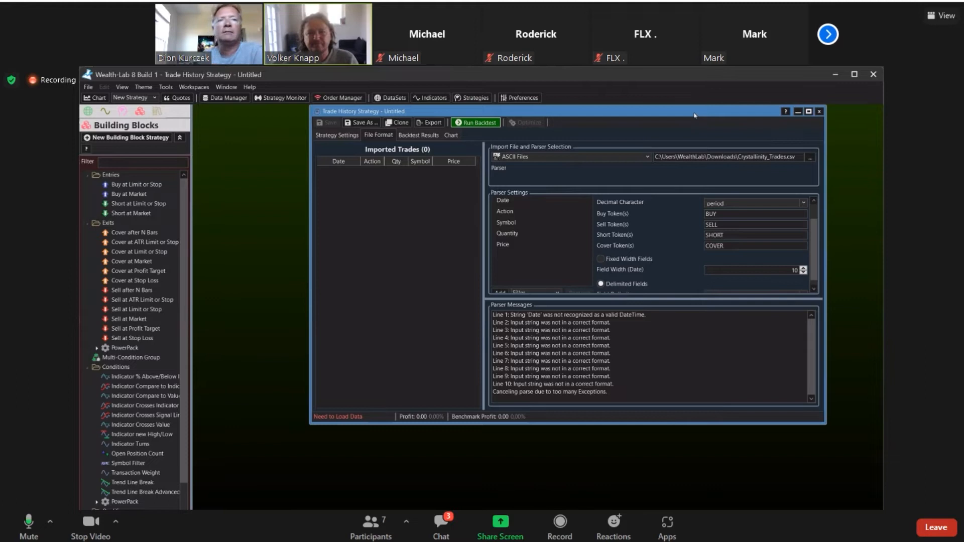
pyautogui.moveTo(698, 426); pyautogui.dragTo(697, 462)
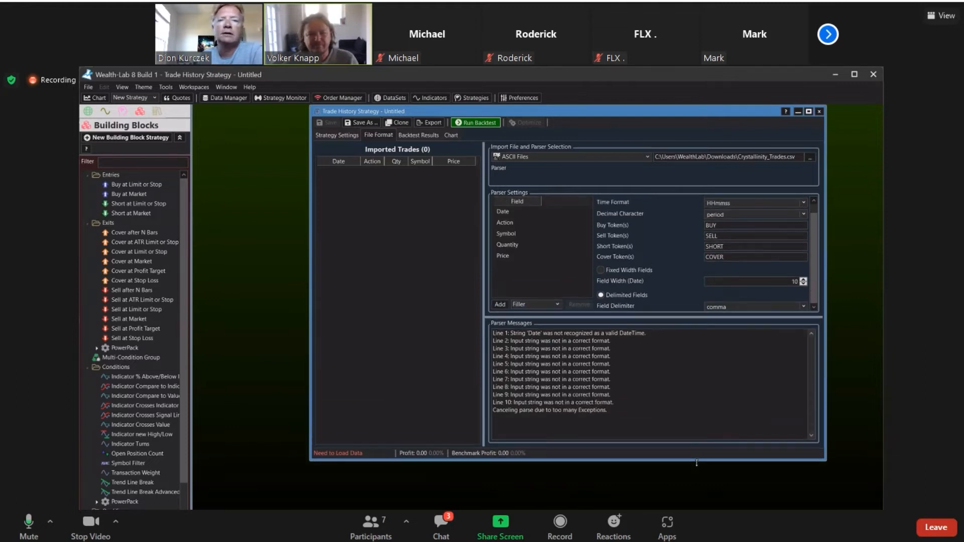
pyautogui.click(500, 306)
pyautogui.click(531, 268)
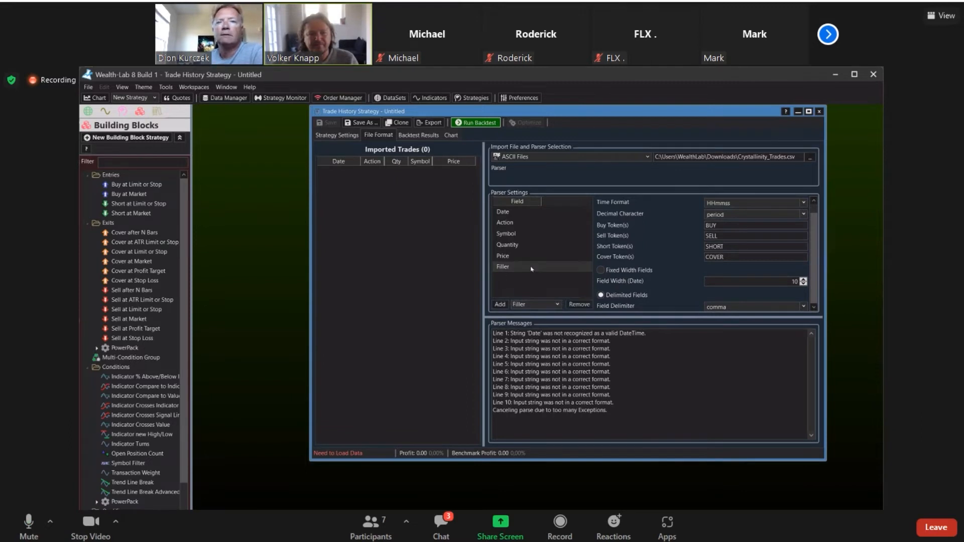
pyautogui.moveTo(517, 234); pyautogui.dragTo(510, 223)
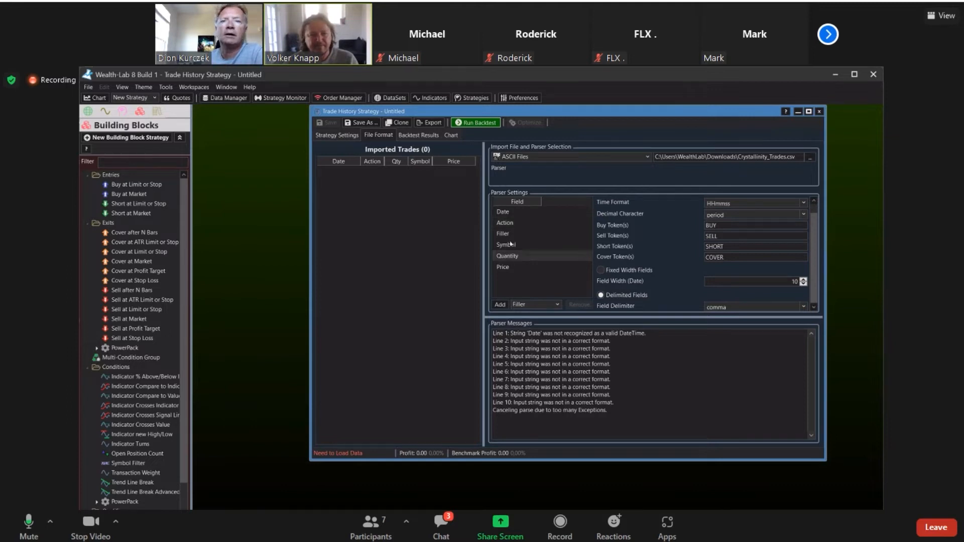
# Move the Symbol field below Quantity in the field order and widen the Symbol column of the imported trades list.
pyautogui.moveTo(510, 245); pyautogui.dragTo(511, 256)
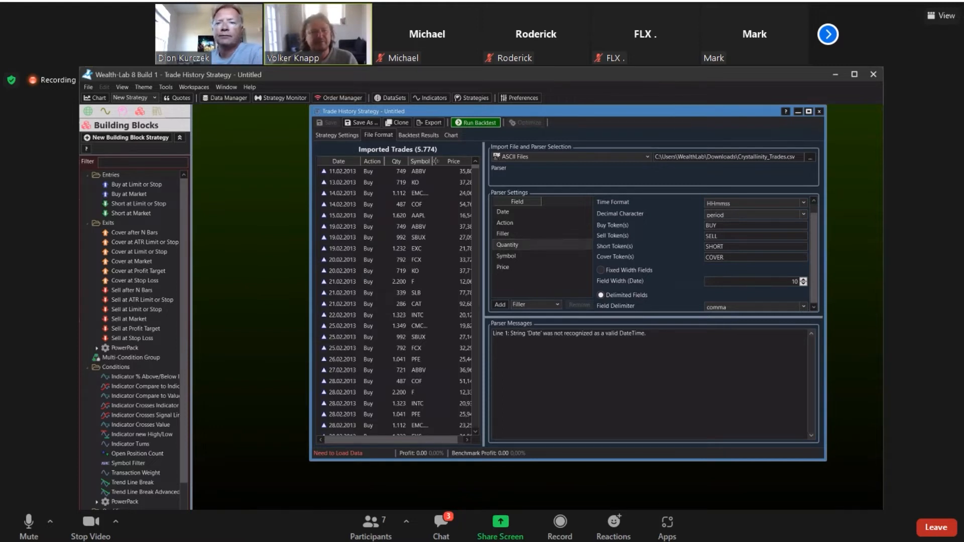
pyautogui.moveTo(433, 161); pyautogui.dragTo(436, 161)
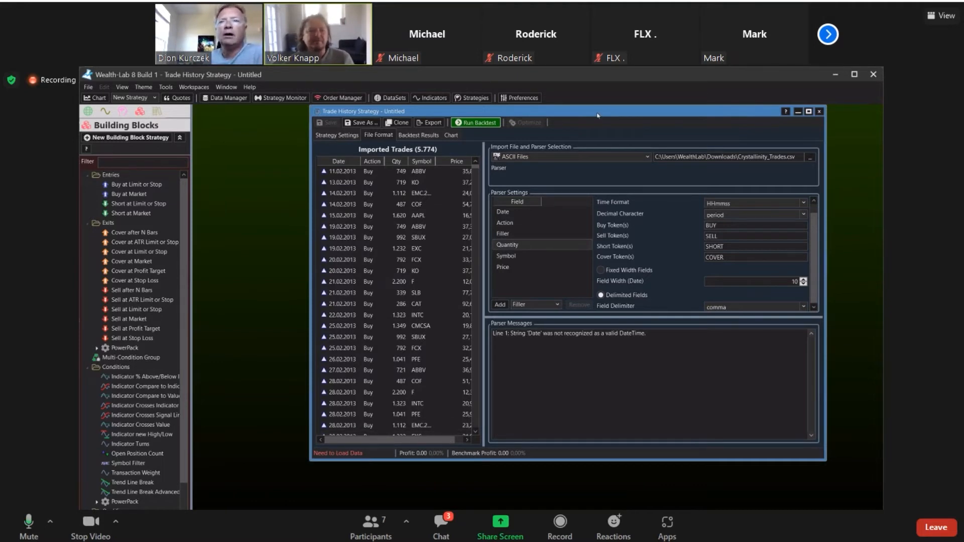
pyautogui.moveTo(599, 113); pyautogui.dragTo(605, 123)
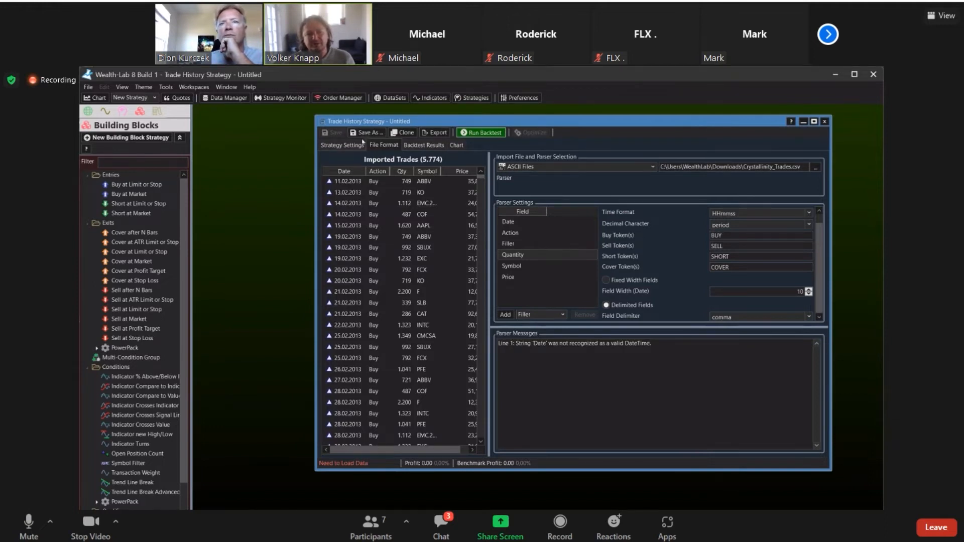
# Set the backtest data range to start on 01.11.2018 and the benchmark to SPY in the strategy settings.
pyautogui.click(331, 145)
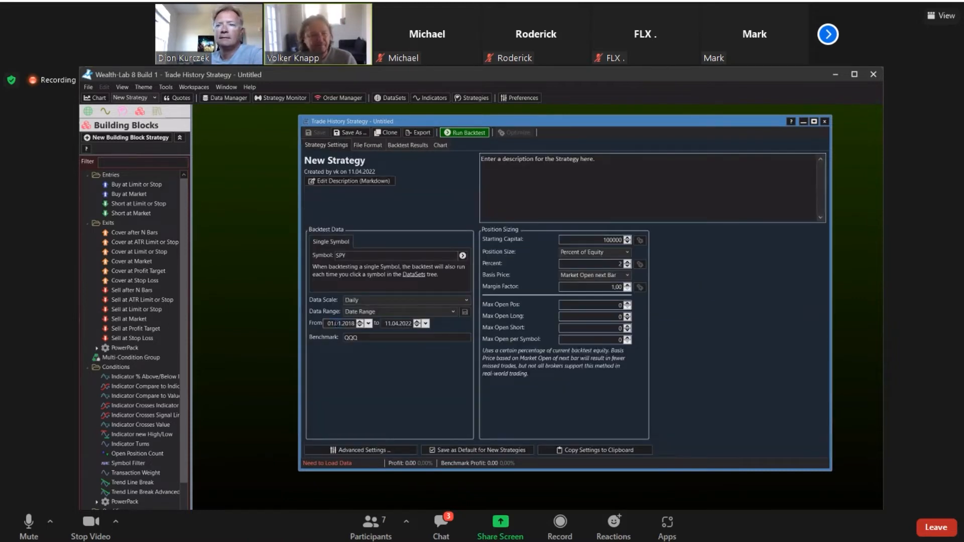
pyautogui.write('11')
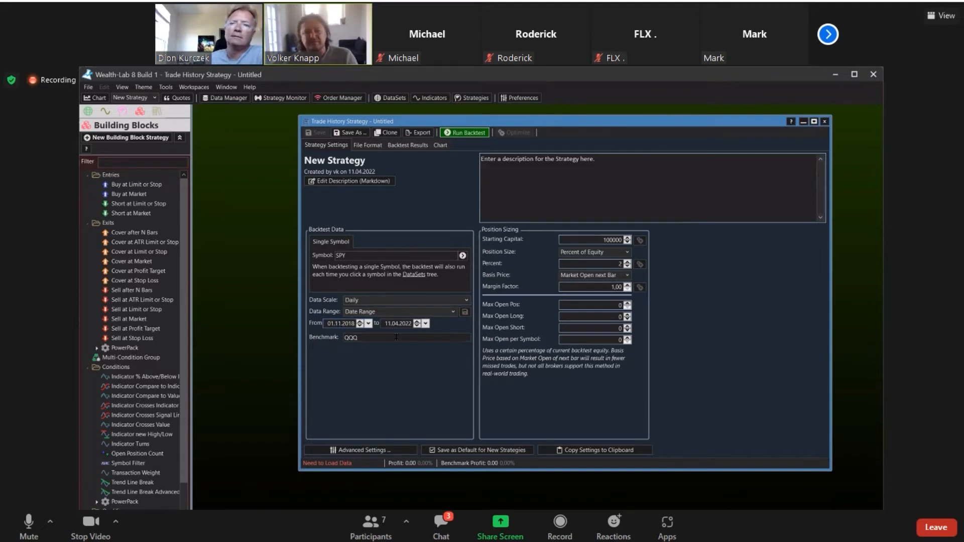
pyautogui.moveTo(382, 337); pyautogui.dragTo(330, 340)
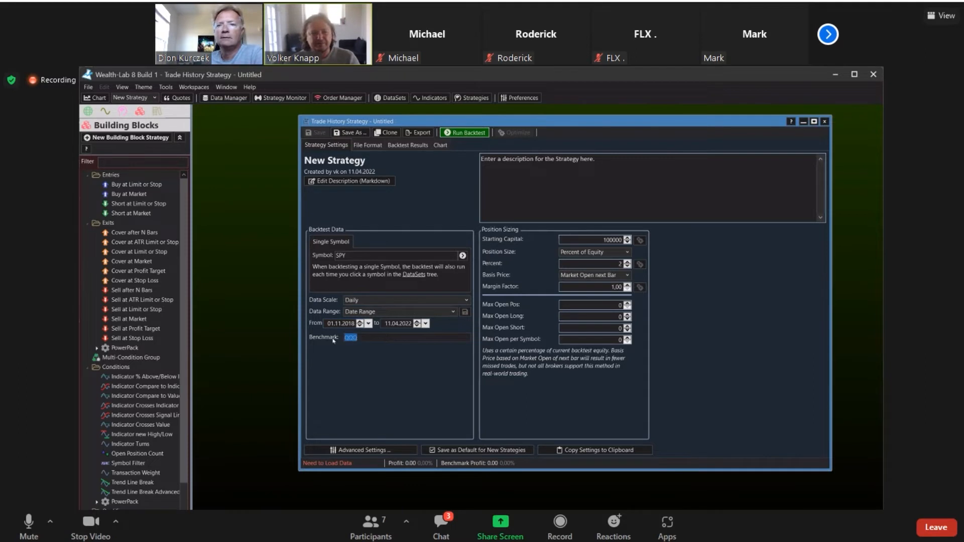
pyautogui.write('SPY')
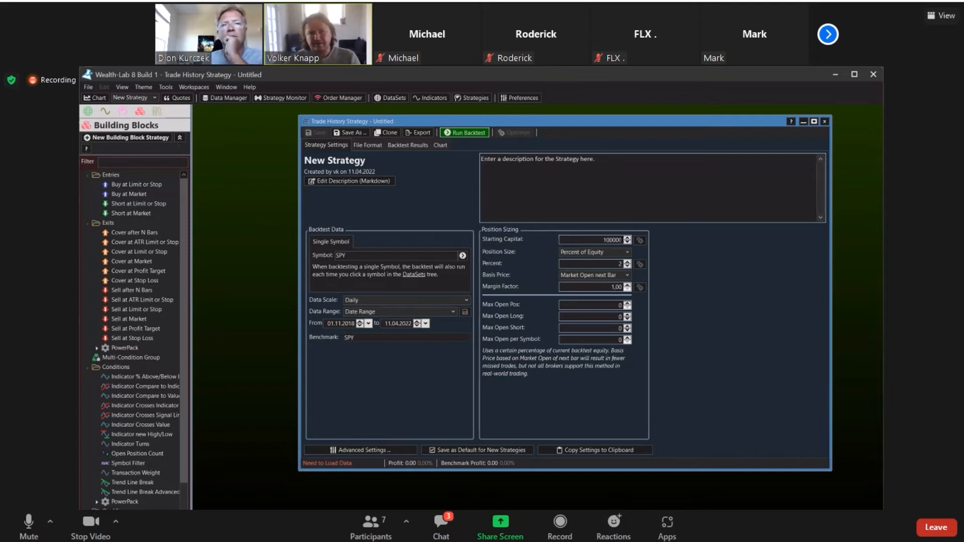
# Set the starting capital to 140000 and check the imported trades against the strategy settings.
pyautogui.doubleClick(611, 240)
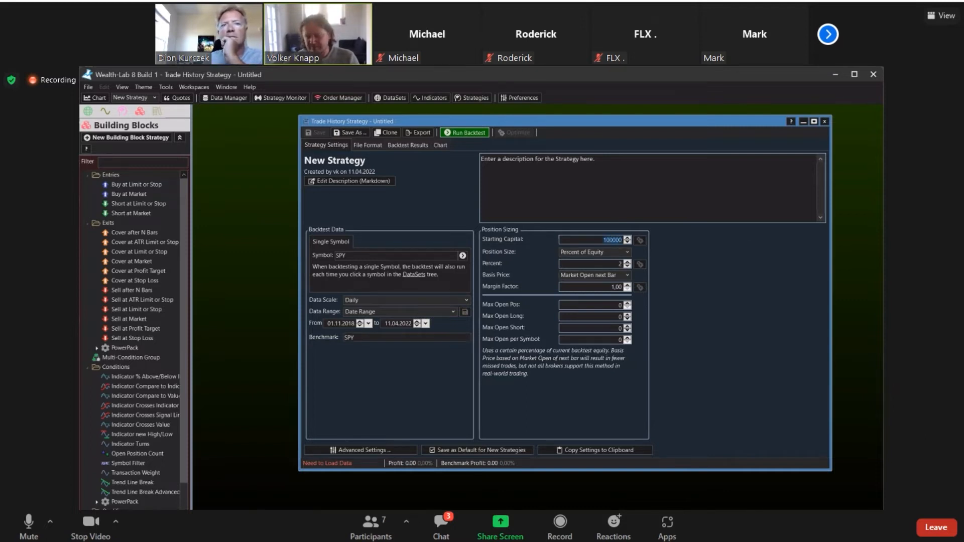
pyautogui.write('140000')
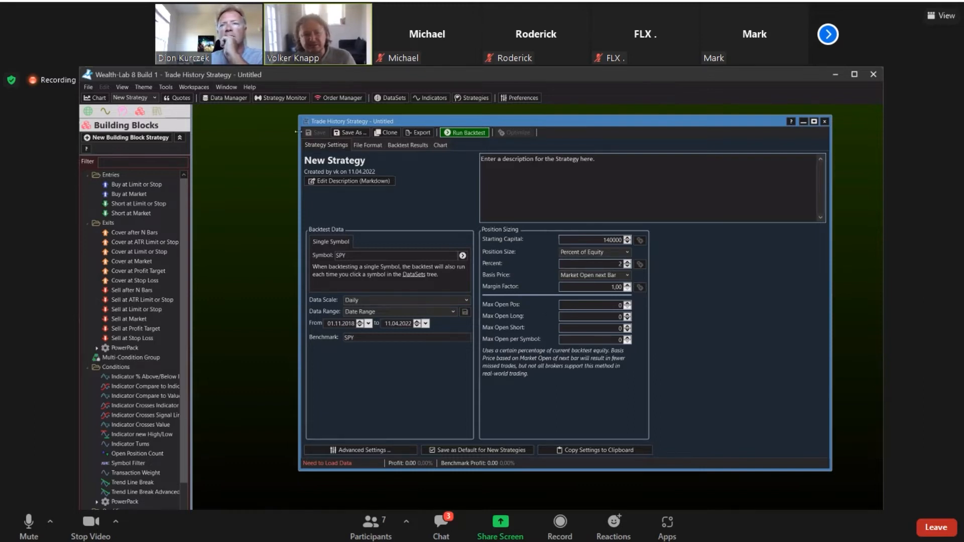
pyautogui.click(365, 145)
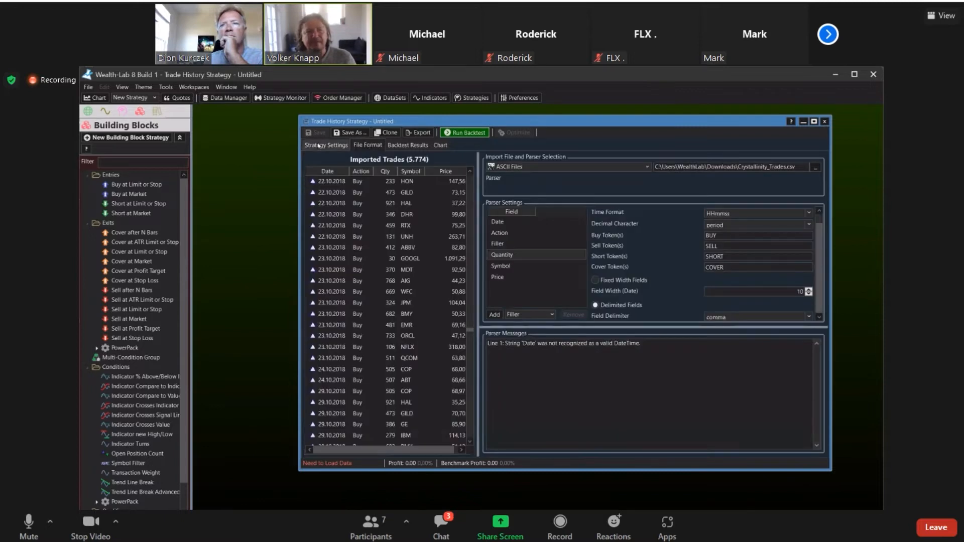
pyautogui.click(319, 146)
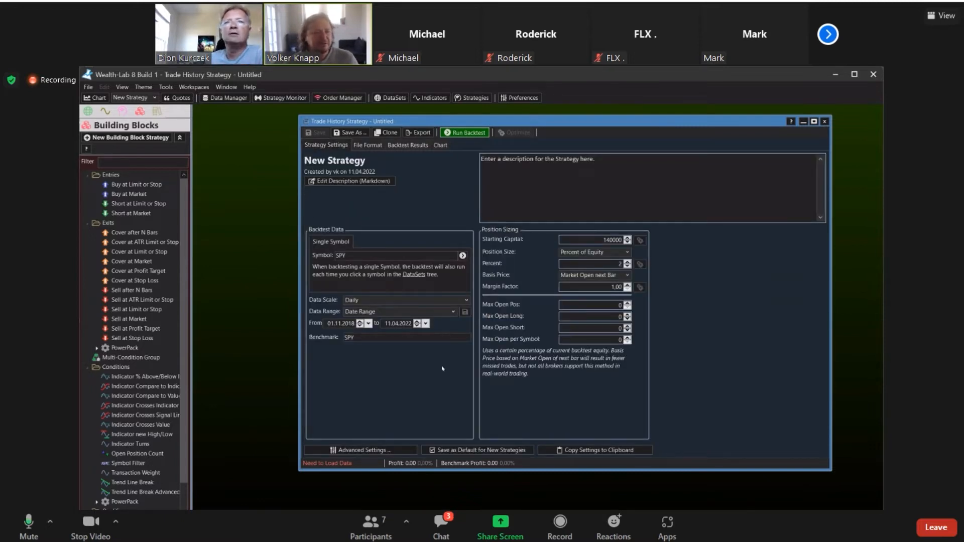
# Run the backtest and review its Basic ScoreCard metrics in the maximized strategy window.
pyautogui.click(405, 146)
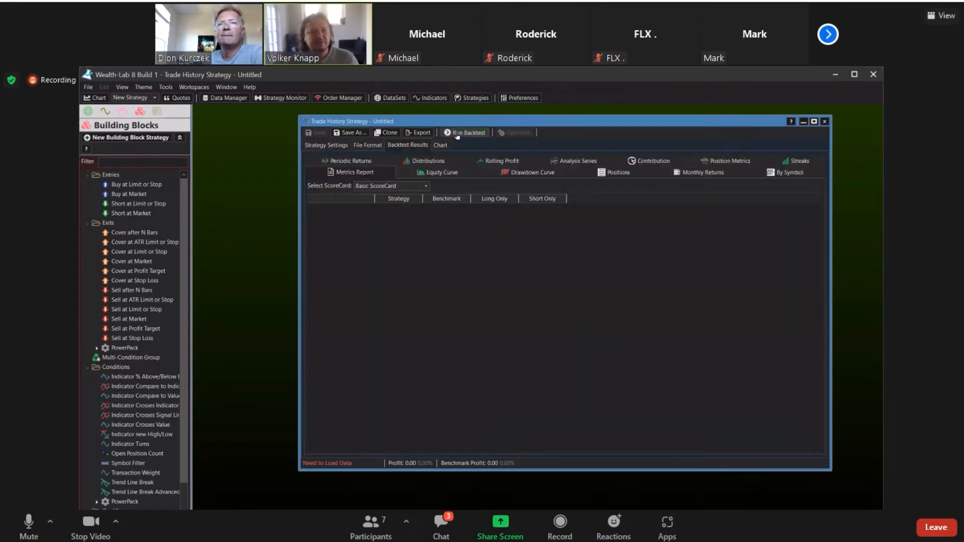
pyautogui.click(480, 133)
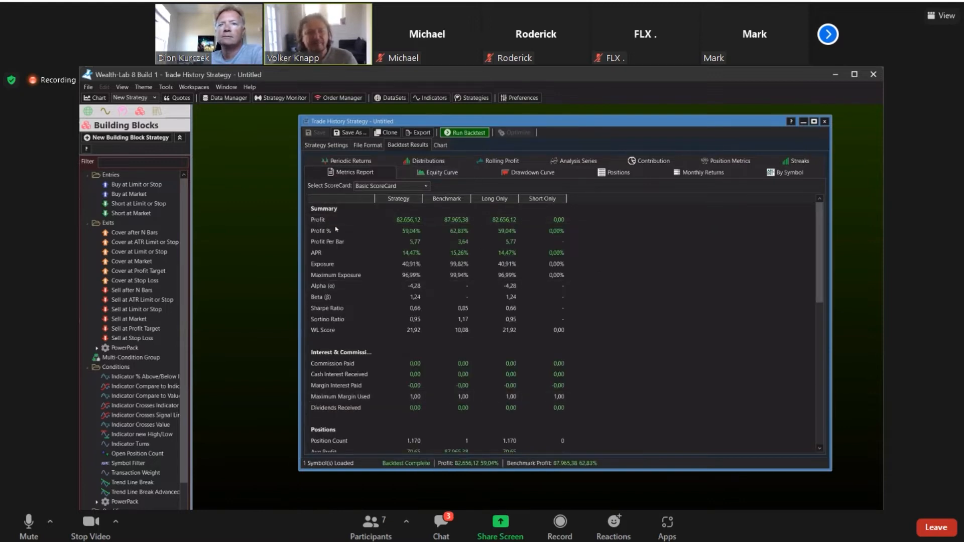
pyautogui.doubleClick(483, 123)
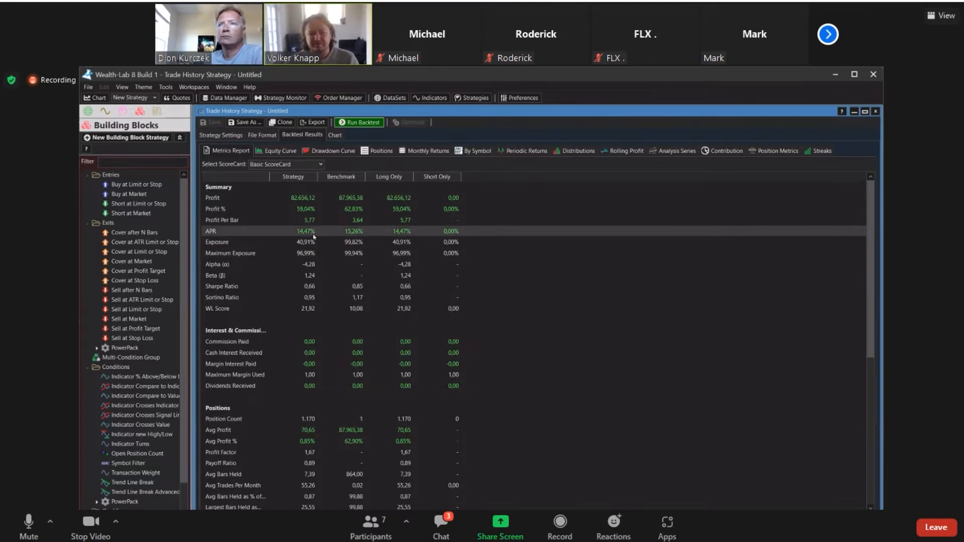
pyautogui.moveTo(869, 222)
pyautogui.mouseDown()
pyautogui.moveTo(869, 245)
pyautogui.moveTo(868, 233)
pyautogui.mouseUp()
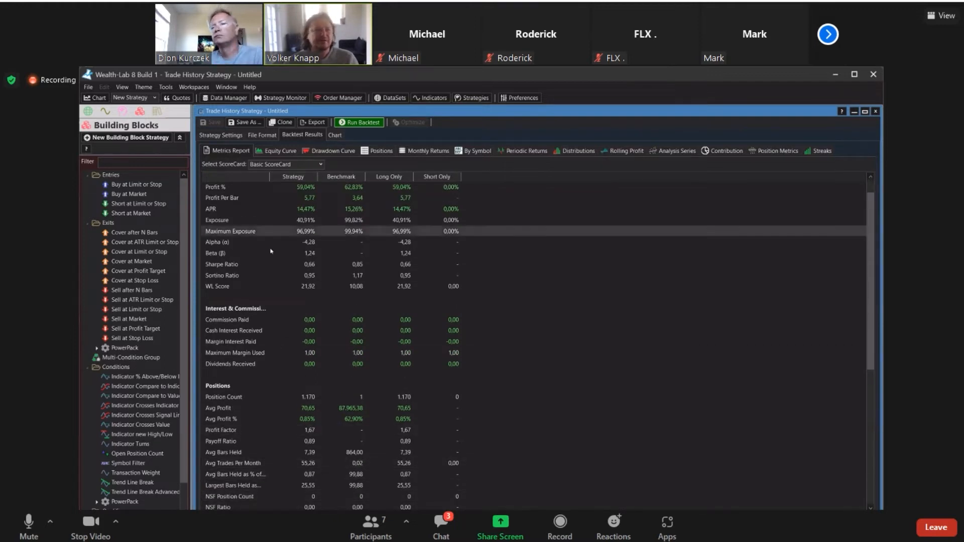
# Examine the backtest's equity curve, drawdown curve, positions list and monthly returns.
pyautogui.click(273, 154)
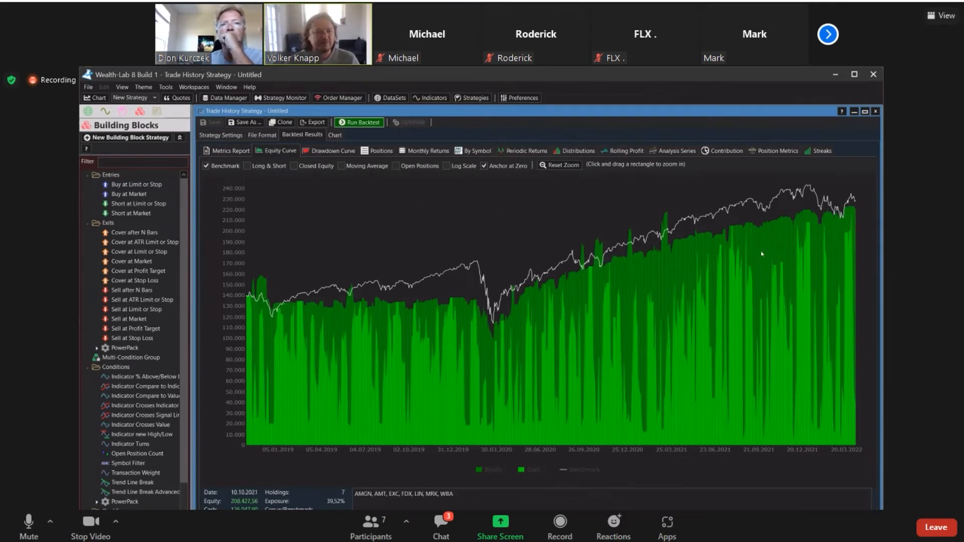
pyautogui.click(338, 152)
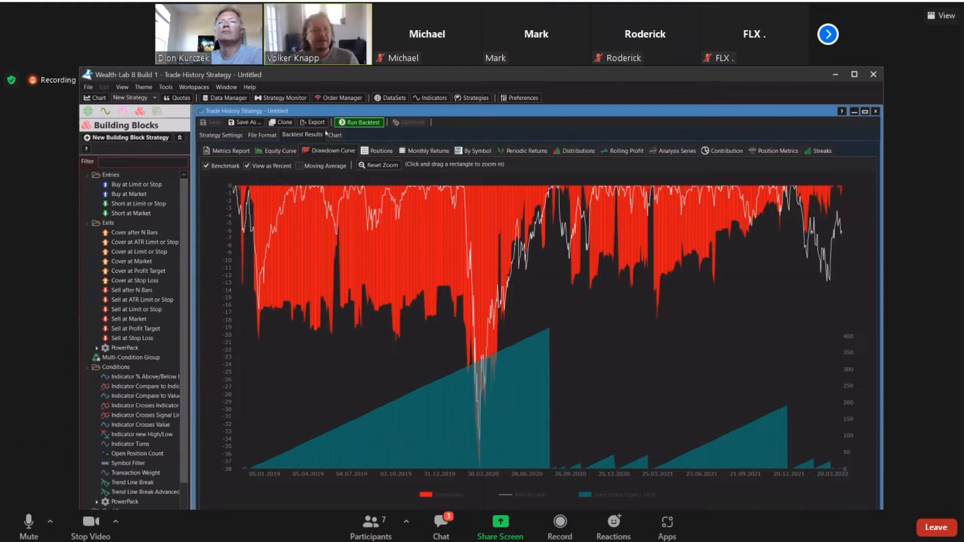
pyautogui.click(270, 151)
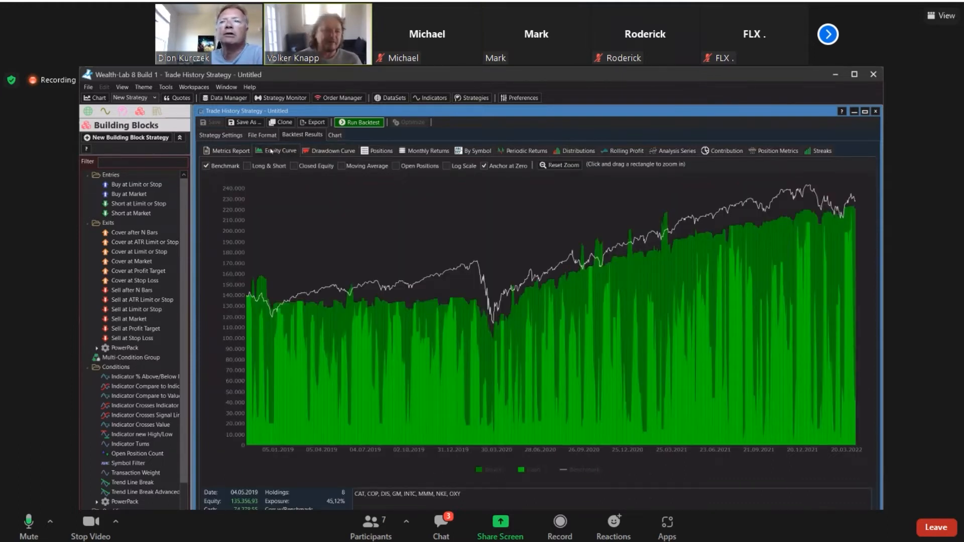
pyautogui.click(381, 151)
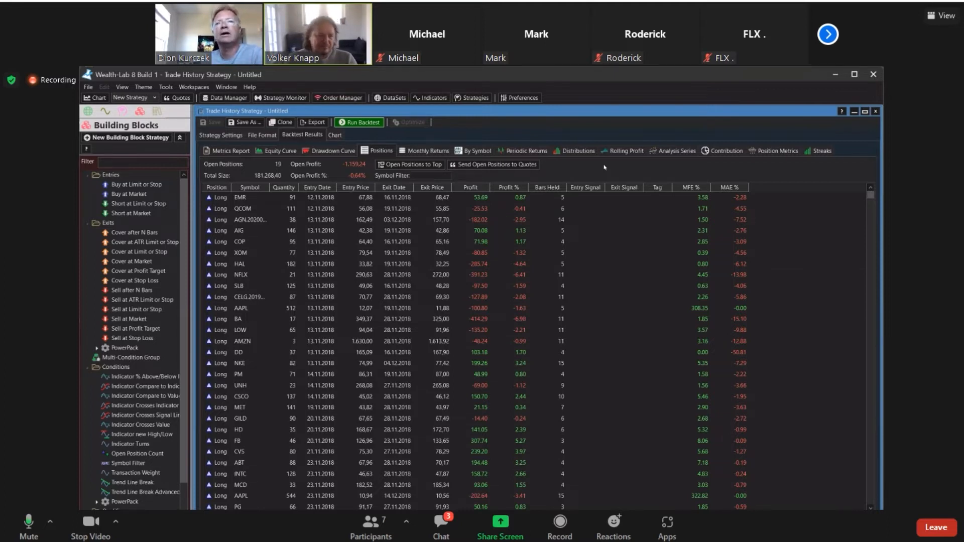
pyautogui.click(426, 151)
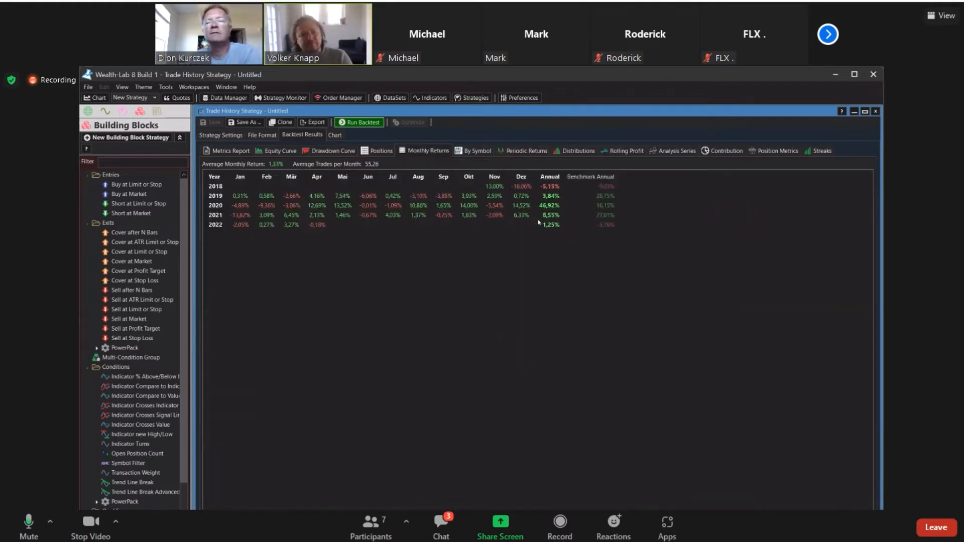
# Chart the AIG position entered on 13.11.2018 and step through the AIG trades up to position 11.
pyautogui.click(377, 151)
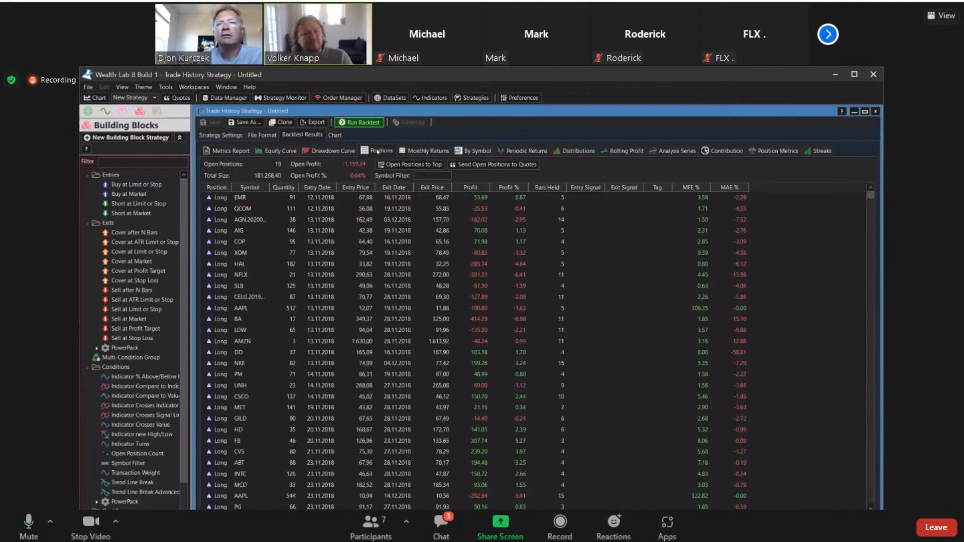
pyautogui.doubleClick(411, 230)
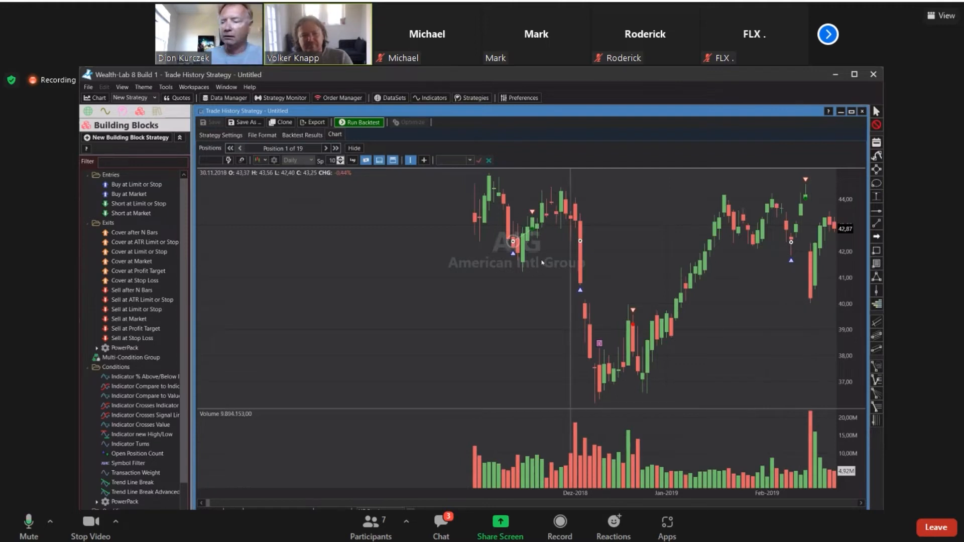
pyautogui.moveTo(514, 255)
pyautogui.moveTo(579, 291)
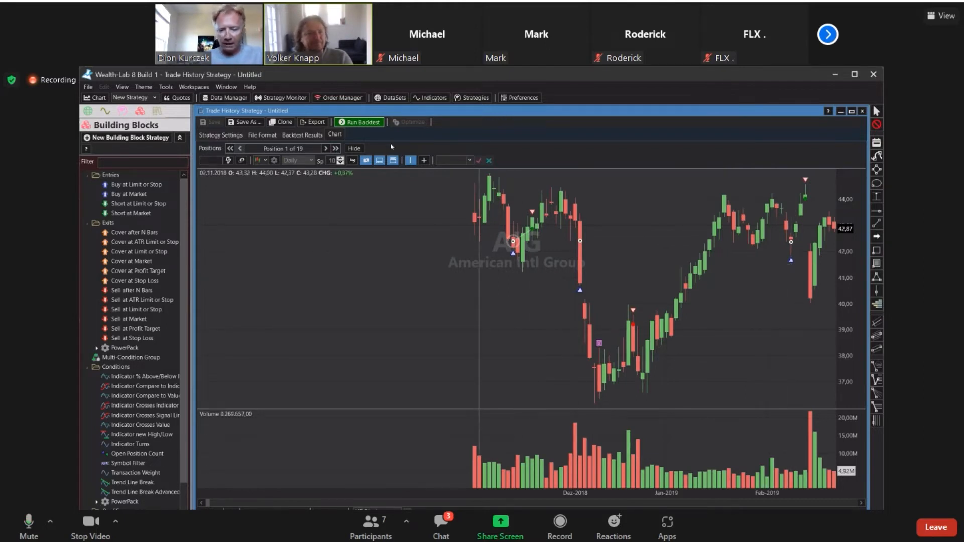
pyautogui.click(326, 149)
pyautogui.click(326, 148)
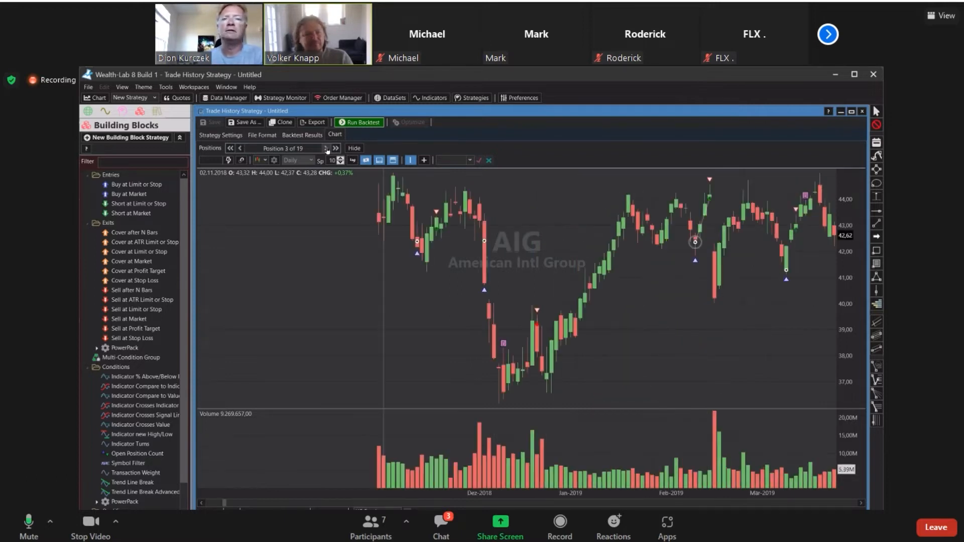
pyautogui.click(325, 148)
pyautogui.click(326, 148)
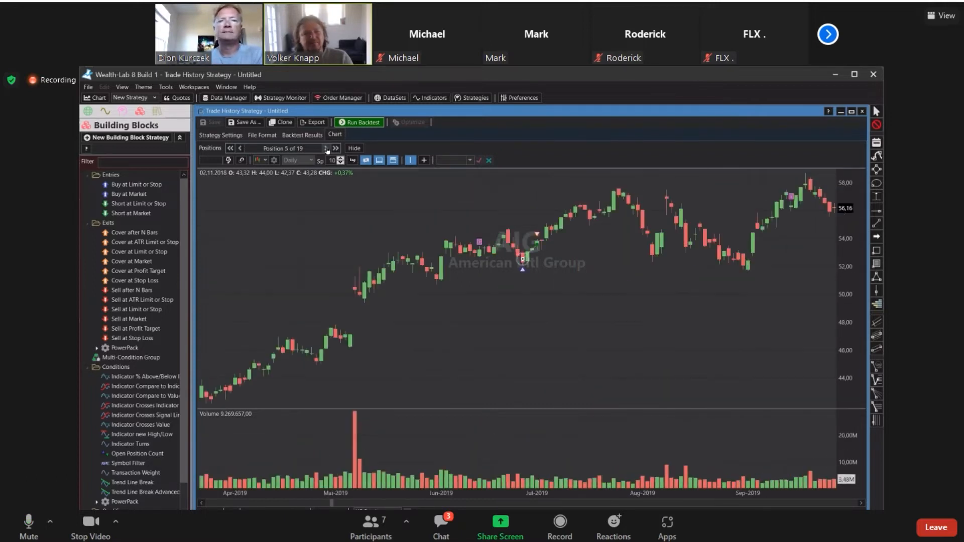
pyautogui.click(326, 148)
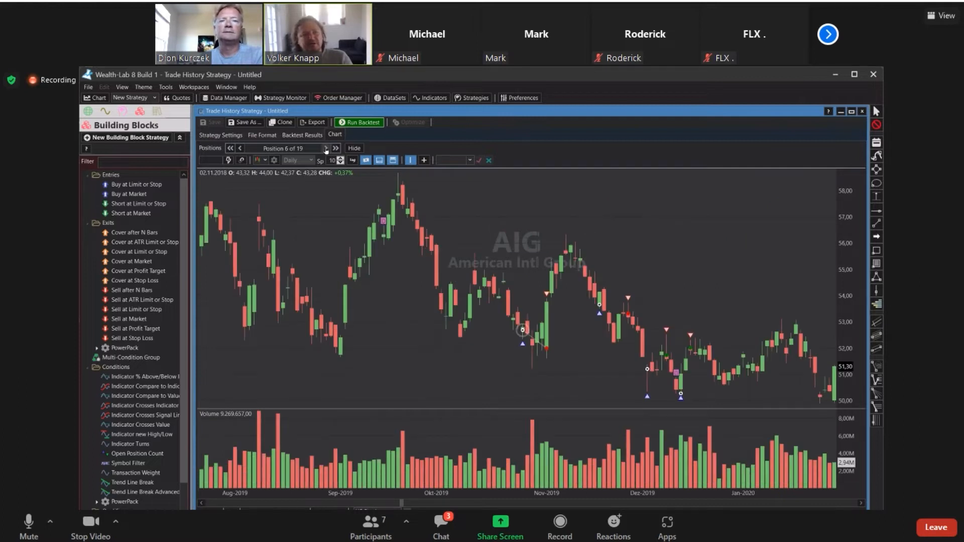
pyautogui.click(324, 149)
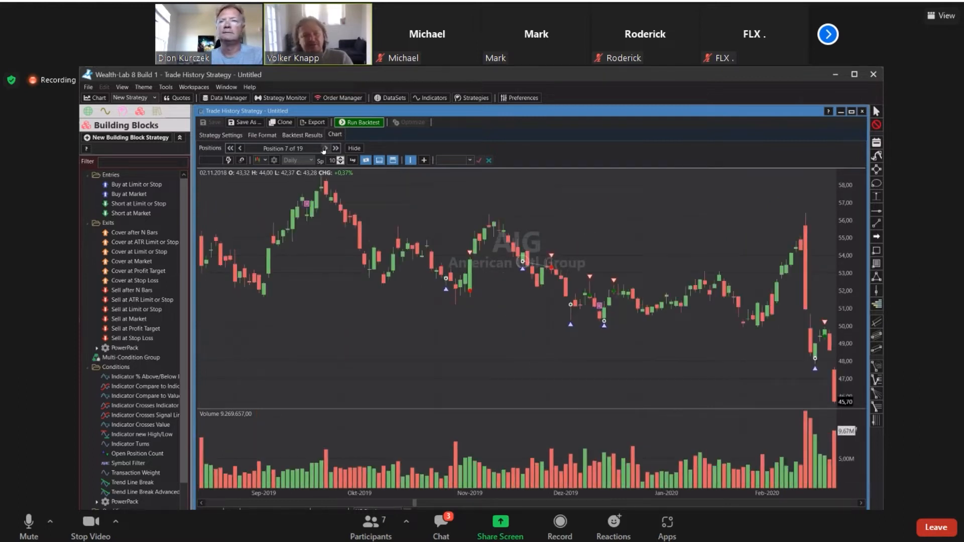
pyautogui.click(326, 148)
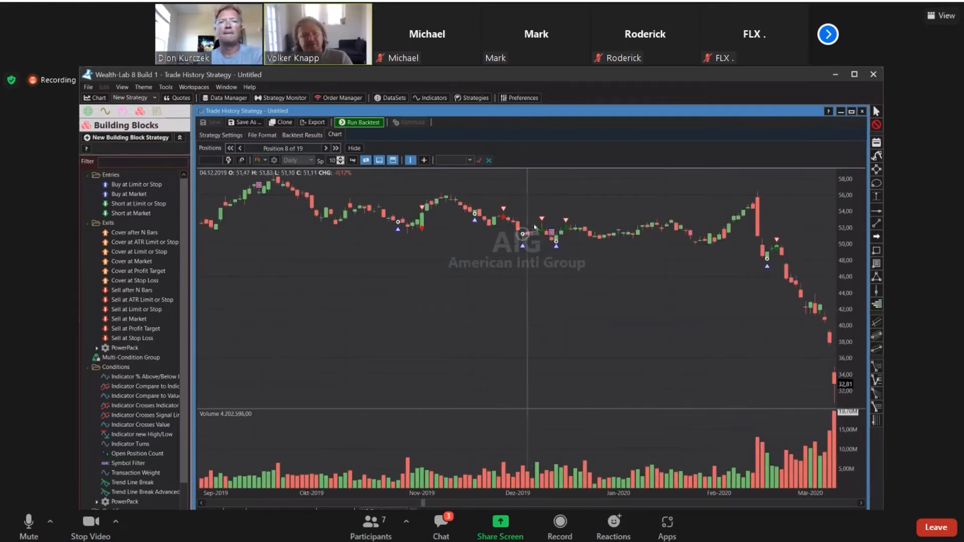
pyautogui.click(325, 149)
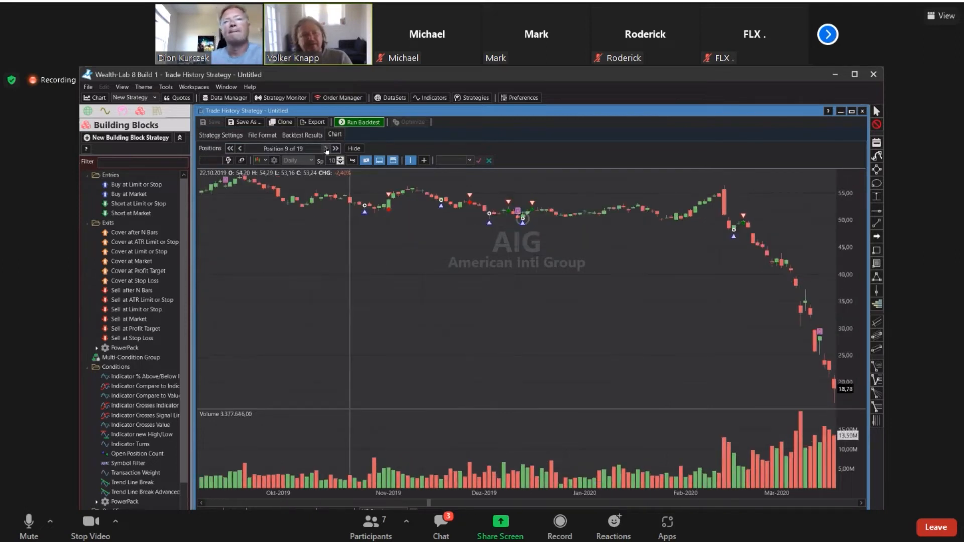
pyautogui.click(326, 149)
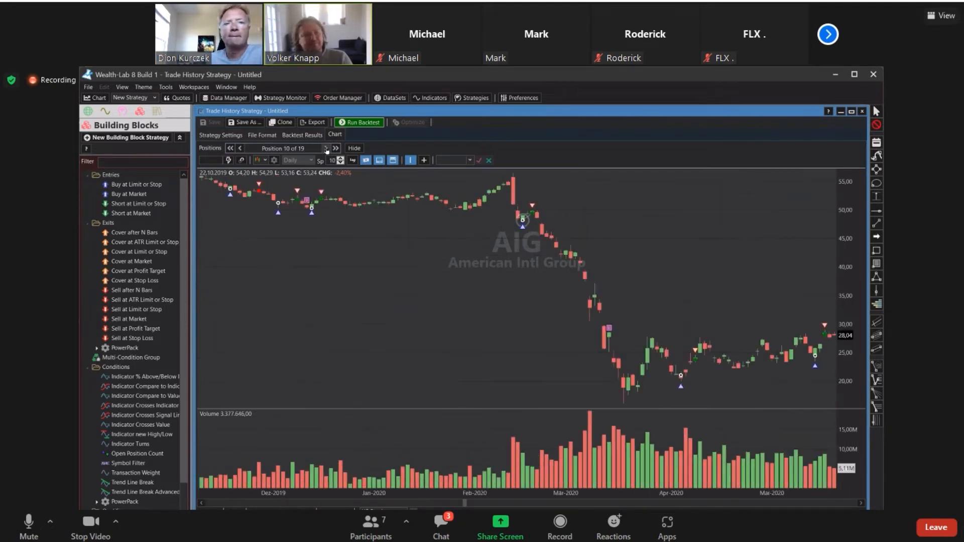
pyautogui.click(326, 149)
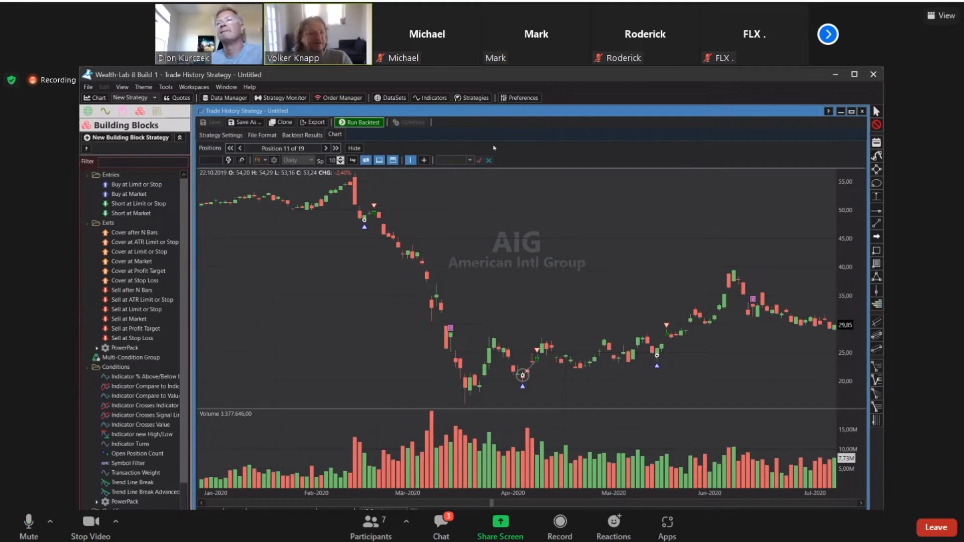
# Open the backtest's Analysis Series results and look through the available analysis indicators at the start of the alphabetical list.
pyautogui.click(302, 136)
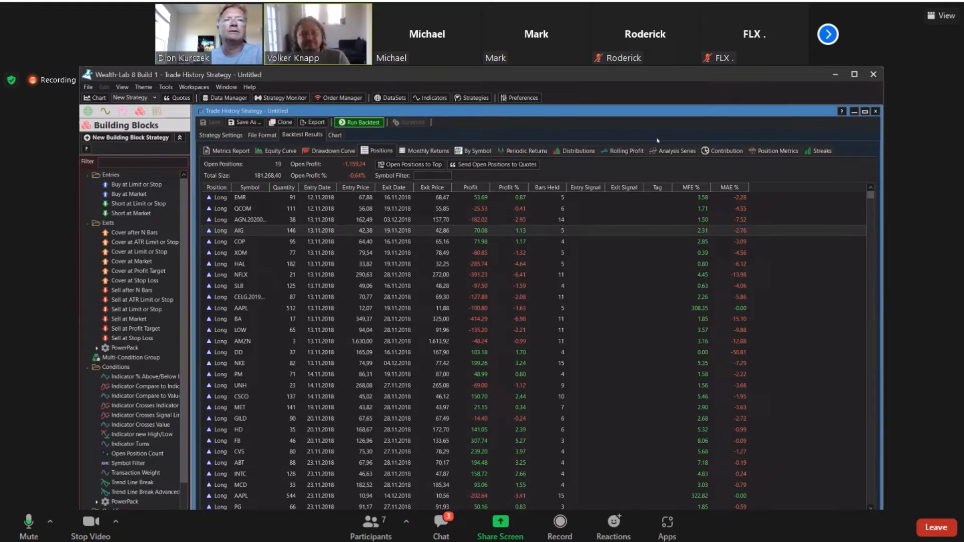
pyautogui.click(676, 152)
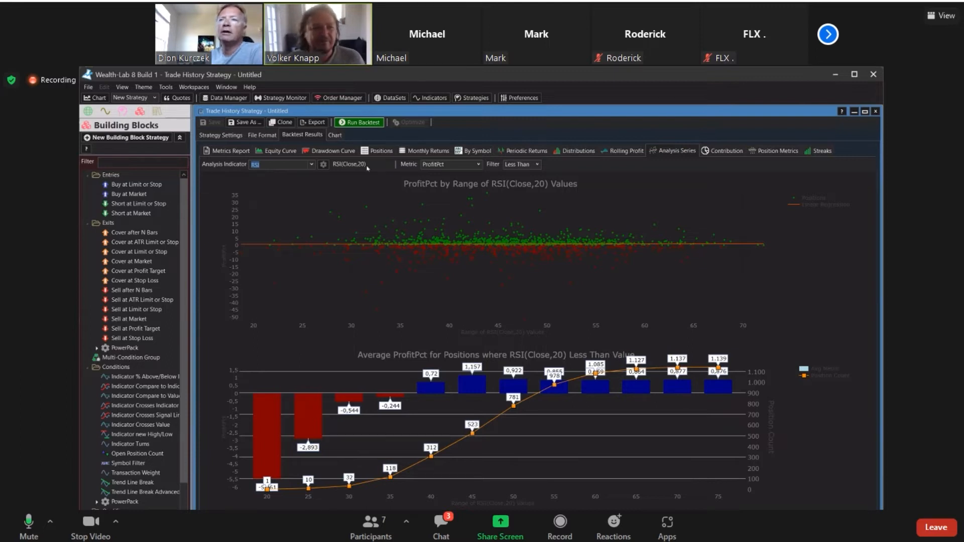
pyautogui.click(311, 165)
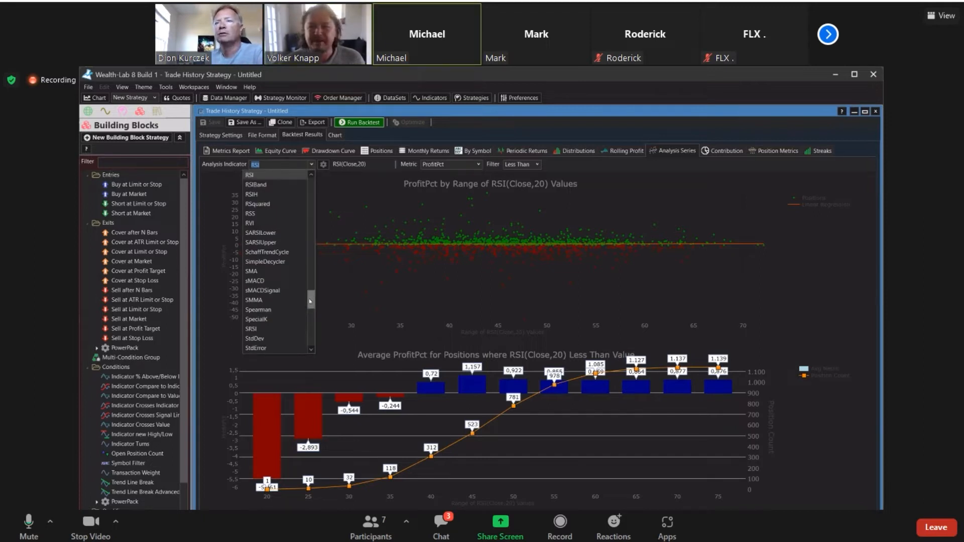
pyautogui.moveTo(309, 301); pyautogui.dragTo(312, 181)
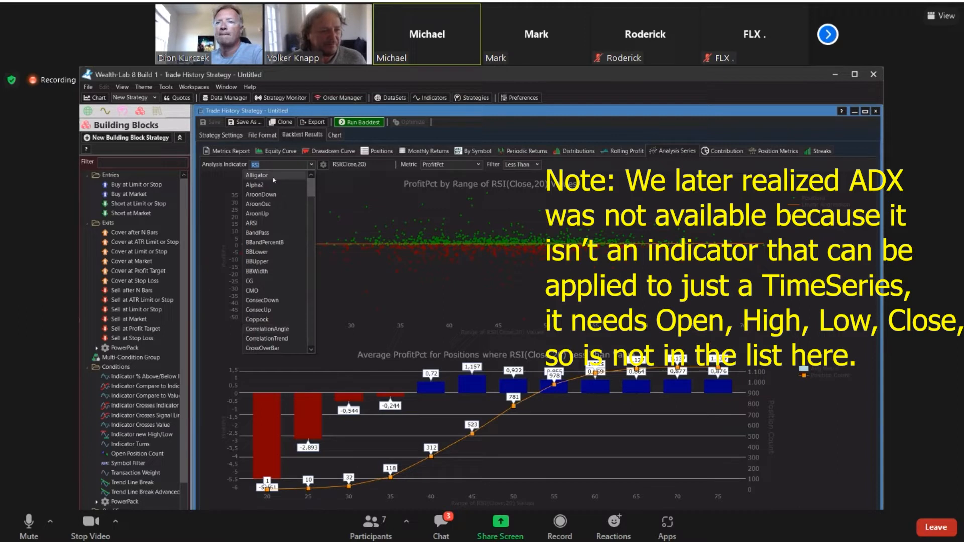
pyautogui.click(352, 182)
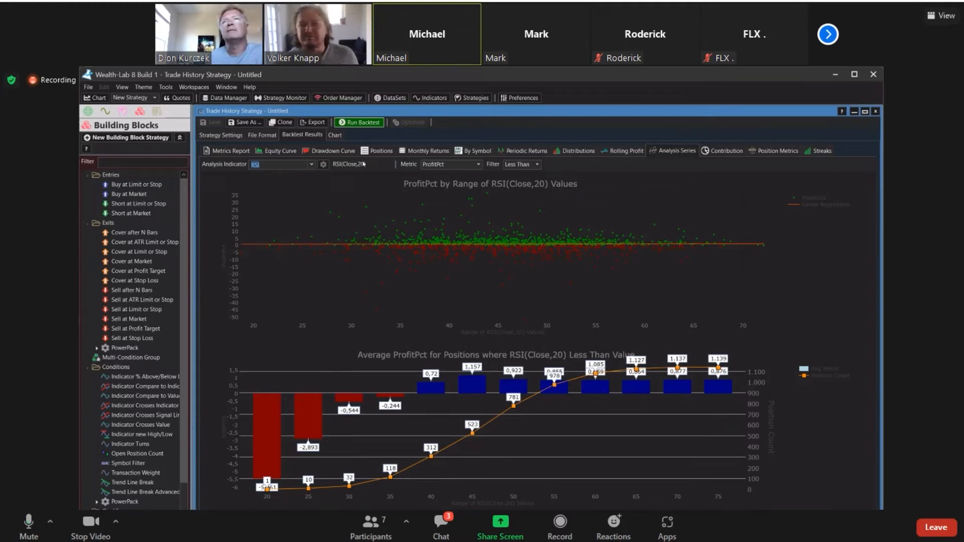
pyautogui.click(311, 164)
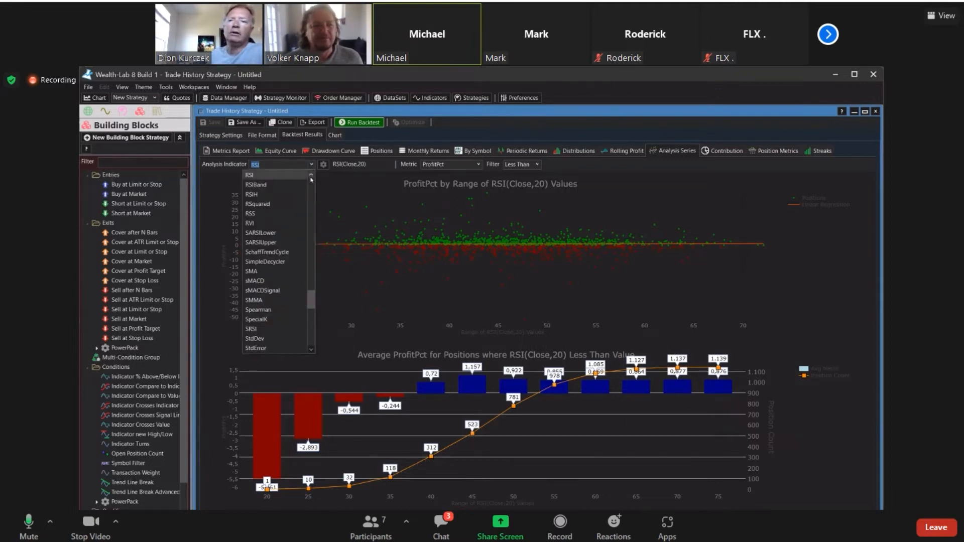
pyautogui.moveTo(311, 297); pyautogui.dragTo(312, 190)
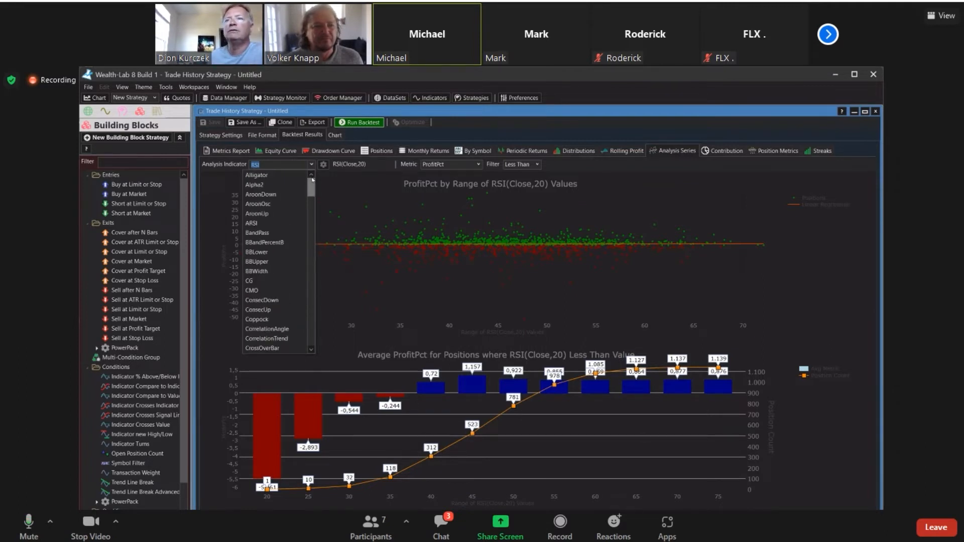
pyautogui.click(350, 165)
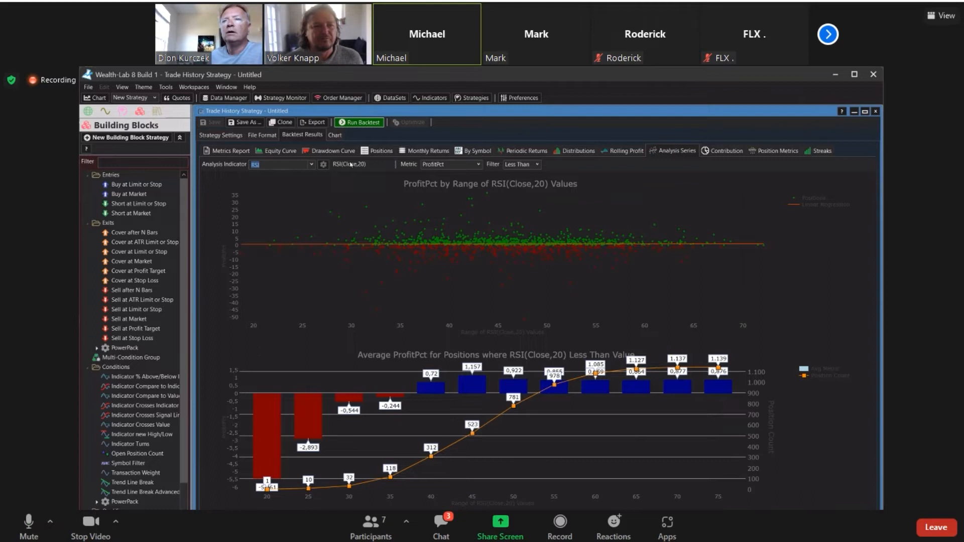
# Set the RSI analysis indicator's period to 14 and switch the average ProfitPct chart's filter to Greater Than.
pyautogui.click(322, 165)
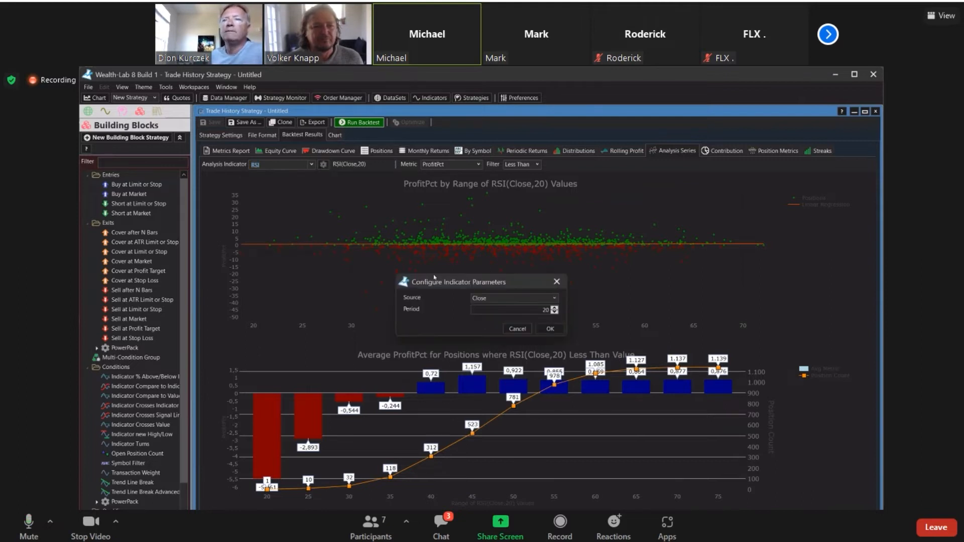
pyautogui.doubleClick(530, 309)
pyautogui.write('14')
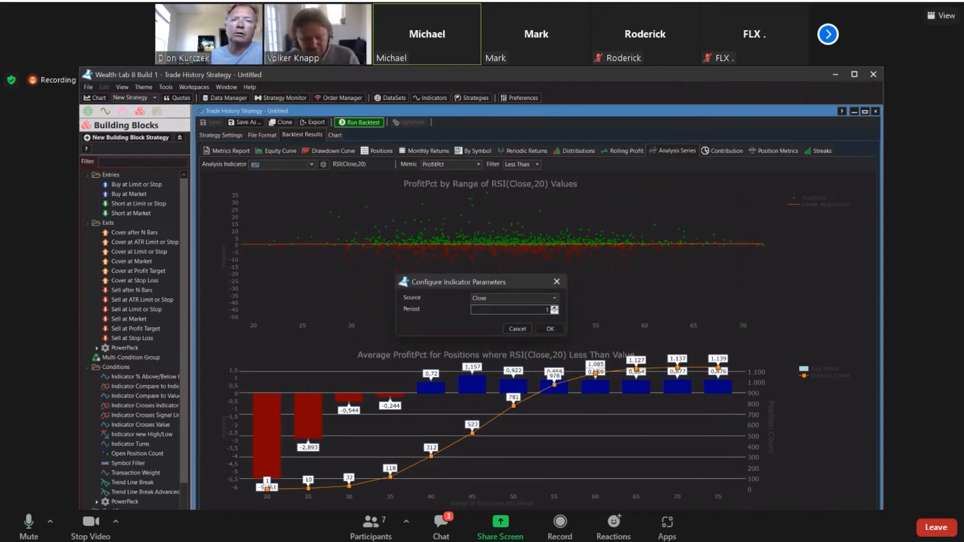
pyautogui.click(550, 329)
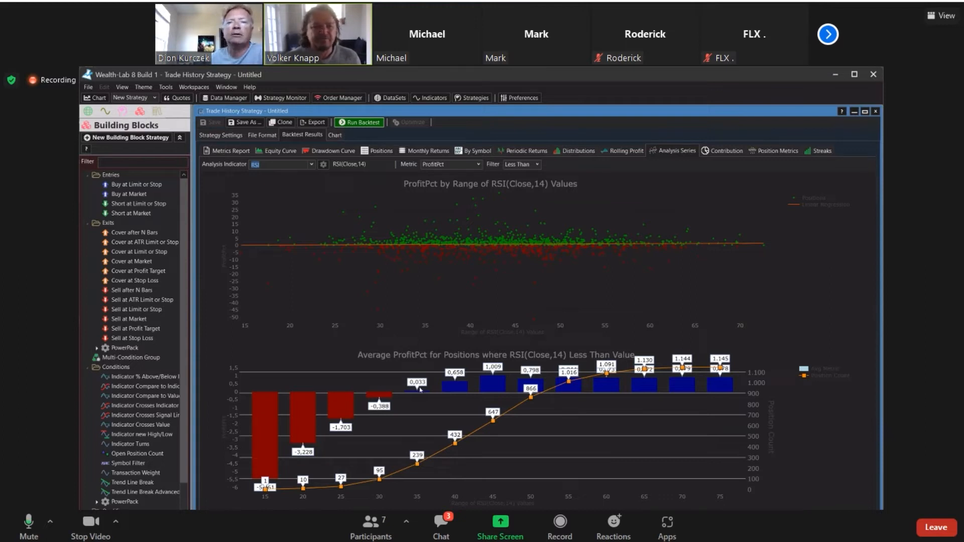
pyautogui.click(525, 164)
pyautogui.click(525, 176)
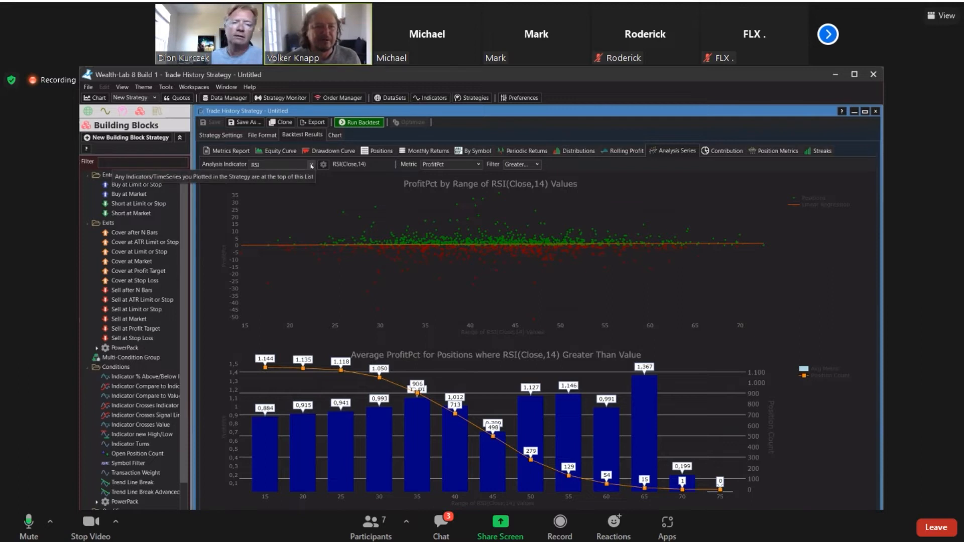
# Change the analysis indicator to ROC and set the average ProfitPct chart's filter to Less Than.
pyautogui.click(311, 164)
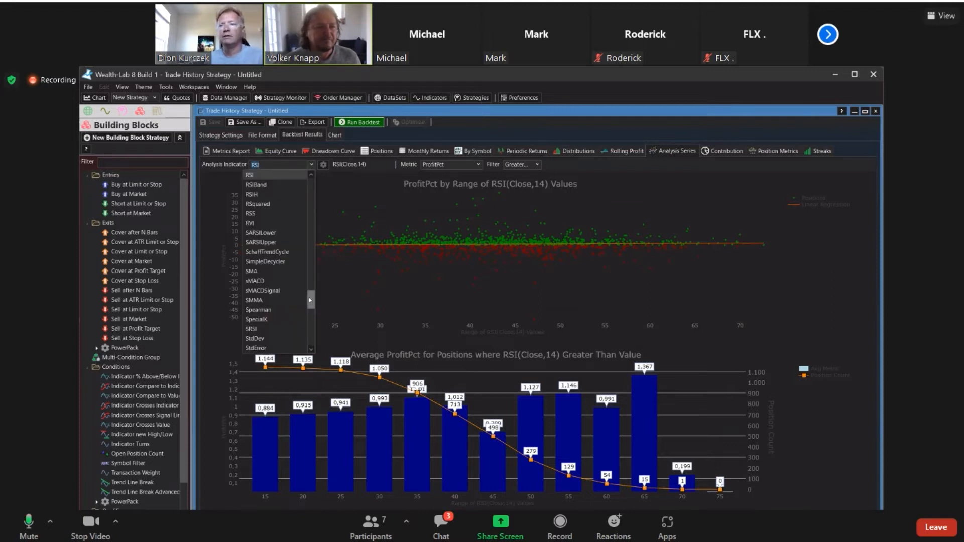
pyautogui.moveTo(310, 300); pyautogui.dragTo(319, 273)
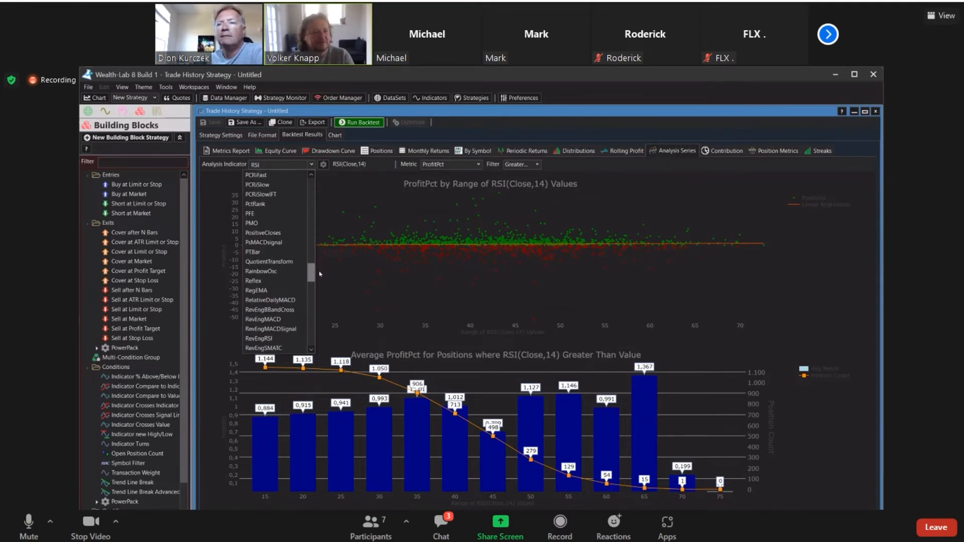
pyautogui.scroll(-4, 269, 277)
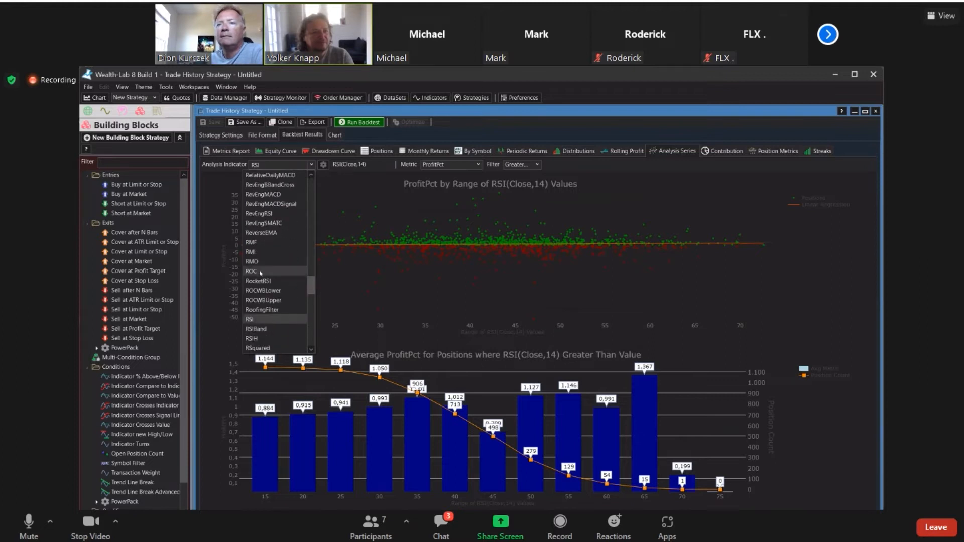
pyautogui.click(260, 272)
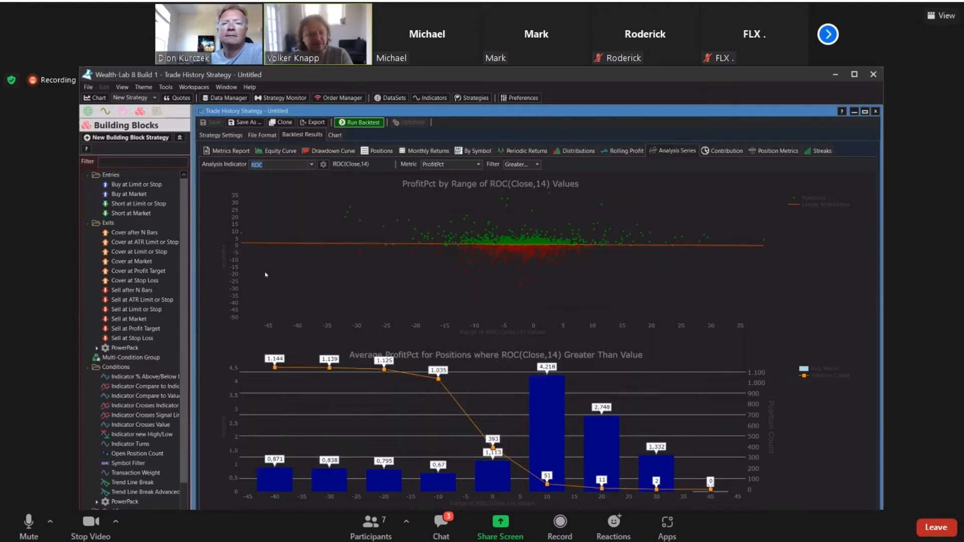
pyautogui.click(525, 165)
pyautogui.click(525, 186)
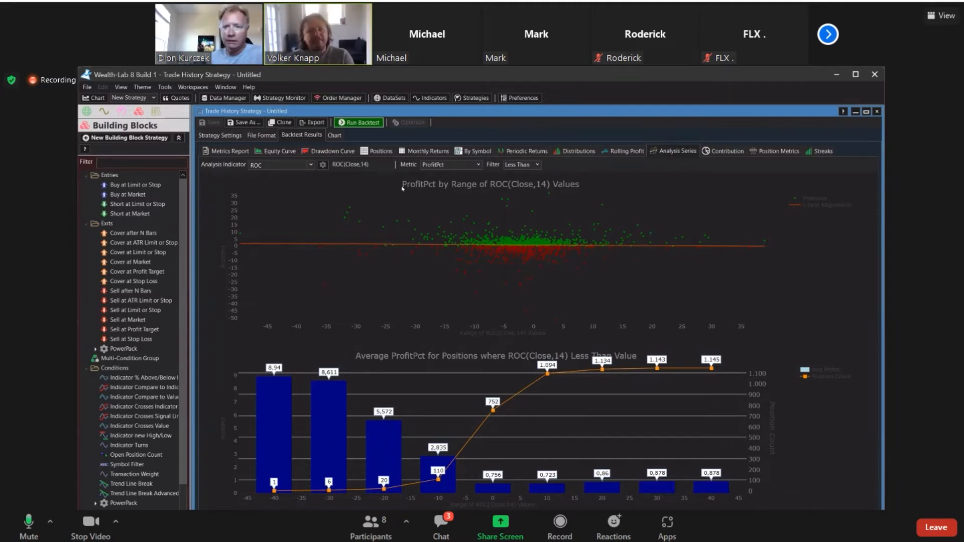
# Set the ROC analysis indicator's period to 5, keeping Close as its source.
pyautogui.click(323, 165)
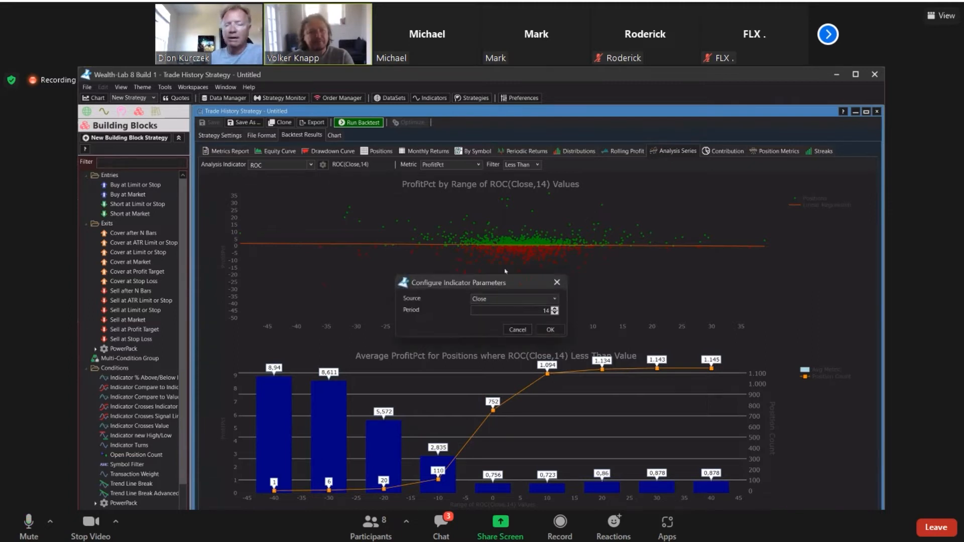
pyautogui.doubleClick(535, 308)
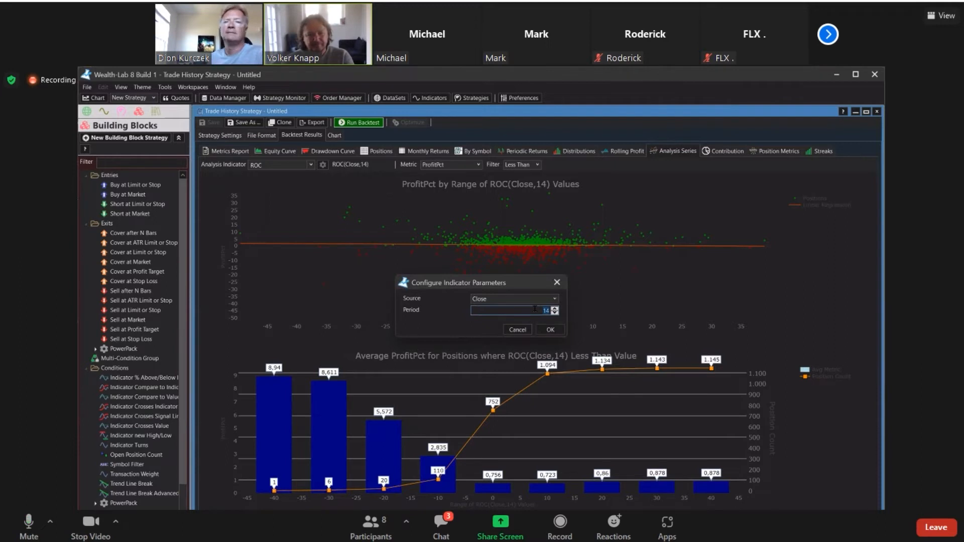
pyautogui.write('5')
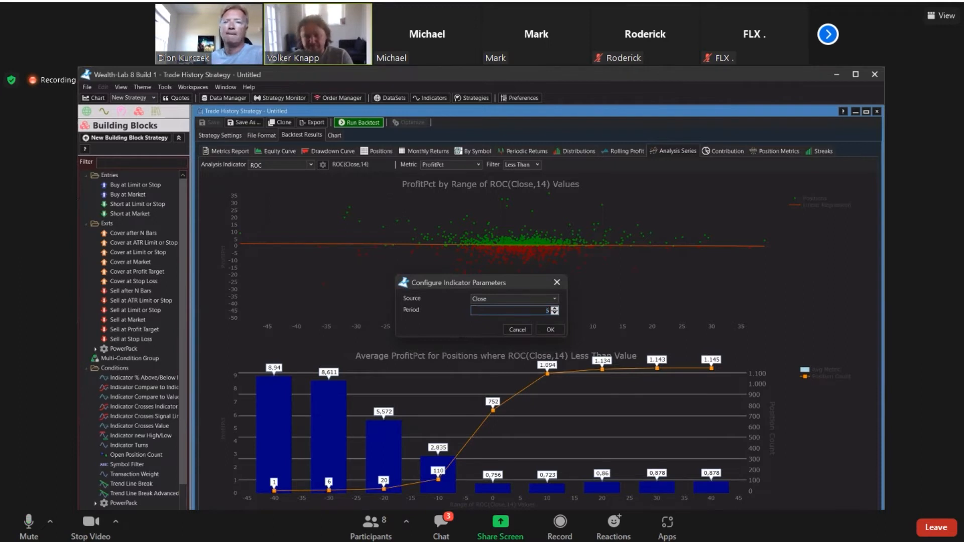
pyautogui.click(549, 330)
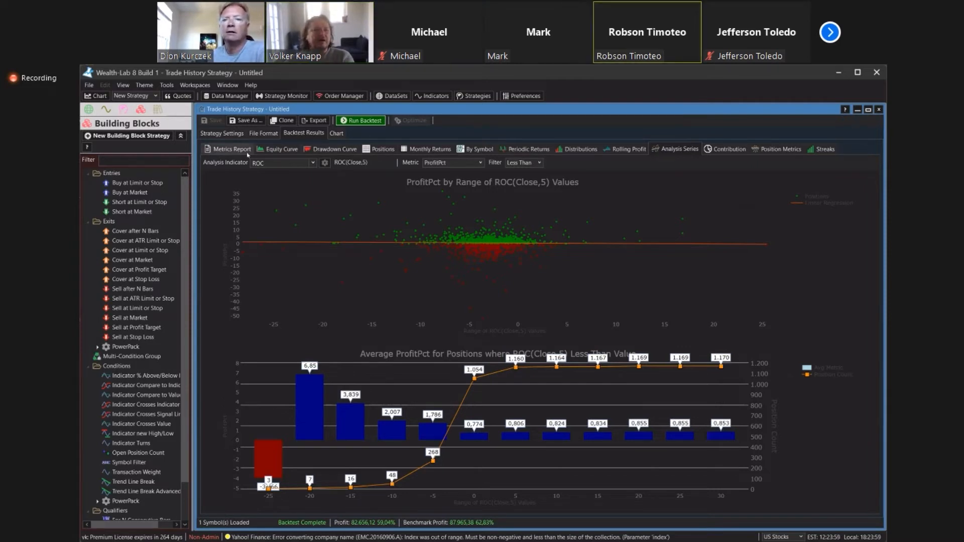
# Compare the Metrics Report's average profit and position count with the positions list and the ROC analysis chart.
pyautogui.click(234, 150)
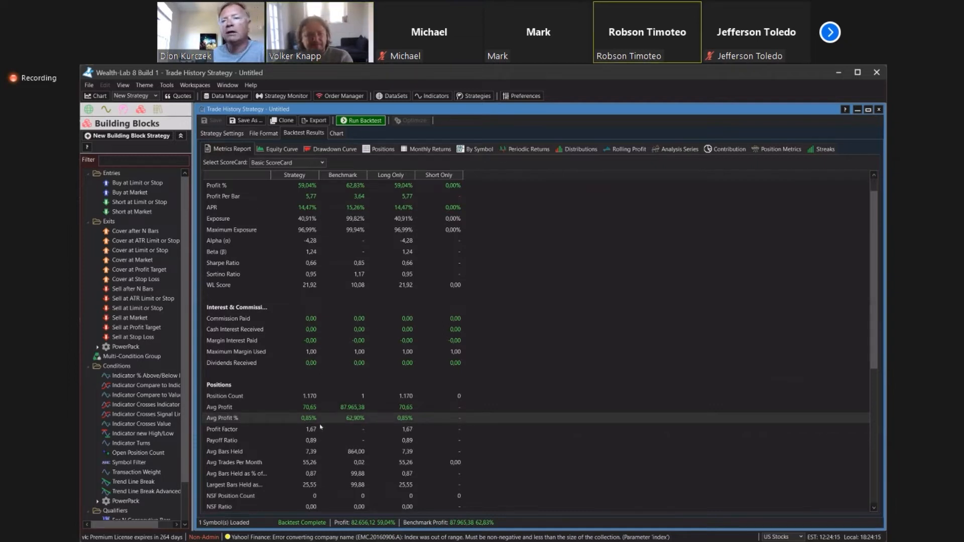
pyautogui.click(698, 150)
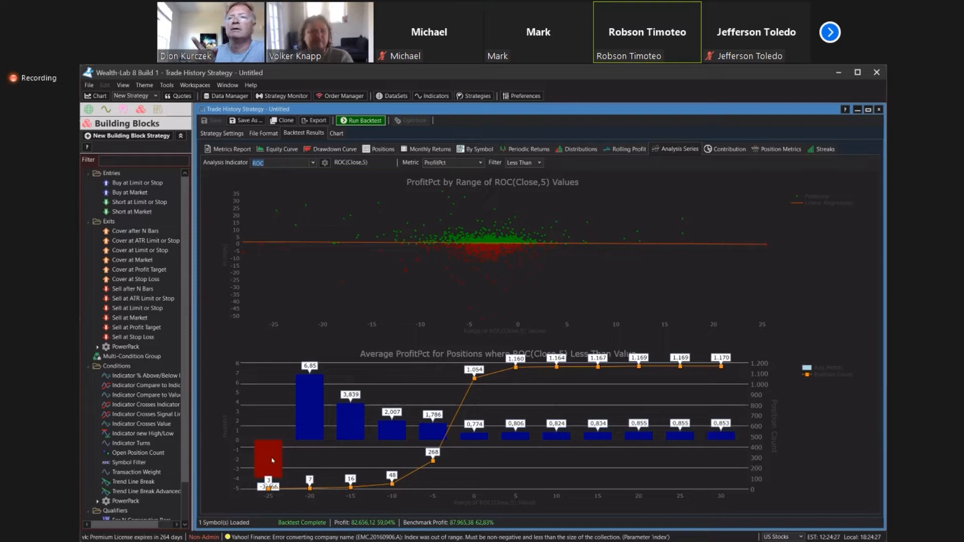
pyautogui.click(231, 150)
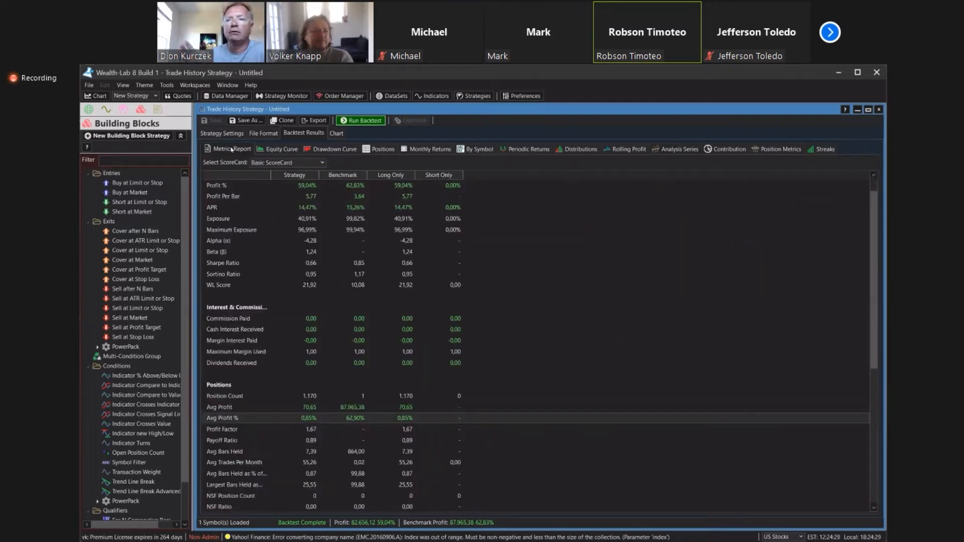
pyautogui.click(384, 150)
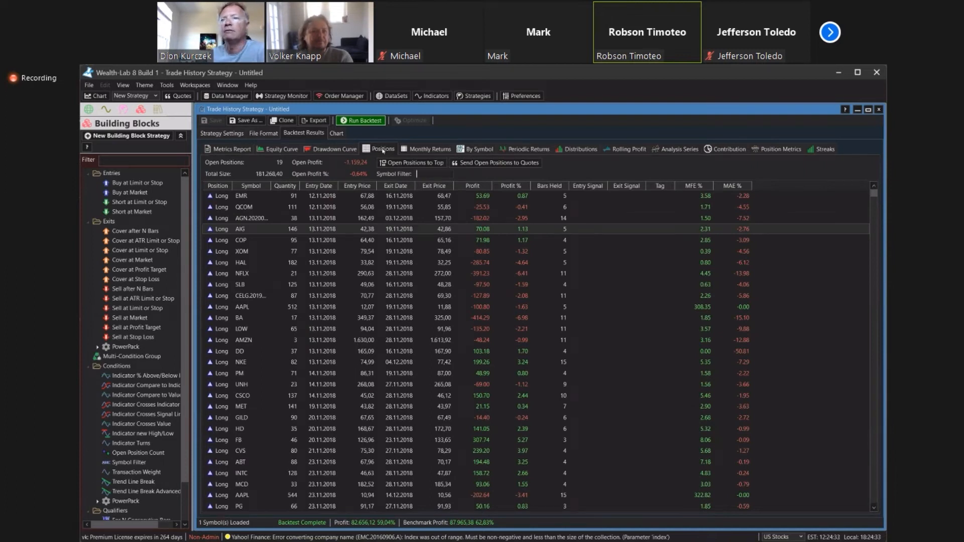
pyautogui.click(229, 149)
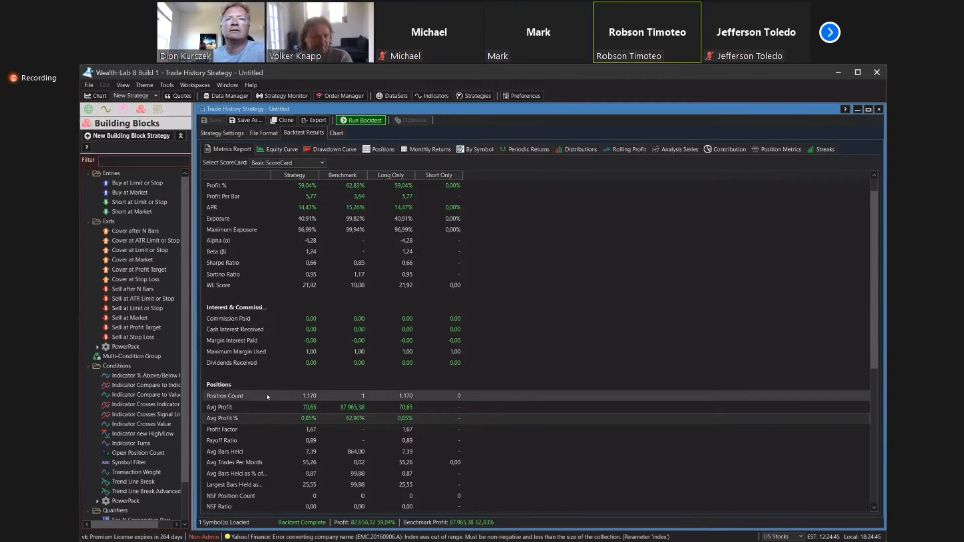
pyautogui.click(676, 149)
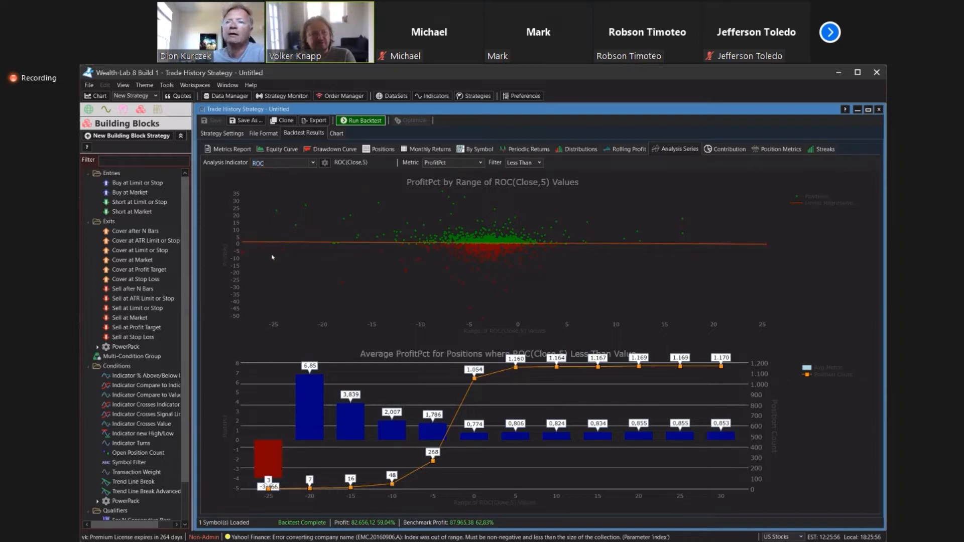
# Zoom into the negative-ROC areas of the ProfitPct scatter plot to examine individual positions, and restore the full range.
pyautogui.moveTo(275, 263); pyautogui.dragTo(274, 261)
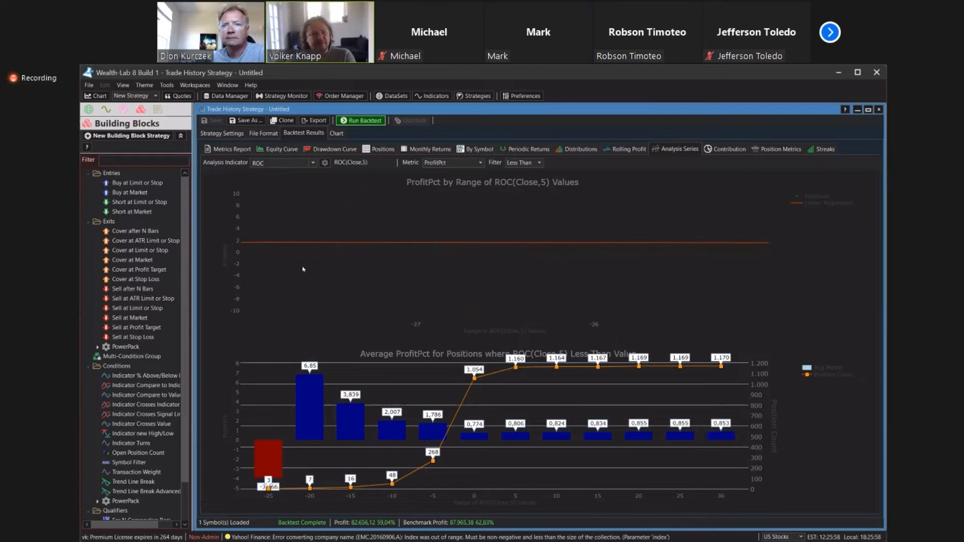
pyautogui.rightClick(294, 285)
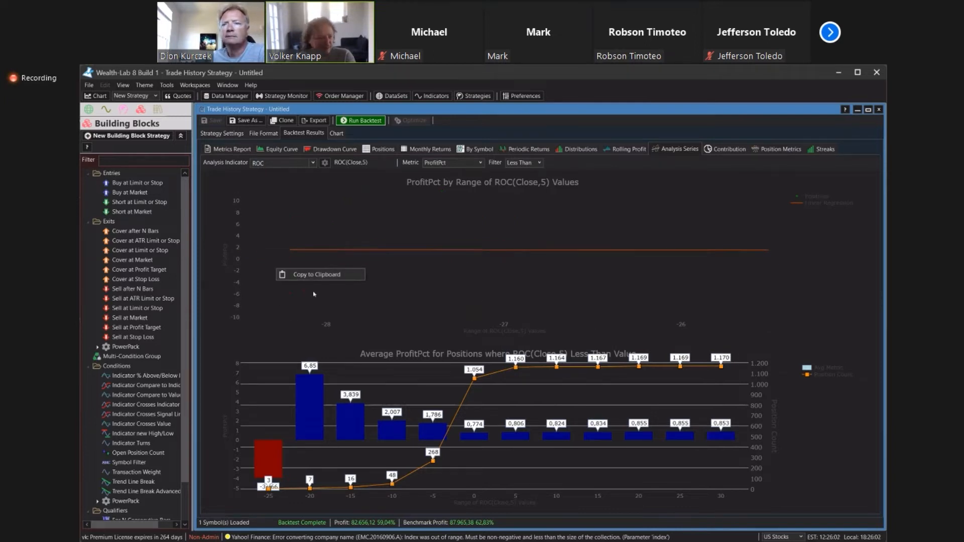
pyautogui.moveTo(313, 294); pyautogui.dragTo(484, 291)
pyautogui.rightClick(392, 288)
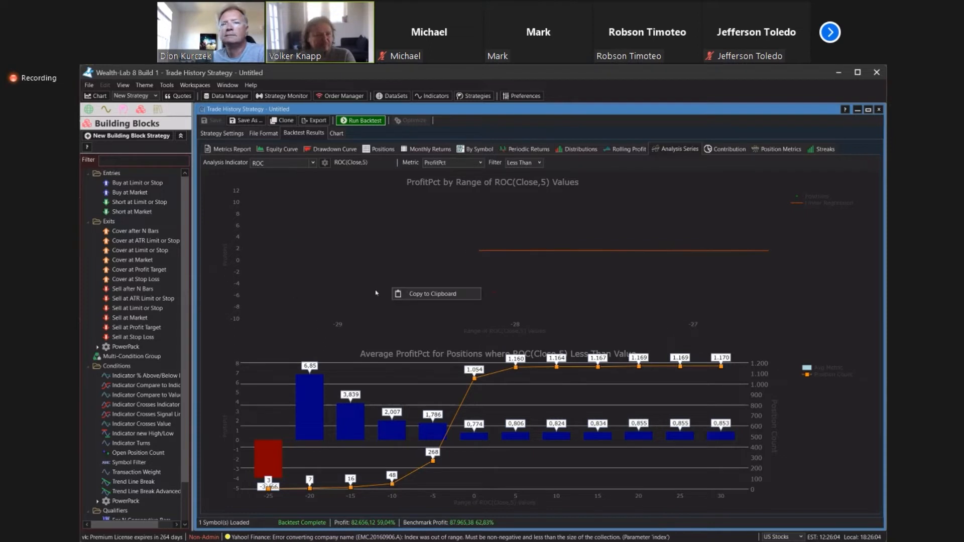
pyautogui.moveTo(472, 270); pyautogui.dragTo(429, 262)
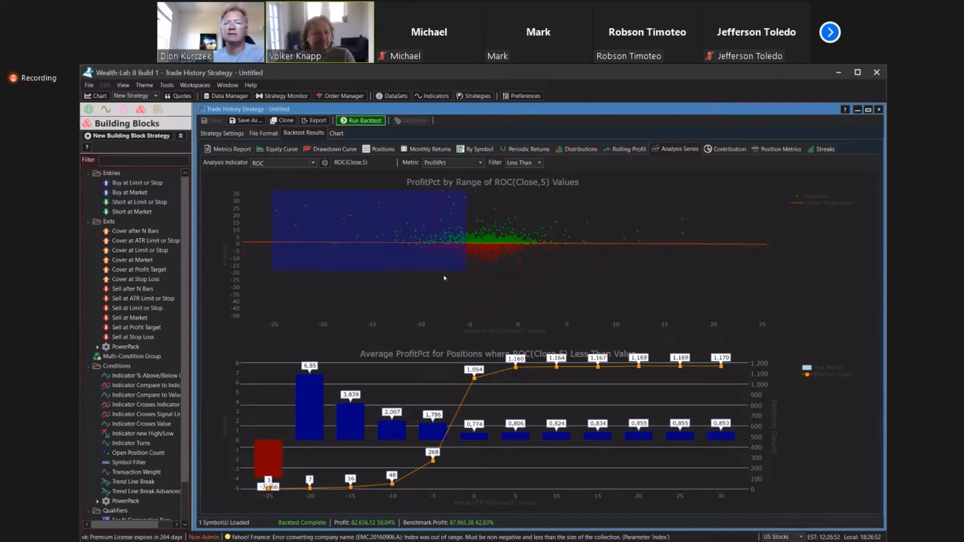
pyautogui.moveTo(430, 297); pyautogui.dragTo(429, 296)
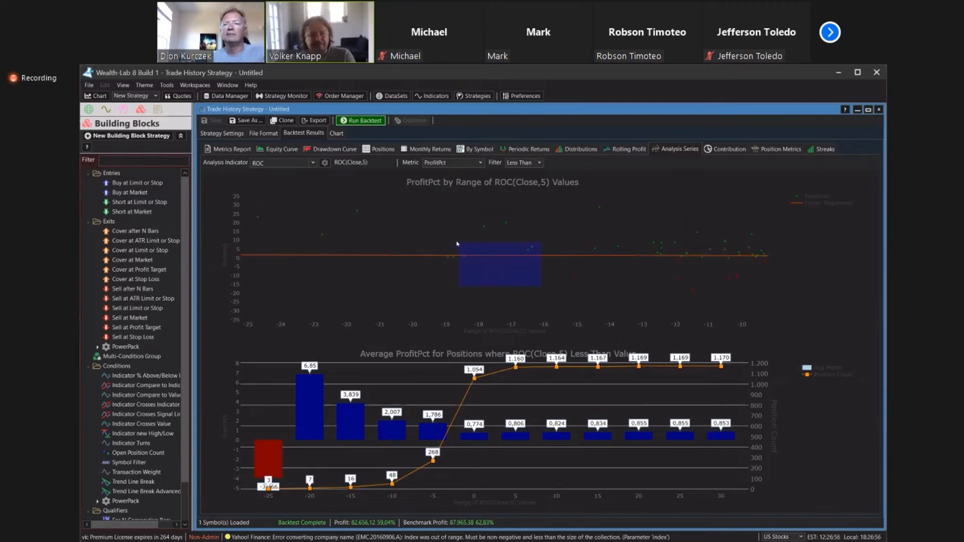
pyautogui.moveTo(457, 243); pyautogui.dragTo(457, 243)
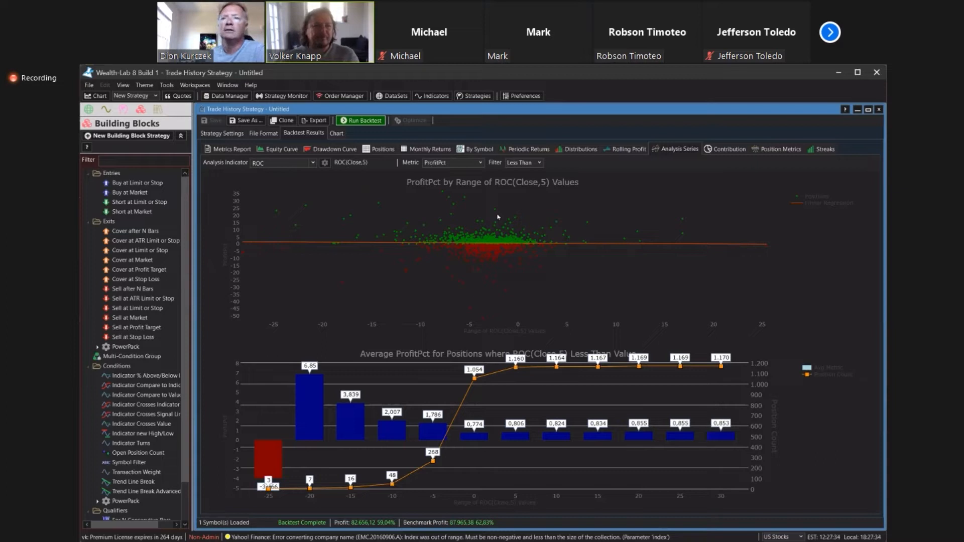
# Sort the backtest's positions list by Profit % in ascending order to put the largest losses first.
pyautogui.click(385, 149)
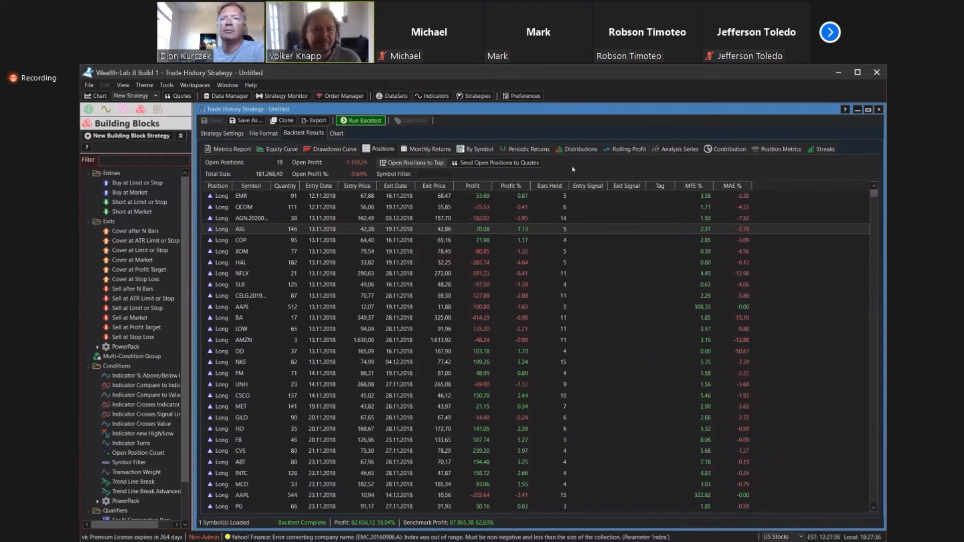
pyautogui.click(511, 187)
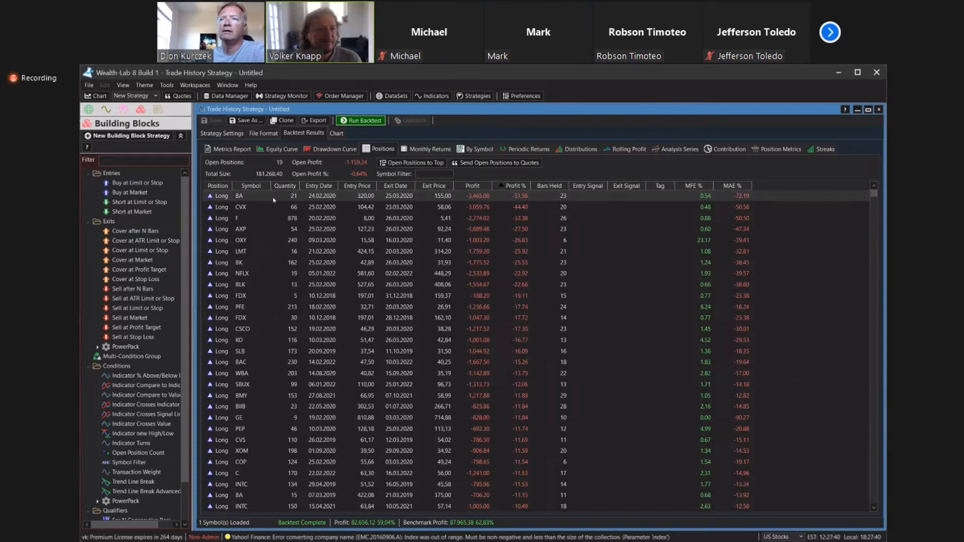
# Open the largest losing BA position on the price chart and examine its entry, exit and the surrounding price decline.
pyautogui.doubleClick(362, 198)
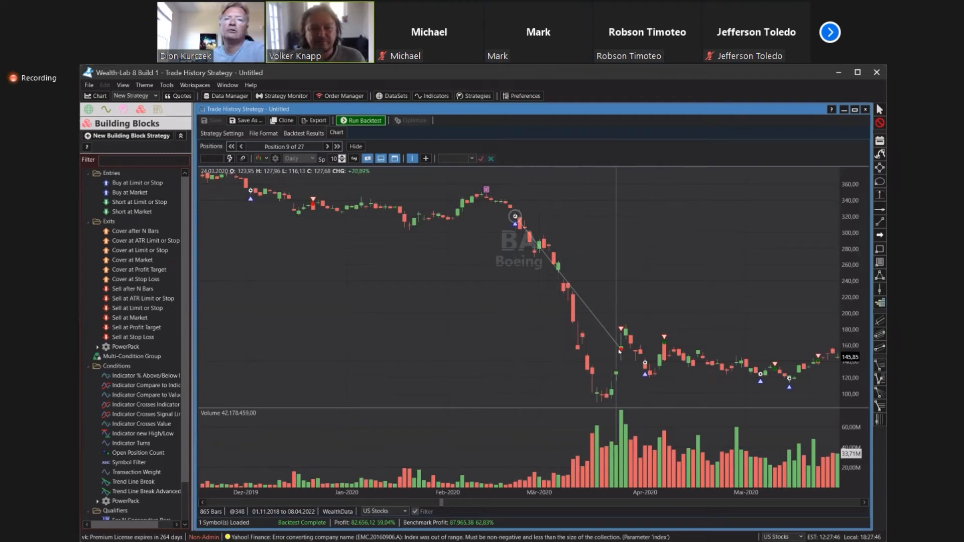
pyautogui.moveTo(622, 331)
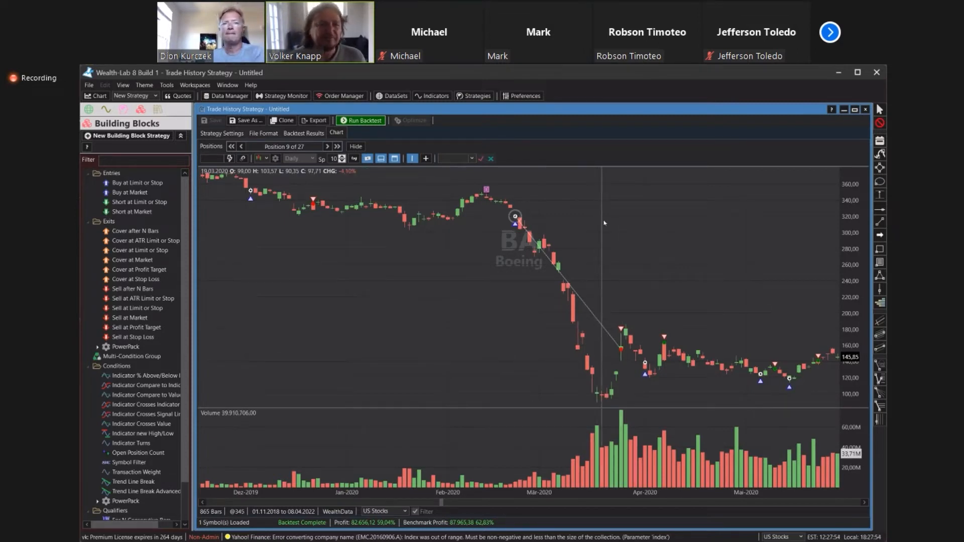
pyautogui.scroll(-4, 603, 223)
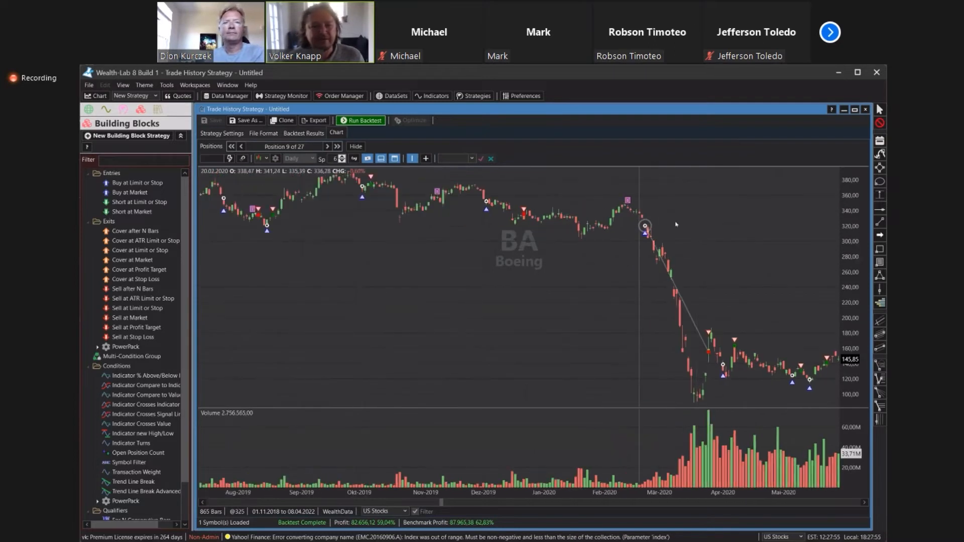
pyautogui.moveTo(698, 223); pyautogui.dragTo(480, 272)
pyautogui.moveTo(397, 278); pyautogui.dragTo(479, 283)
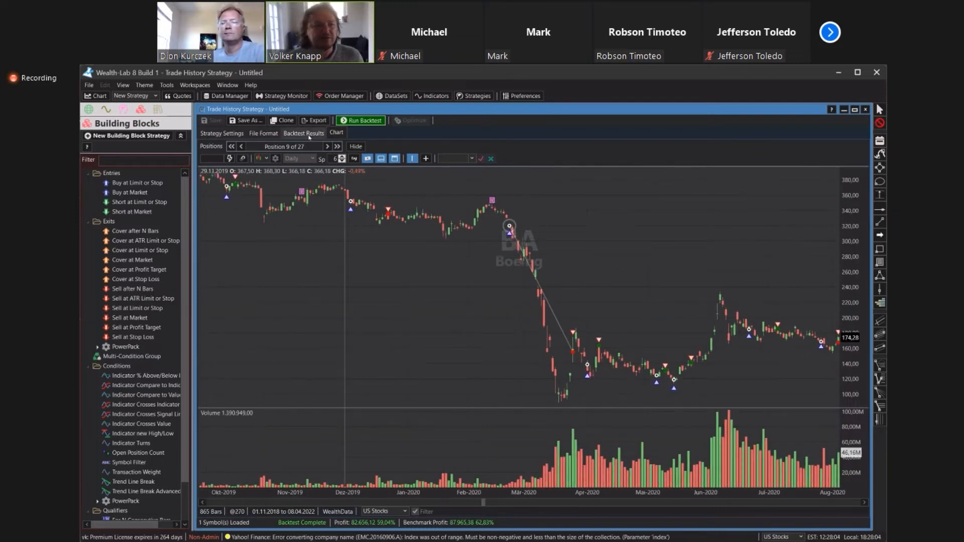
# Sort the positions by Profit % in descending order and inspect the most profitable COF trade on its chart.
pyautogui.click(306, 133)
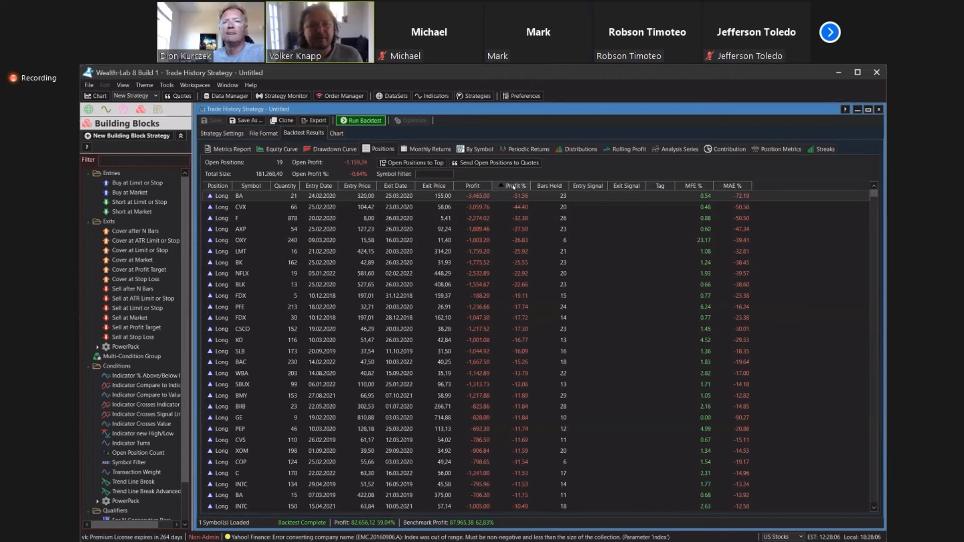
pyautogui.click(509, 187)
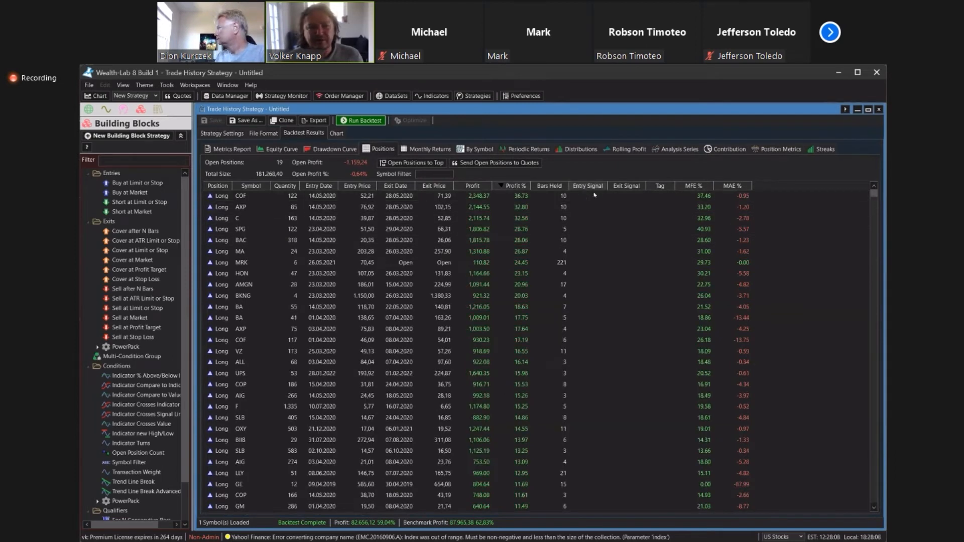
pyautogui.doubleClick(396, 197)
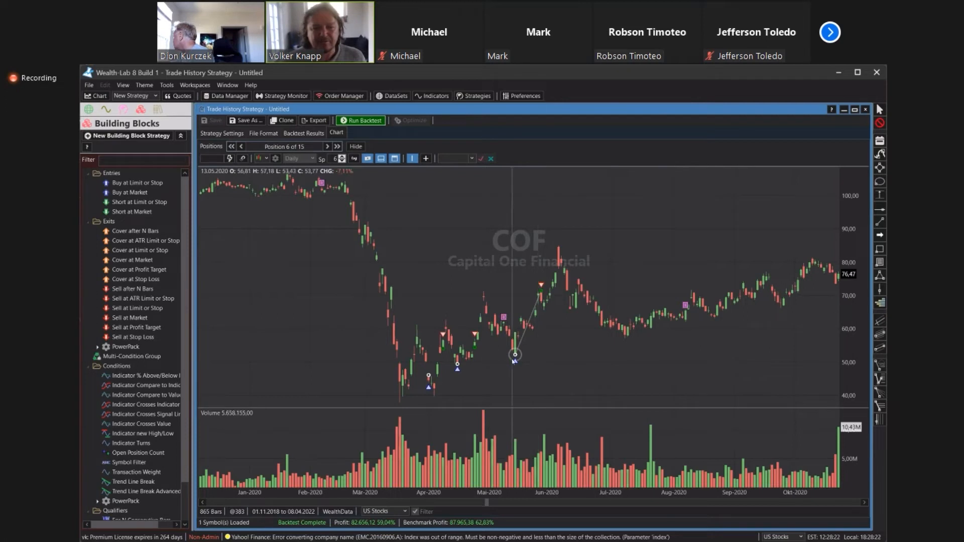
pyautogui.moveTo(515, 363)
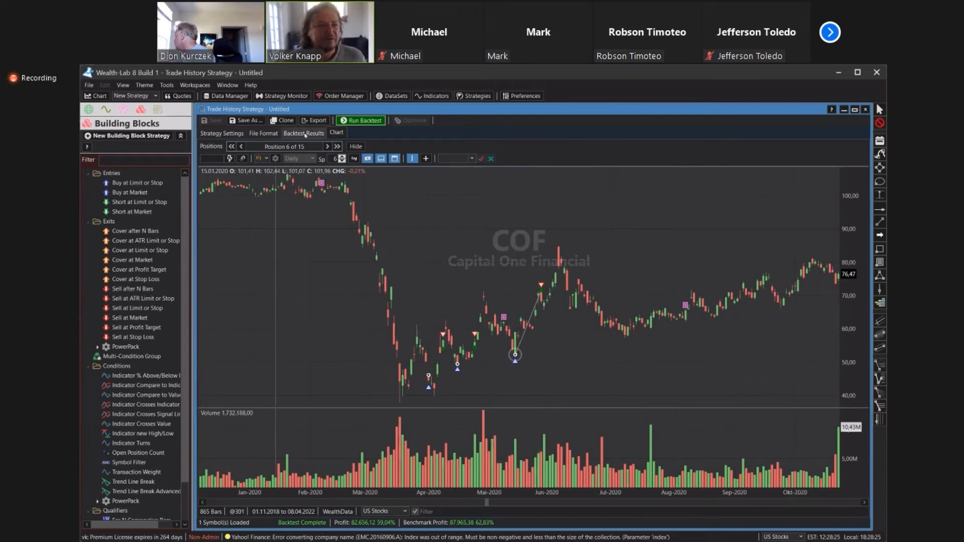
# Sort the positions by Profit % in ascending order and inspect the worst BA trade's entry on its chart.
pyautogui.click(321, 133)
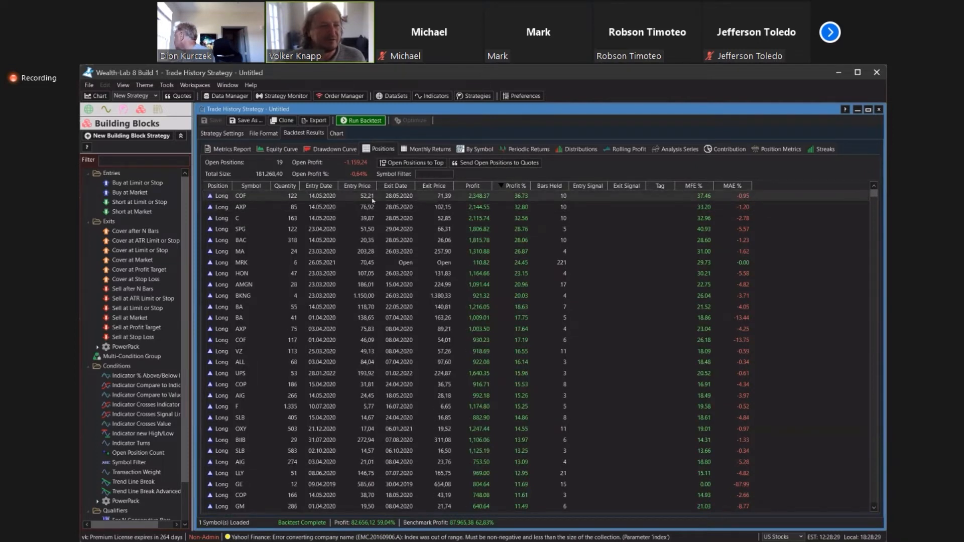
pyautogui.click(515, 186)
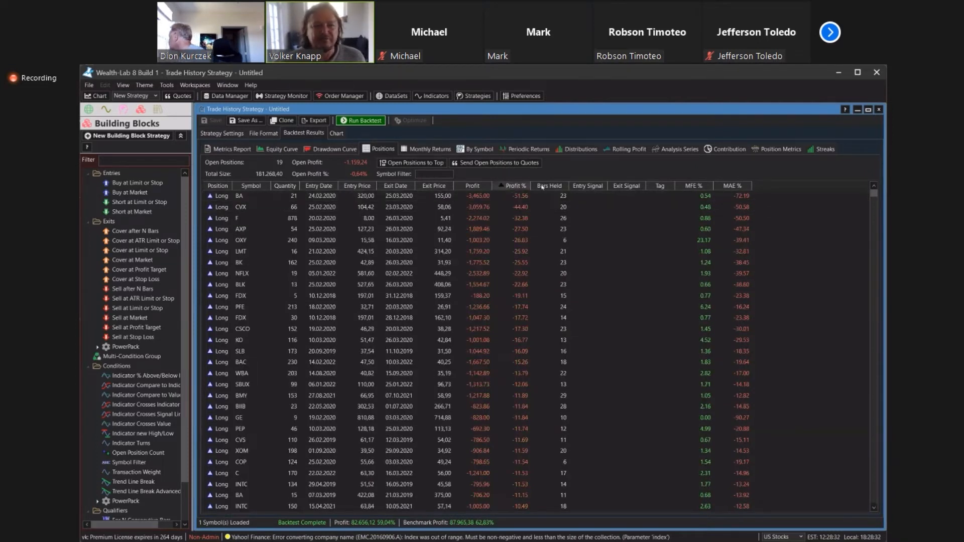
pyautogui.doubleClick(414, 194)
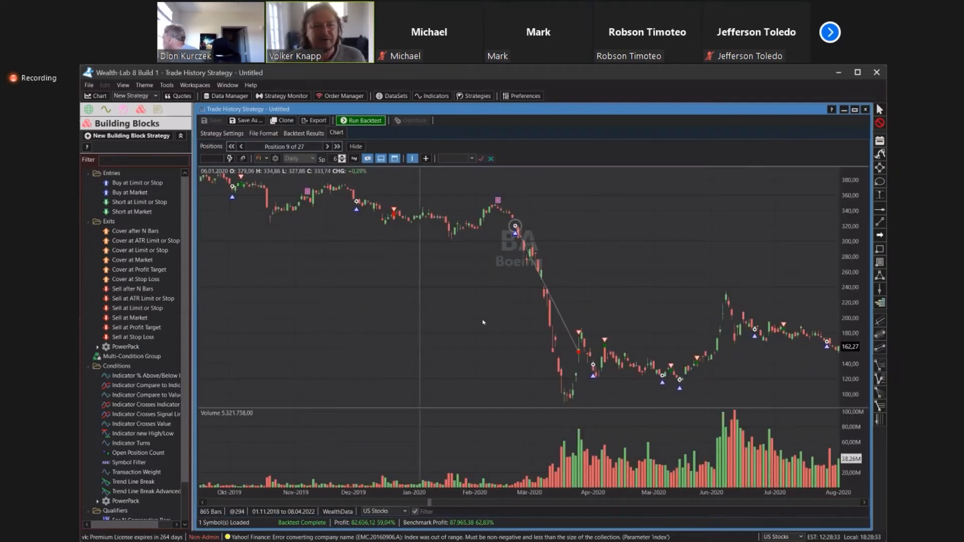
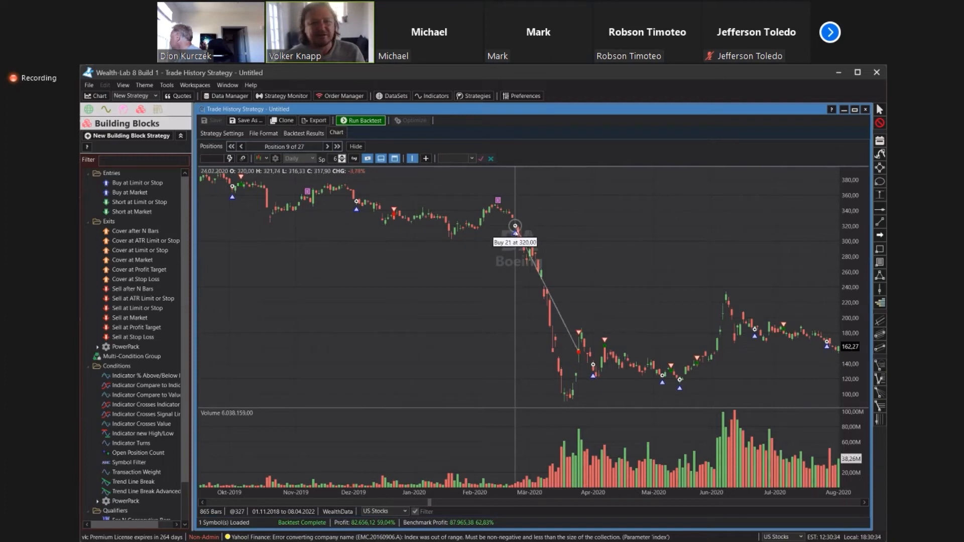
pyautogui.moveTo(516, 234)
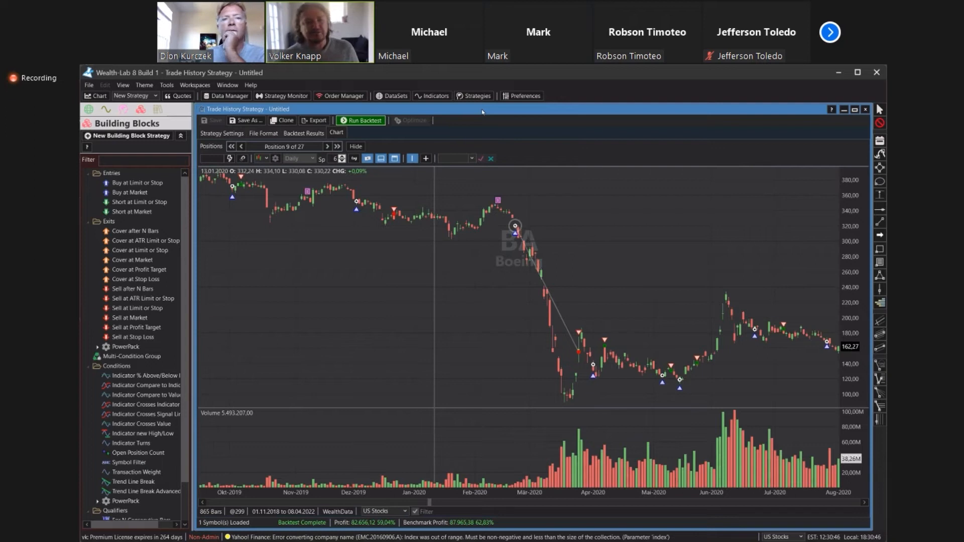
# Examine the earlier BA trades on the chart back to December 2018, comparing their entries and exits with the early 2020 loss.
pyautogui.moveTo(296, 396); pyautogui.dragTo(564, 353)
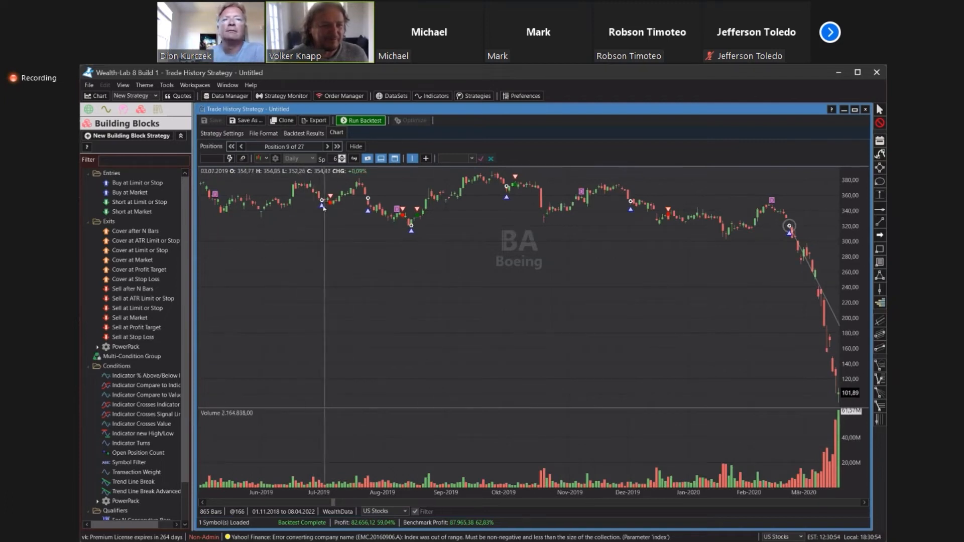
pyautogui.moveTo(322, 204)
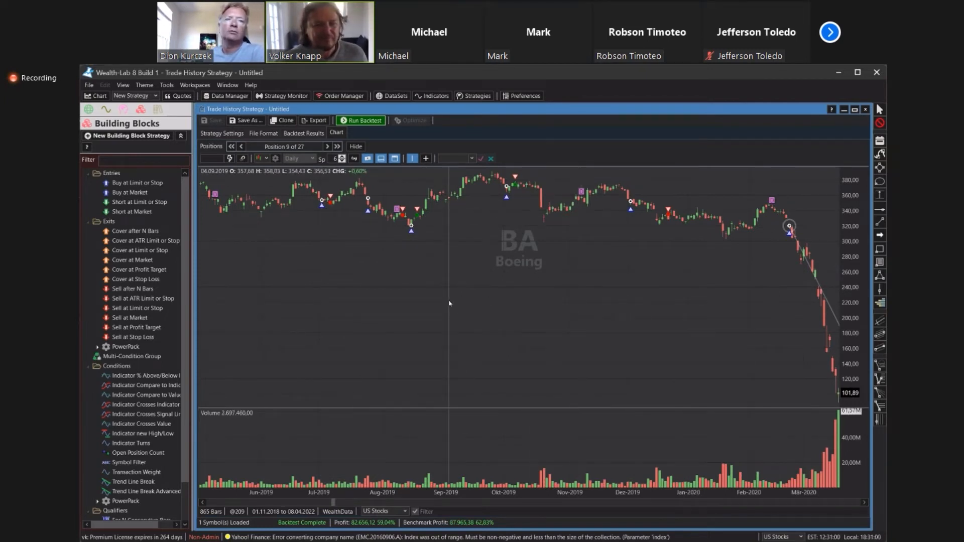
pyautogui.moveTo(643, 276); pyautogui.dragTo(435, 291)
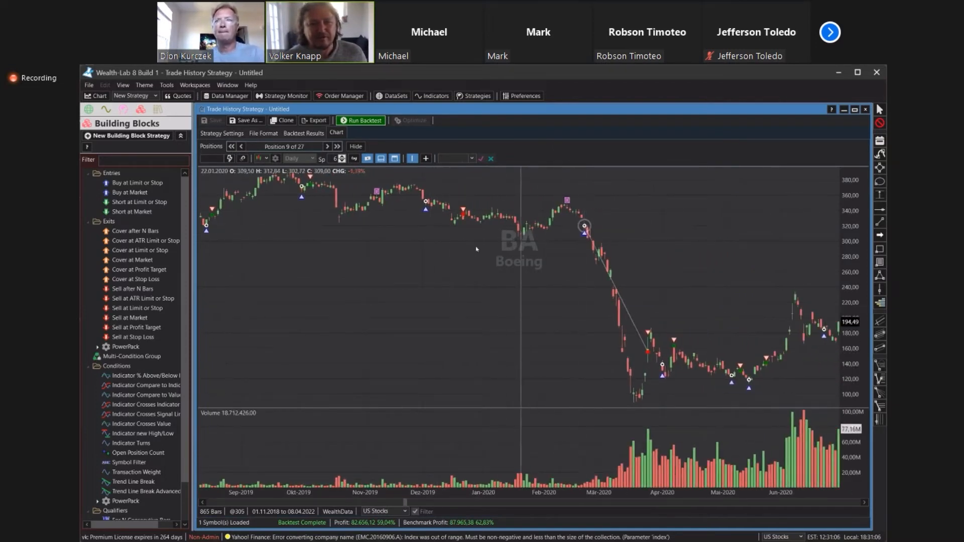
pyautogui.moveTo(318, 294); pyautogui.dragTo(462, 301)
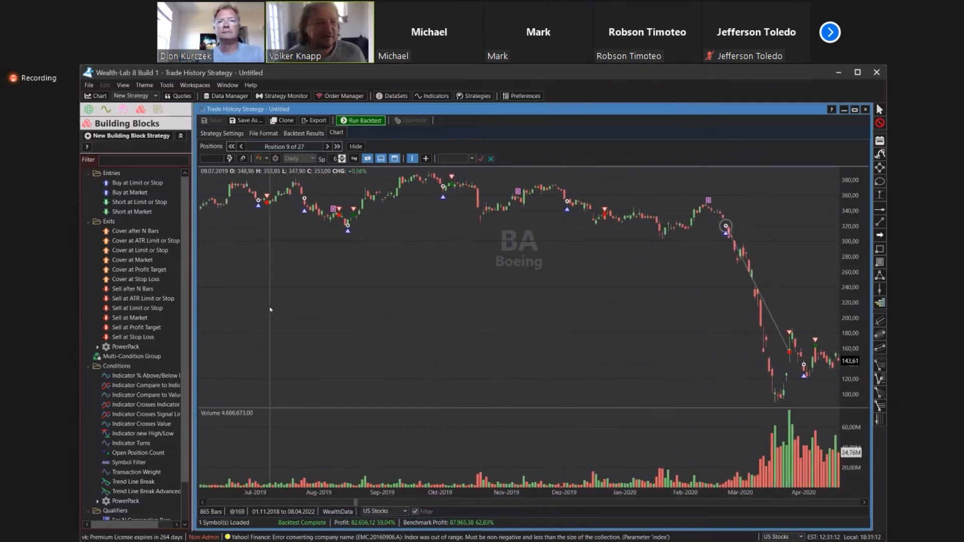
pyautogui.scroll(6, 274, 309)
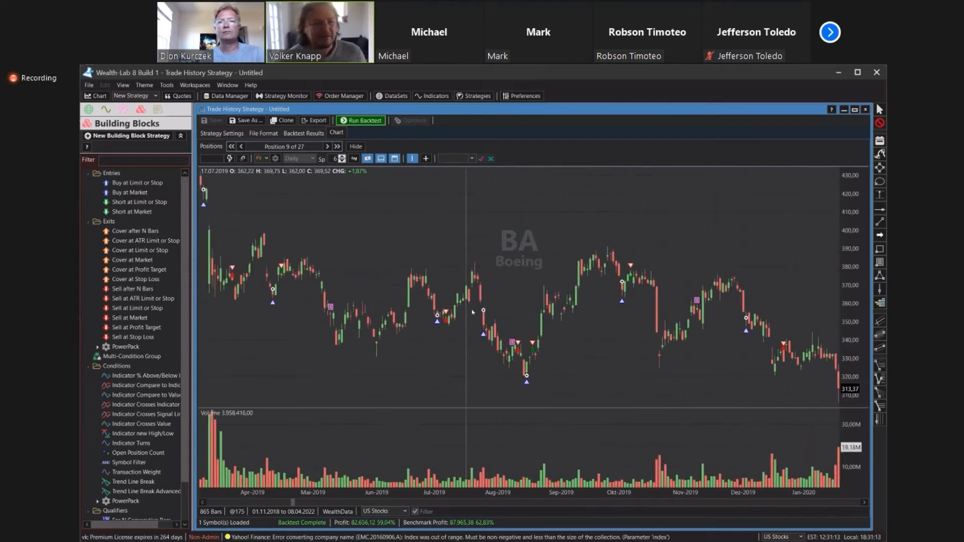
pyautogui.moveTo(258, 327); pyautogui.dragTo(497, 316)
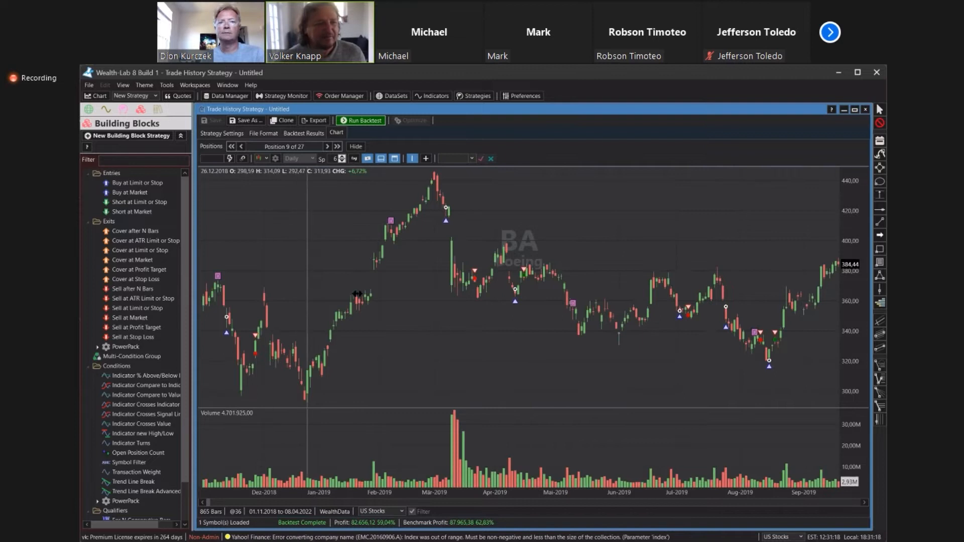
pyautogui.moveTo(307, 286); pyautogui.dragTo(255, 297)
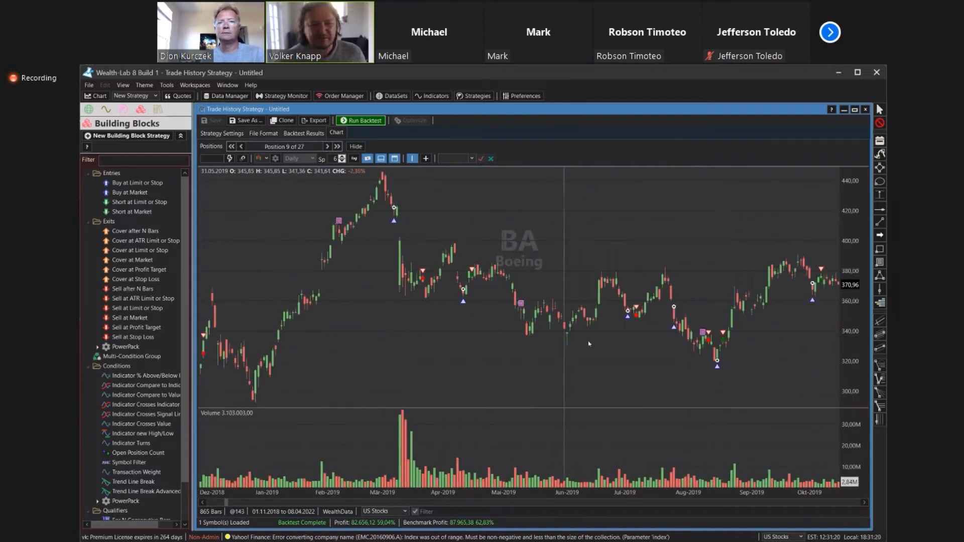
pyautogui.moveTo(587, 346); pyautogui.dragTo(416, 351)
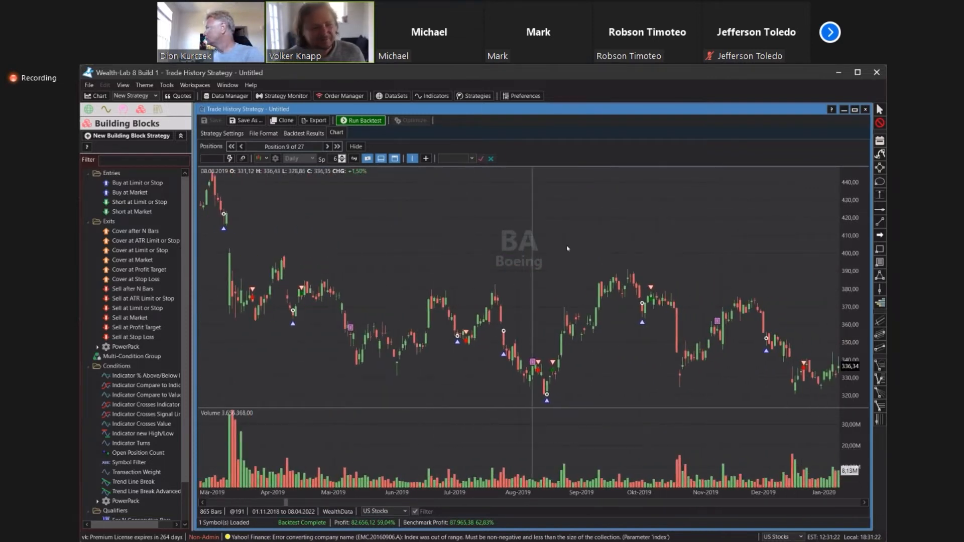
pyautogui.moveTo(547, 277); pyautogui.dragTo(547, 281)
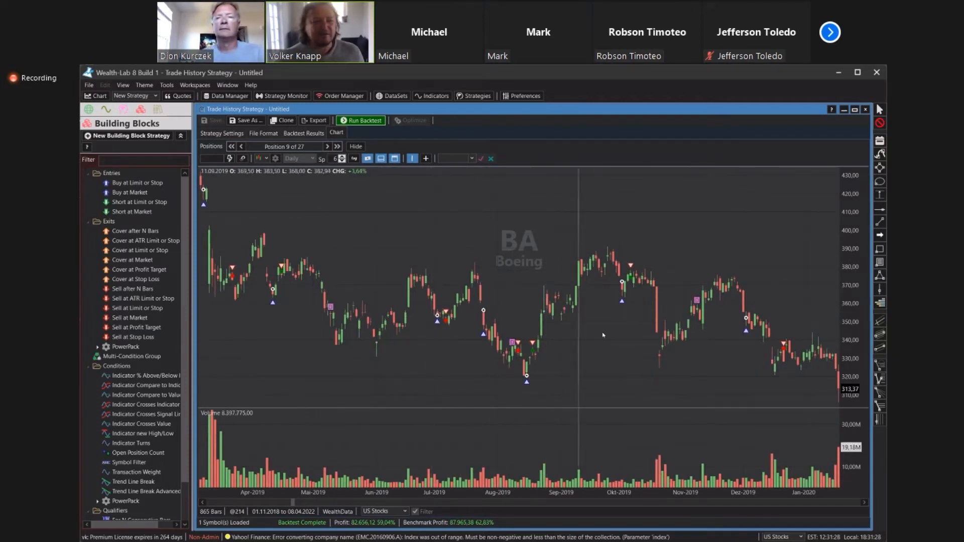
pyautogui.moveTo(603, 335); pyautogui.dragTo(529, 331)
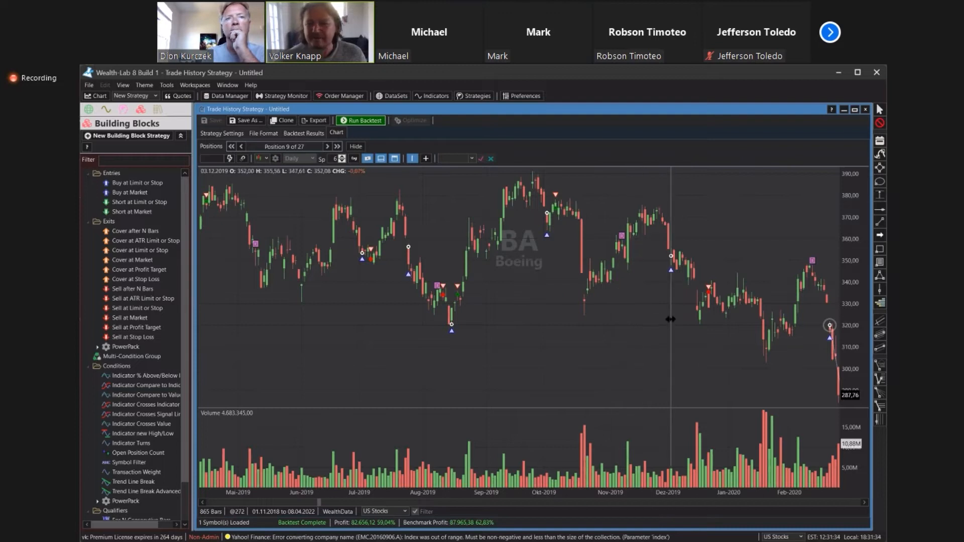
pyautogui.moveTo(669, 319); pyautogui.dragTo(617, 319)
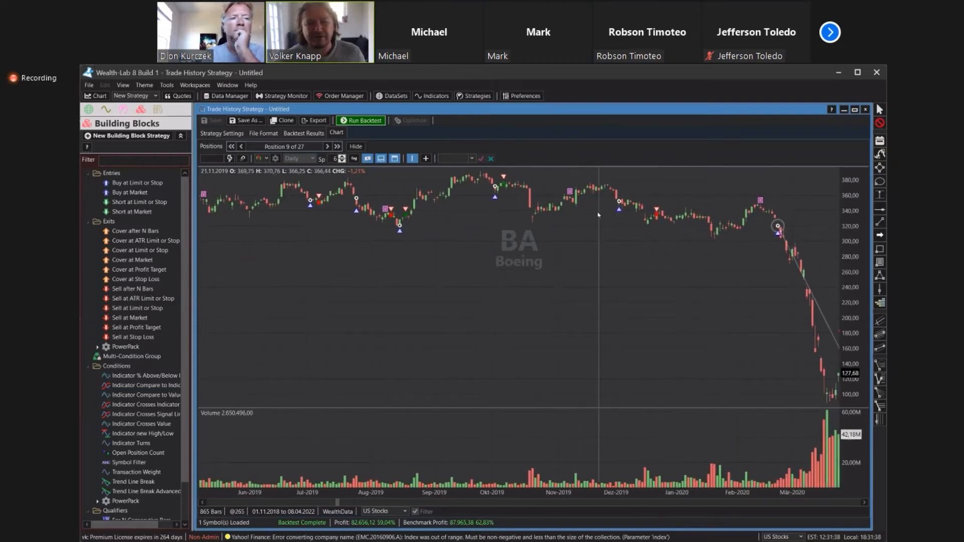
# Examine the BA entries and exits around July and August 2019 more closely, and return to the February 2020 losing trade.
pyautogui.moveTo(416, 276); pyautogui.dragTo(416, 279)
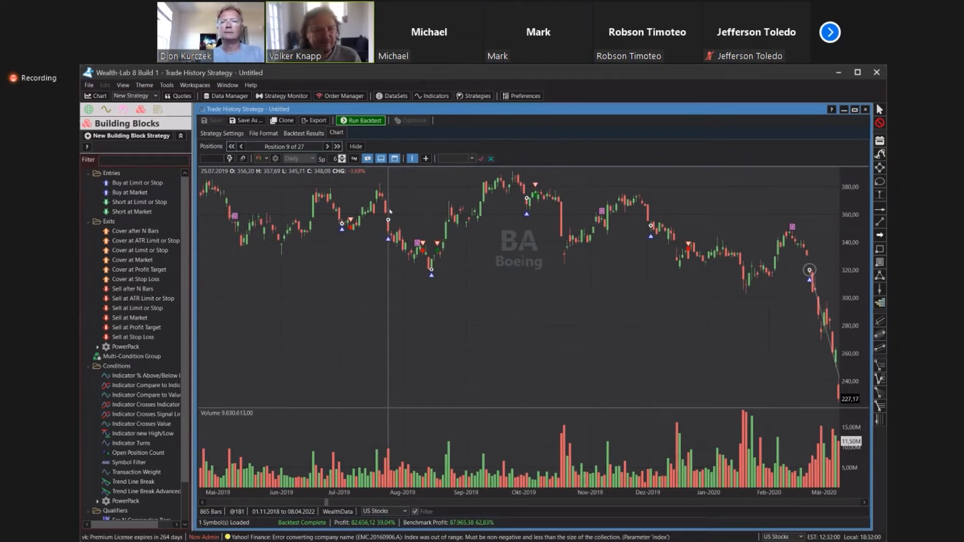
pyautogui.moveTo(423, 245)
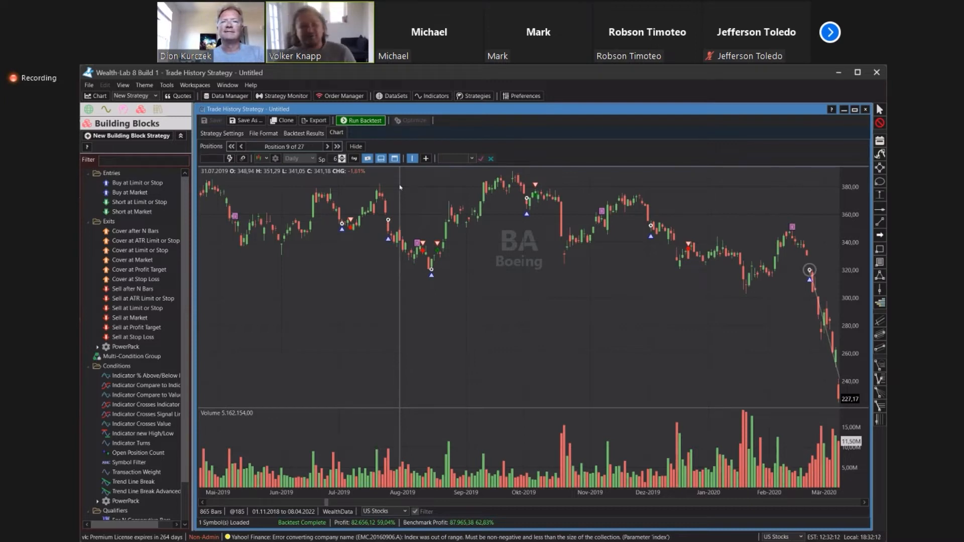
pyautogui.moveTo(431, 273); pyautogui.dragTo(539, 282)
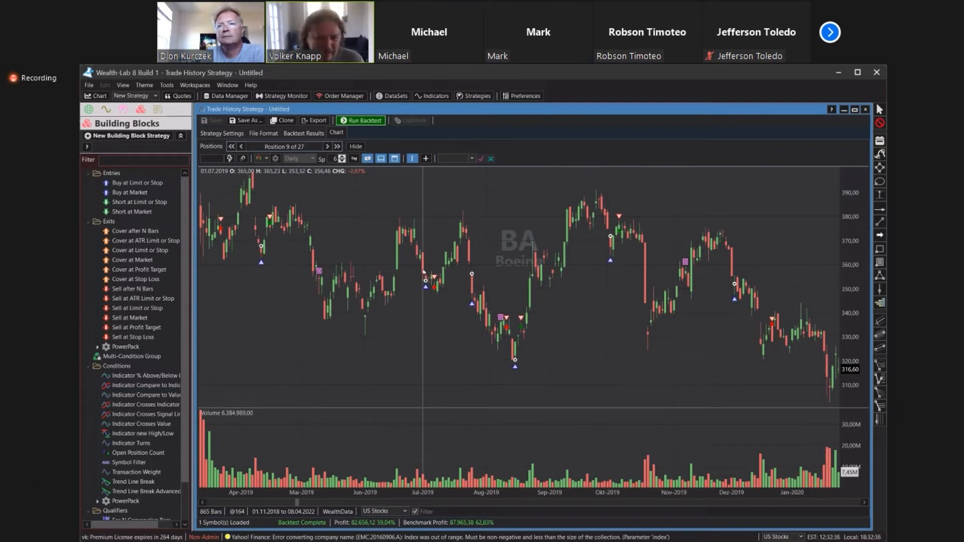
pyautogui.moveTo(480, 271); pyautogui.dragTo(606, 281)
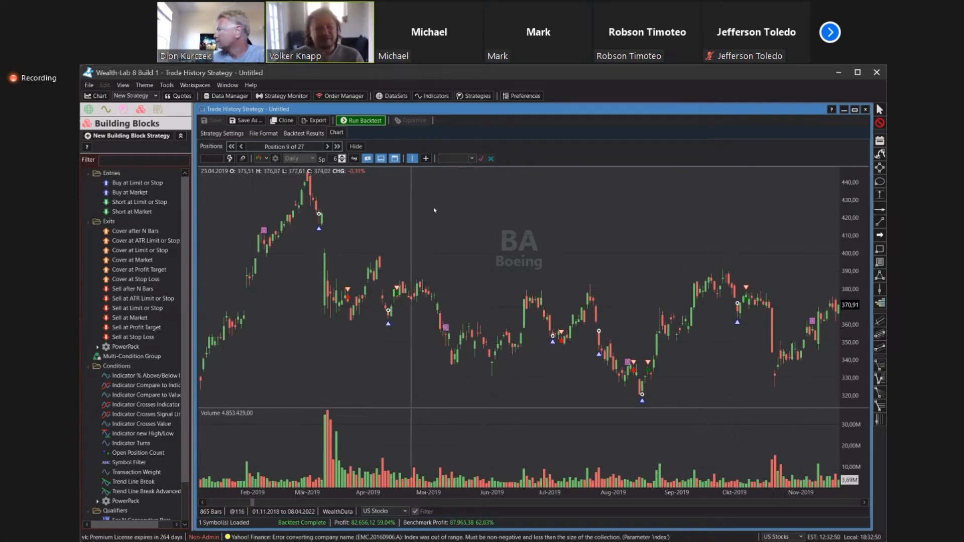
pyautogui.scroll(-10, 547, 236)
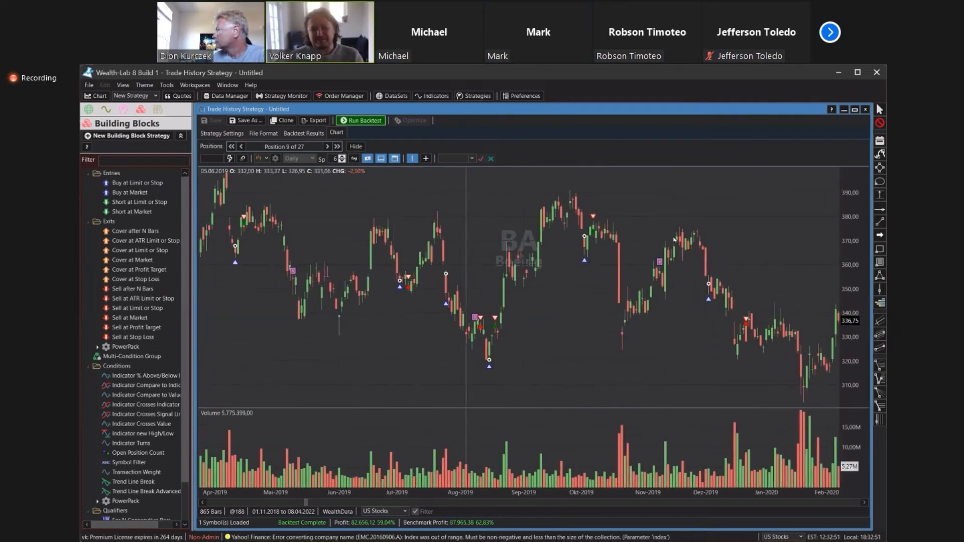
pyautogui.scroll(-5, 581, 250)
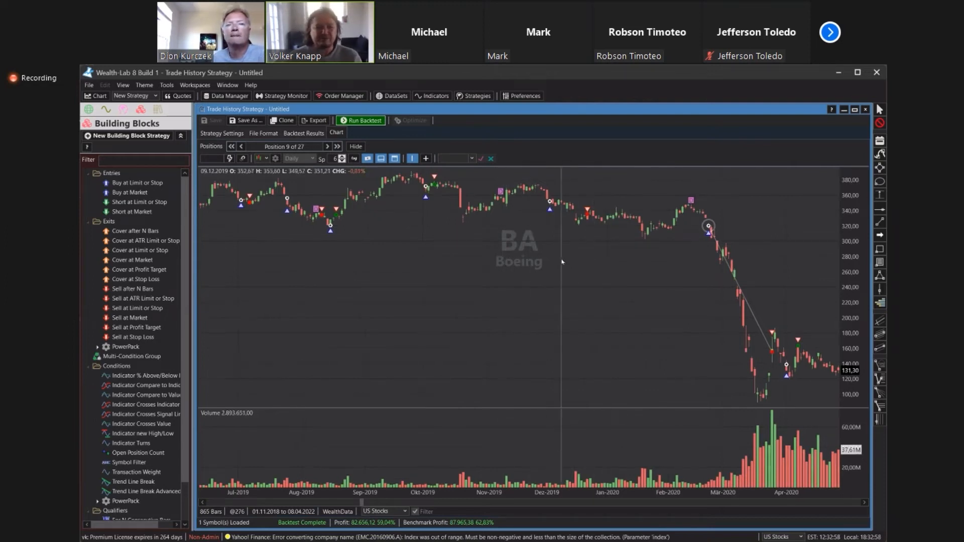
pyautogui.moveTo(591, 278); pyautogui.dragTo(404, 291)
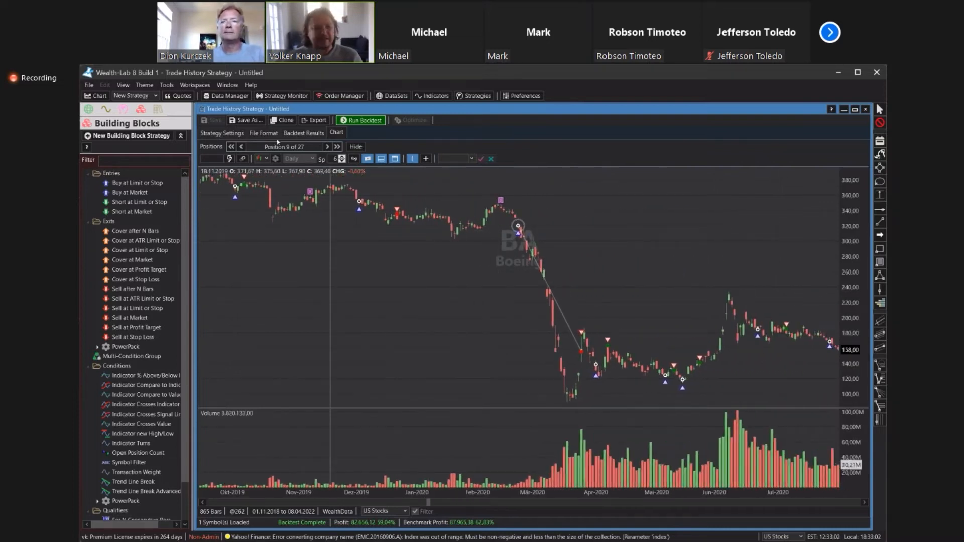
# Return to the backtest results and review the equity curve against the benchmark.
pyautogui.click(307, 134)
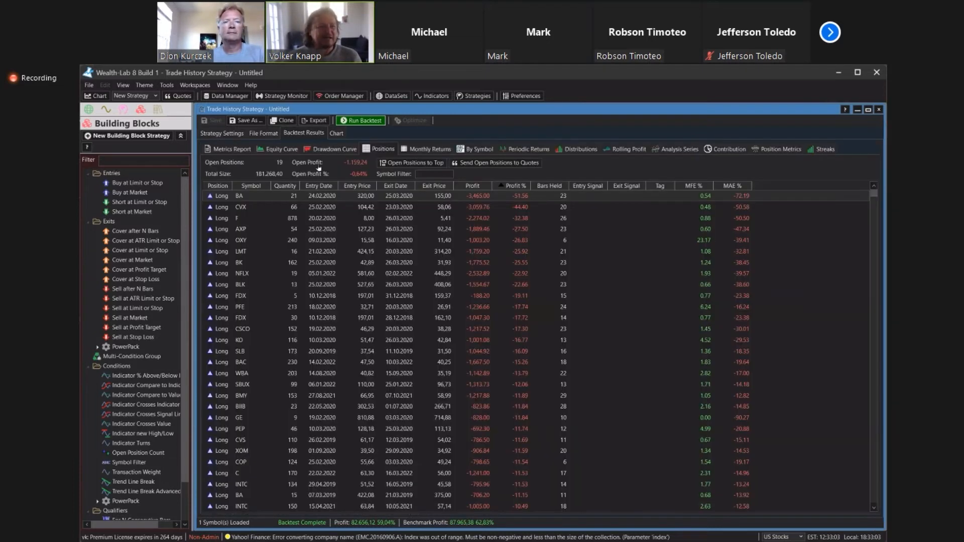
pyautogui.click(285, 149)
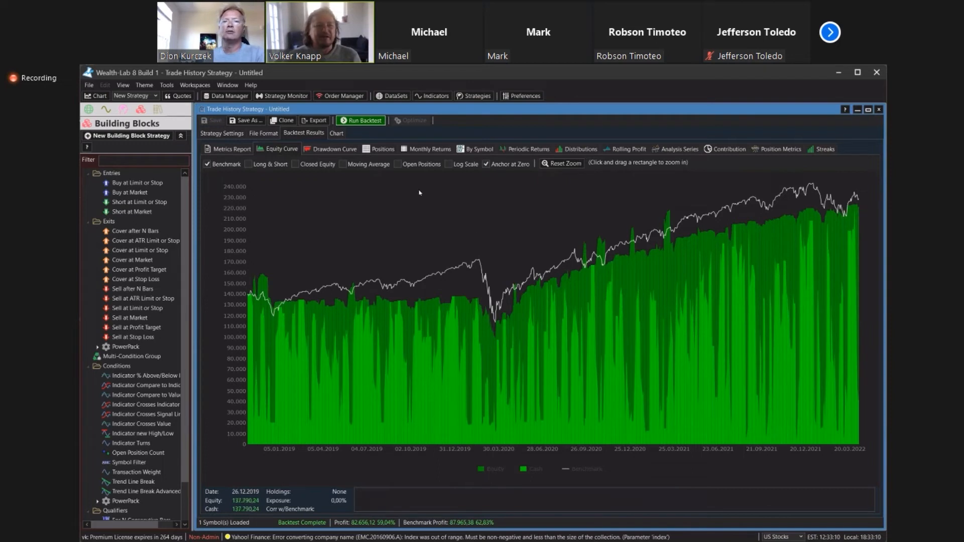
# Minimize the Trade History strategy window and display the list of saved strategies.
pyautogui.click(856, 110)
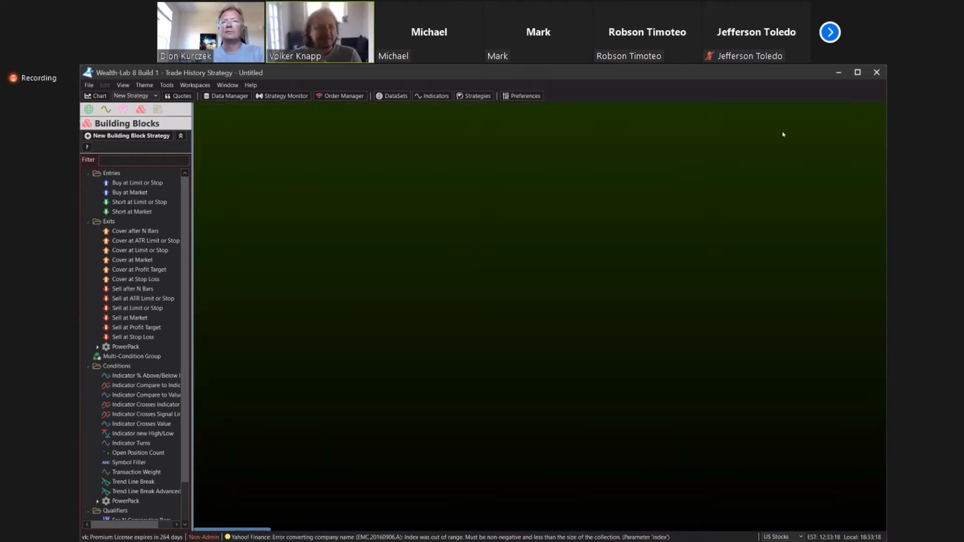
pyautogui.click(123, 110)
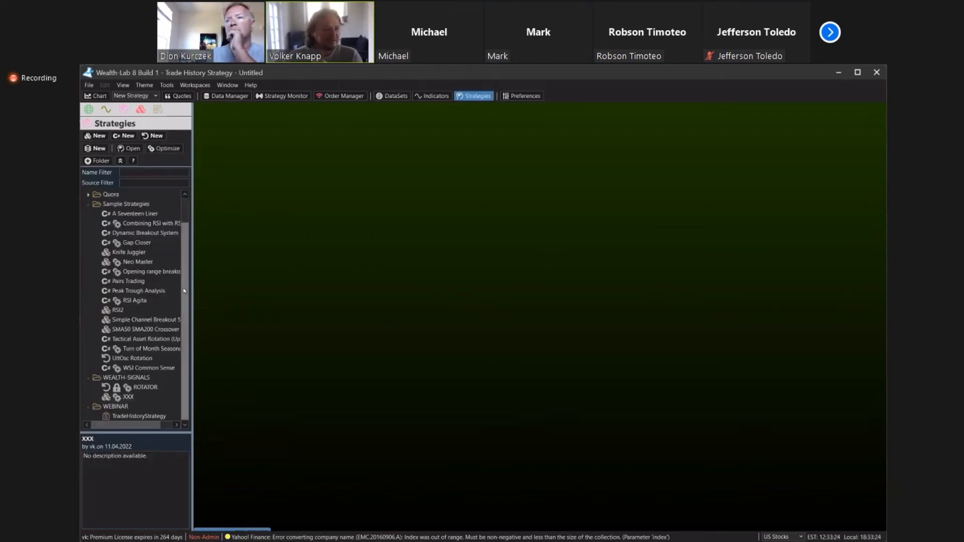
# Open the saved strategy 001 from the Quora folder and maximize its window.
pyautogui.moveTo(184, 292); pyautogui.dragTo(185, 311)
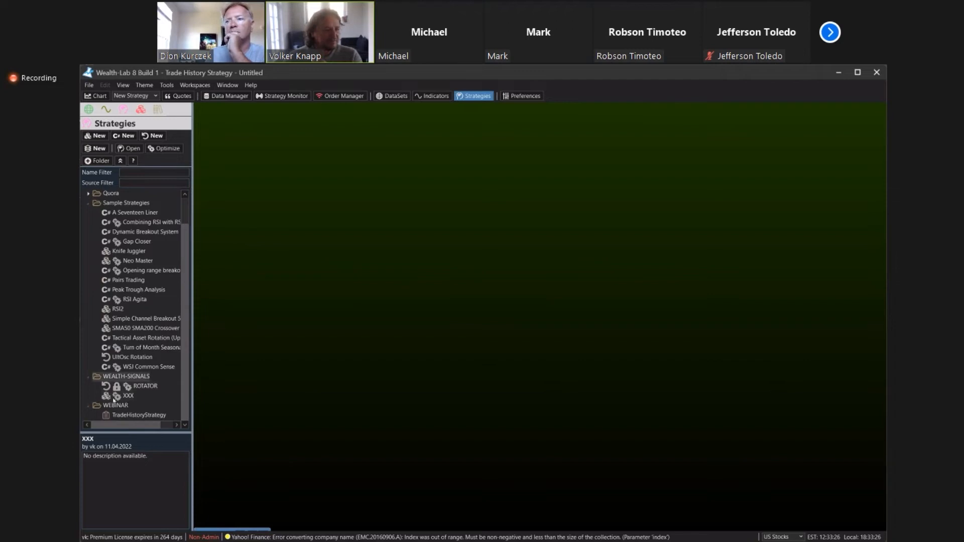
pyautogui.click(88, 194)
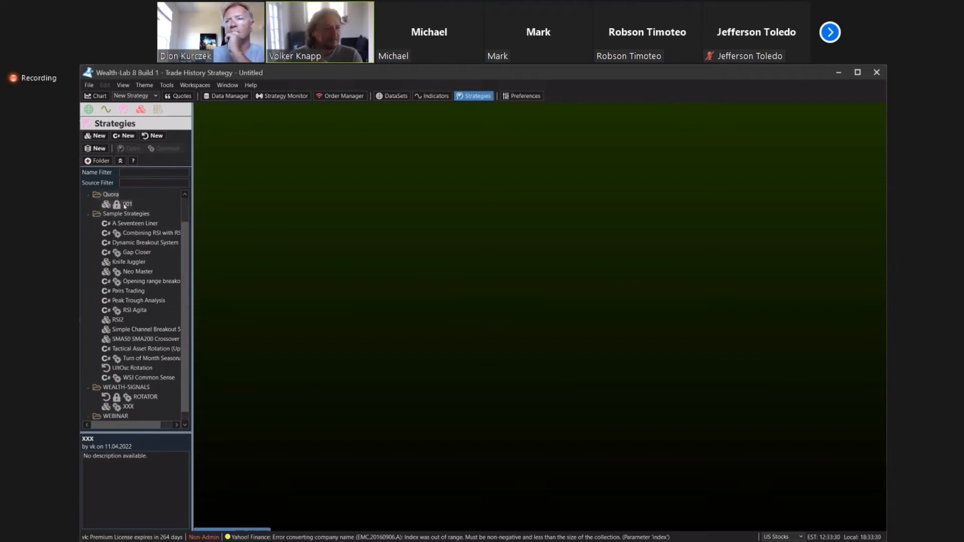
pyautogui.click(126, 205)
pyautogui.doubleClick(126, 204)
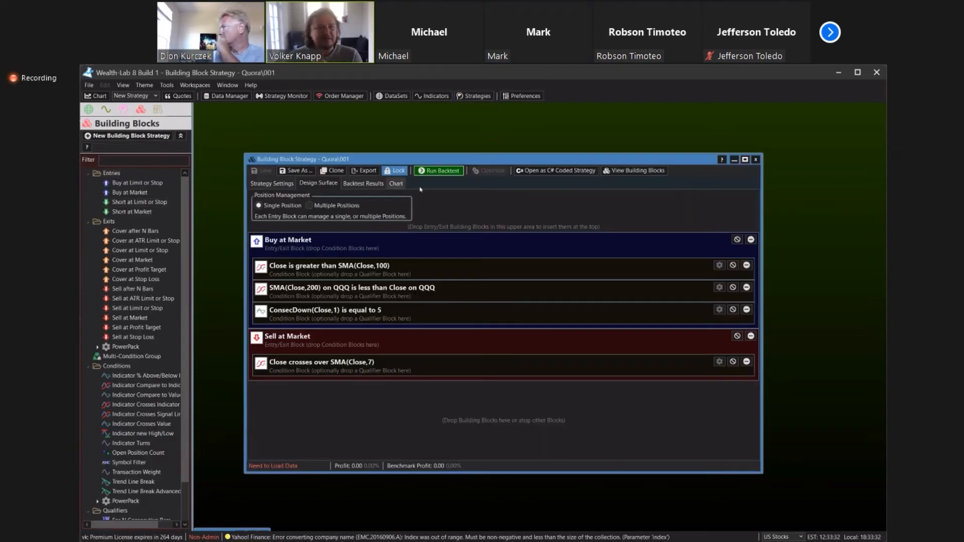
pyautogui.doubleClick(464, 160)
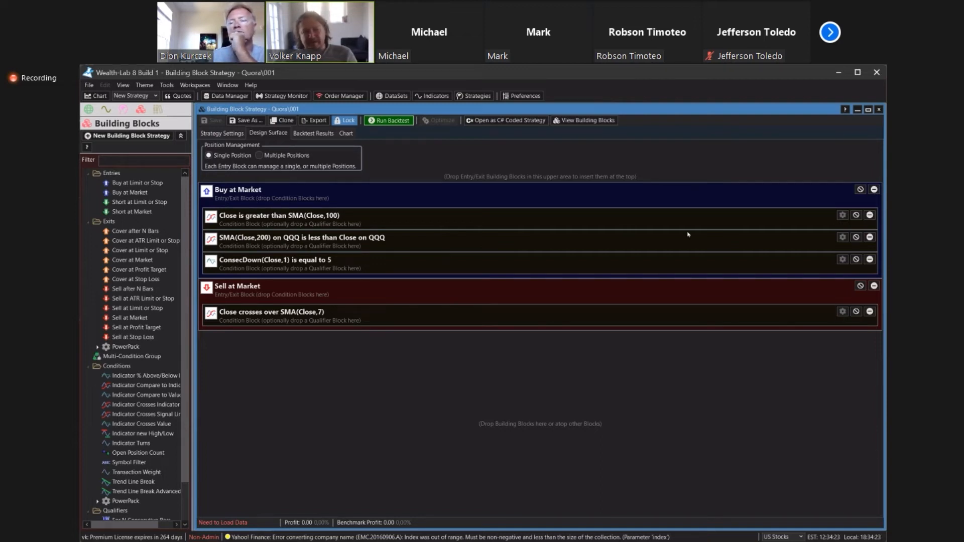
# Expand the settings of the QQQ condition under Buy at Market and look through its first indicator's choices.
pyautogui.click(843, 237)
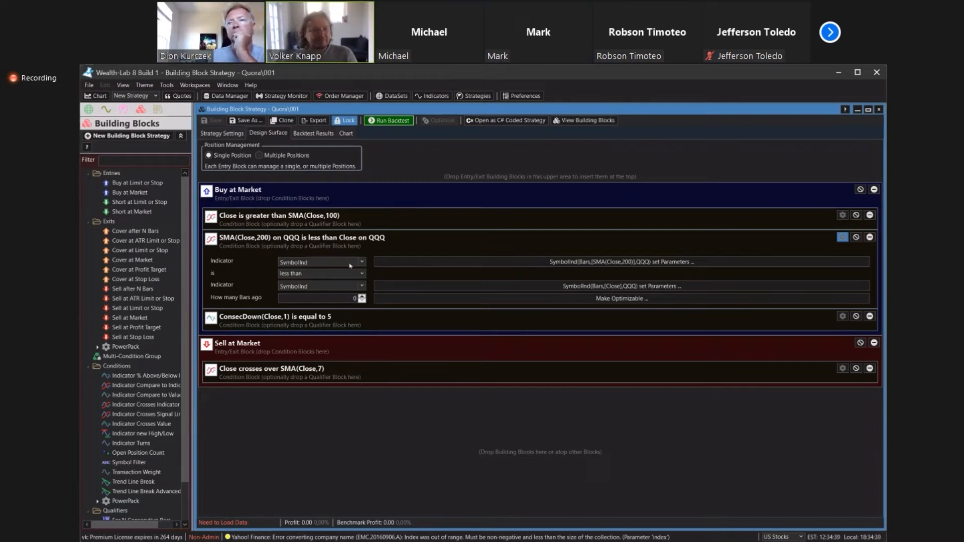
pyautogui.click(362, 263)
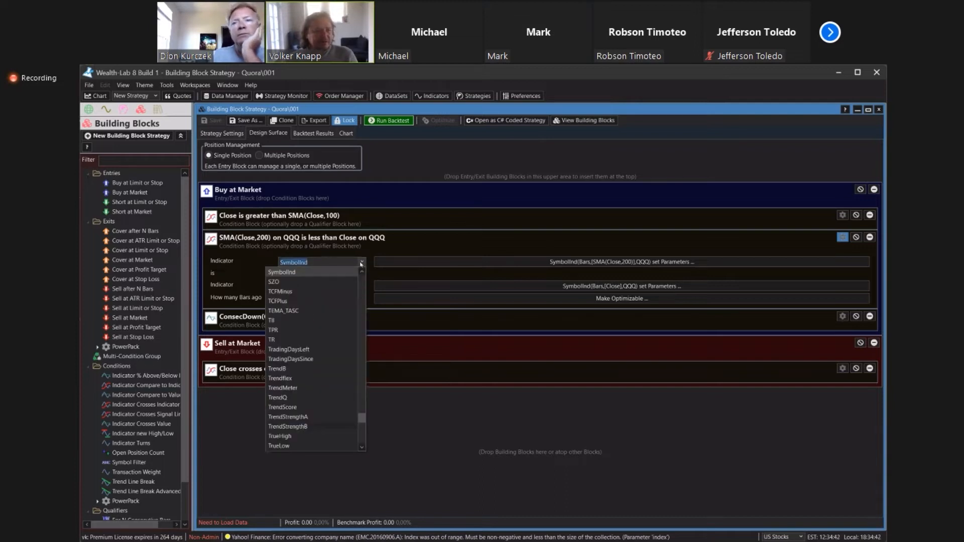
pyautogui.click(362, 263)
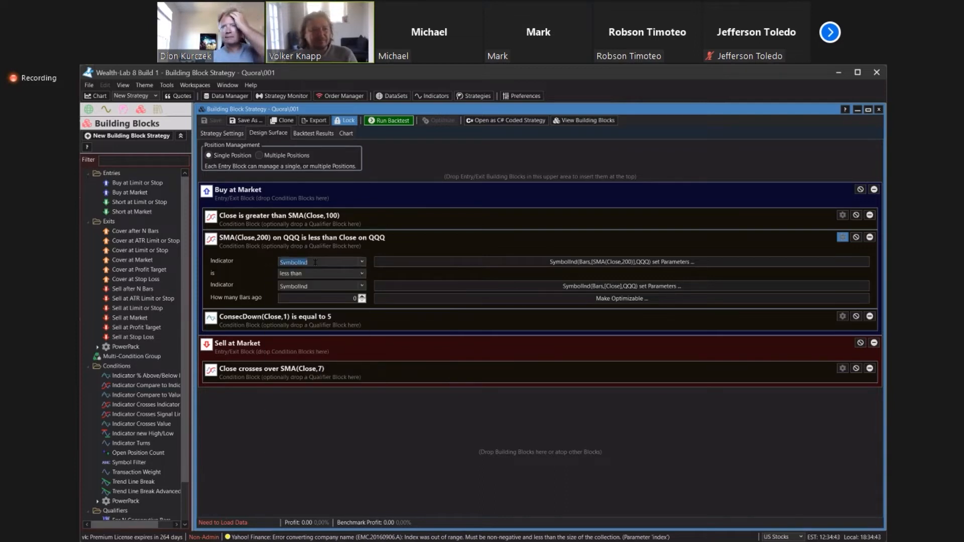
# Examine the SymbolInd settings behind the SMA(Close,200) on QQQ indicator, including its inner indicator choices, and leave without saving changes.
pyautogui.click(536, 264)
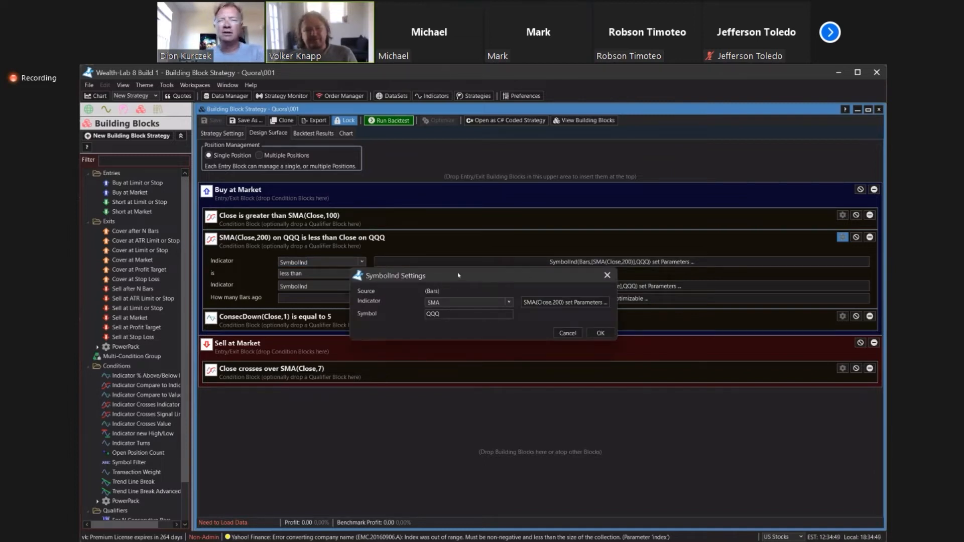
pyautogui.click(607, 275)
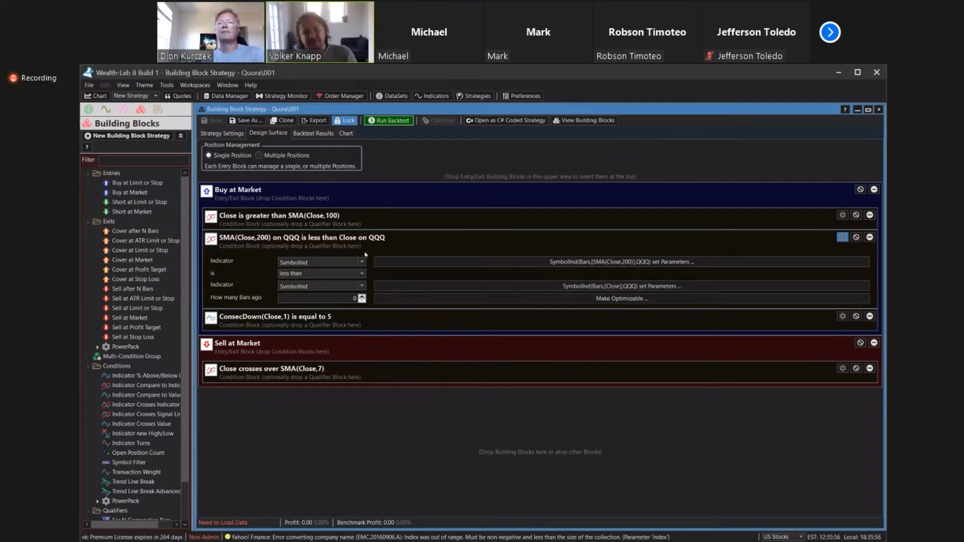
pyautogui.click(546, 263)
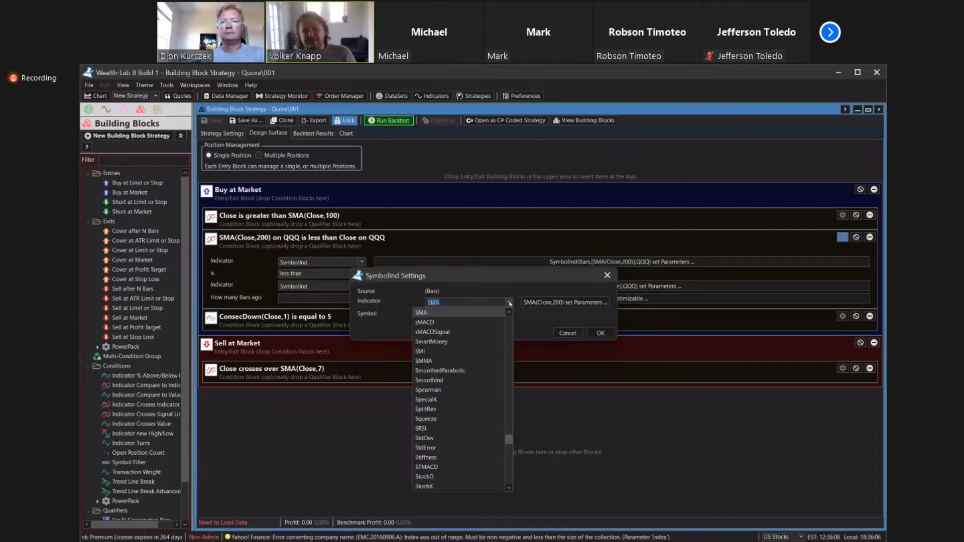
pyautogui.click(458, 313)
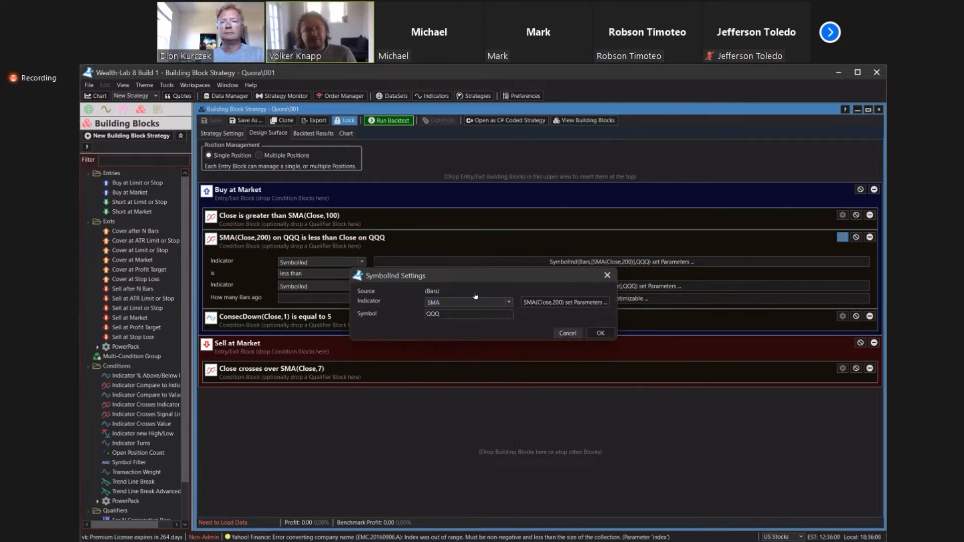
pyautogui.click(567, 333)
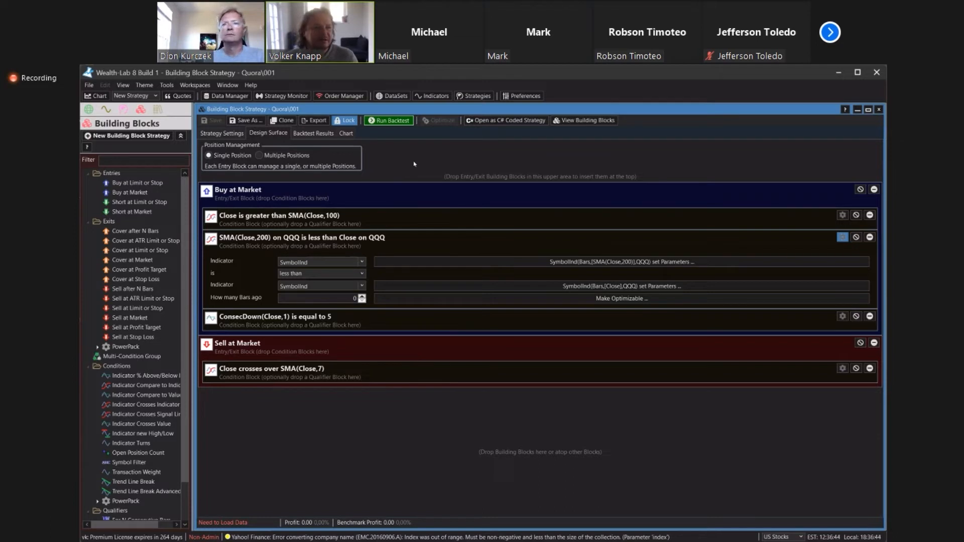
# Set the strategy's portfolio backtest DataSet to NASDAQ 100 and keep the basis price at Market Open next Bar.
pyautogui.click(312, 134)
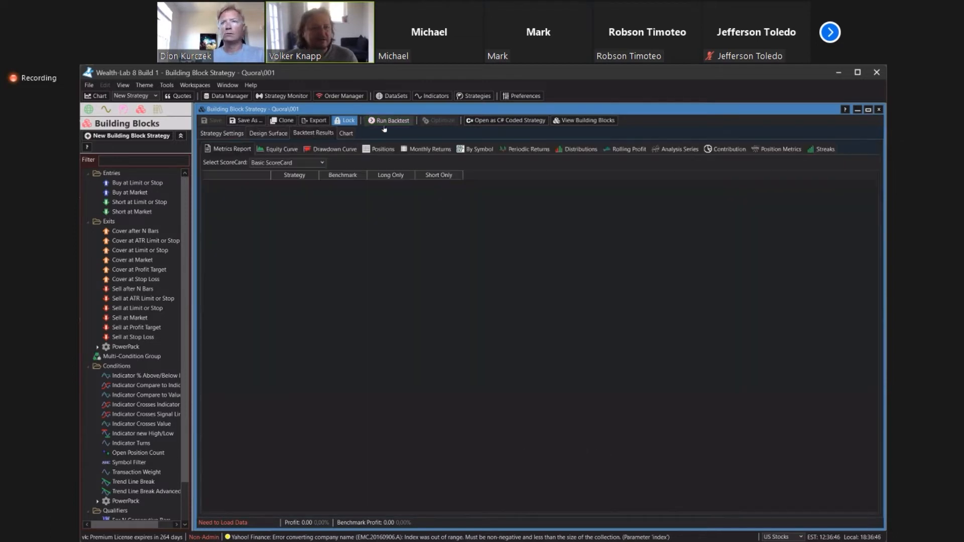
pyautogui.click(236, 135)
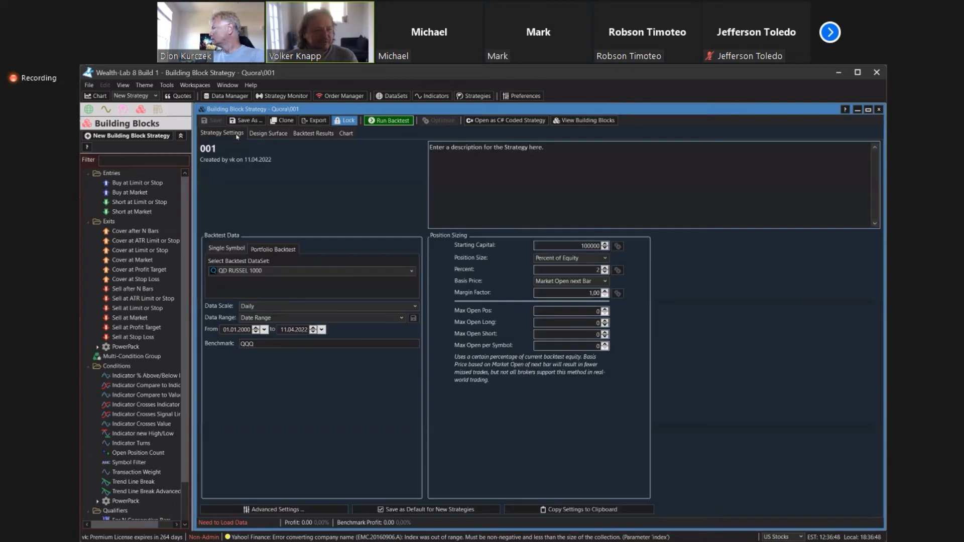
pyautogui.click(277, 272)
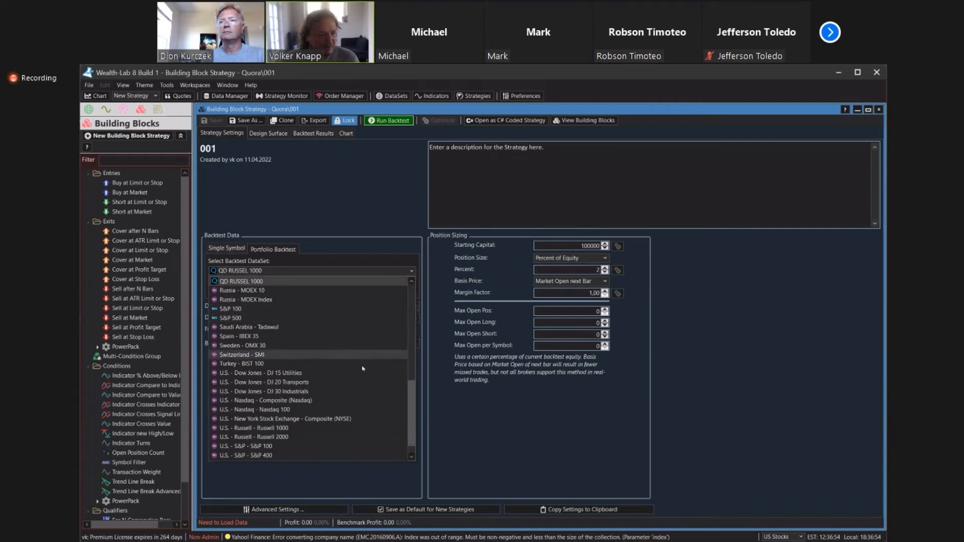
pyautogui.scroll(10, 400, 371)
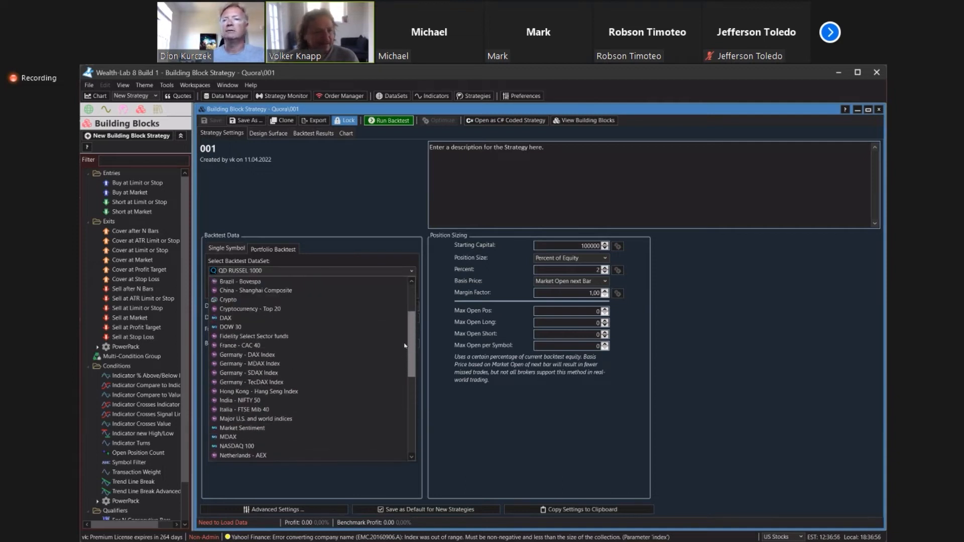
pyautogui.scroll(2, 404, 342)
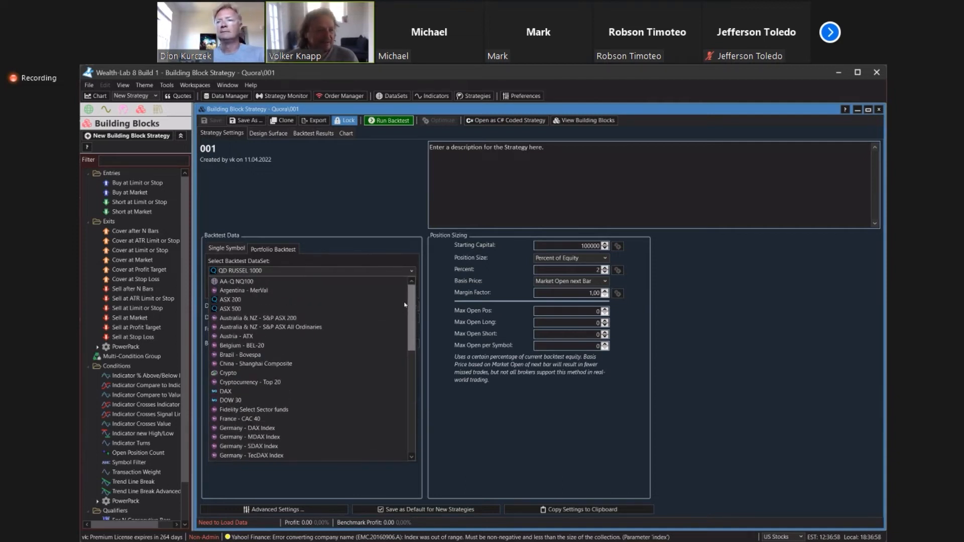
pyautogui.scroll(-4, 405, 305)
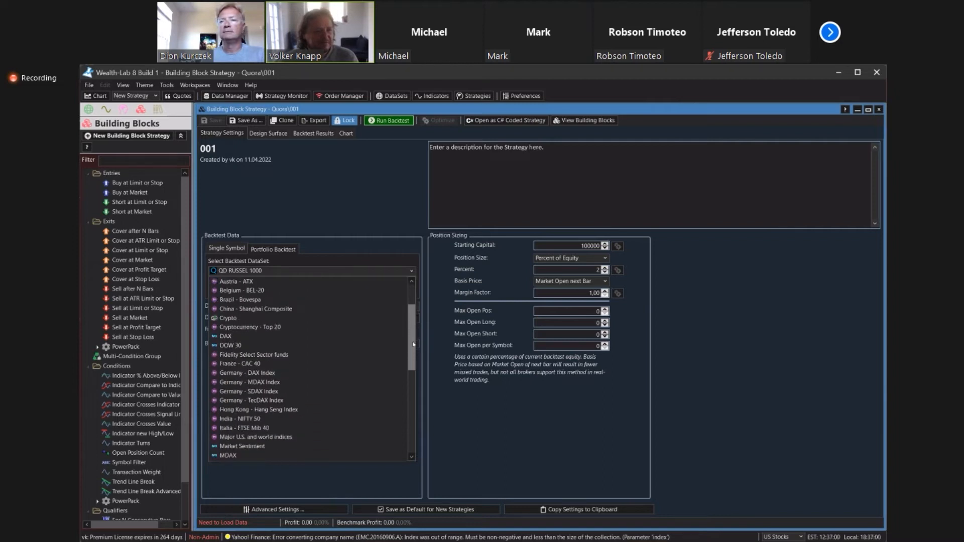
pyautogui.scroll(-3, 416, 359)
pyautogui.click(366, 391)
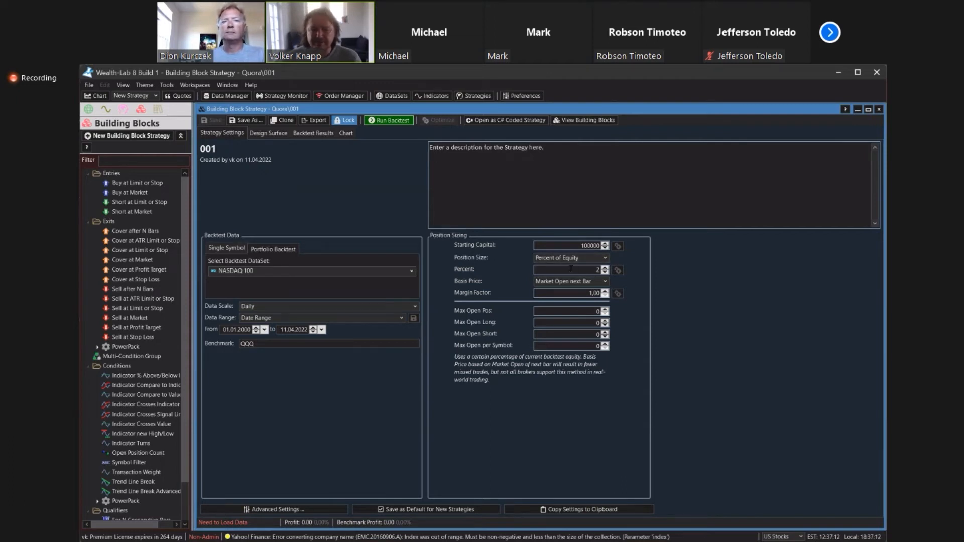
pyautogui.click(604, 282)
pyautogui.click(597, 285)
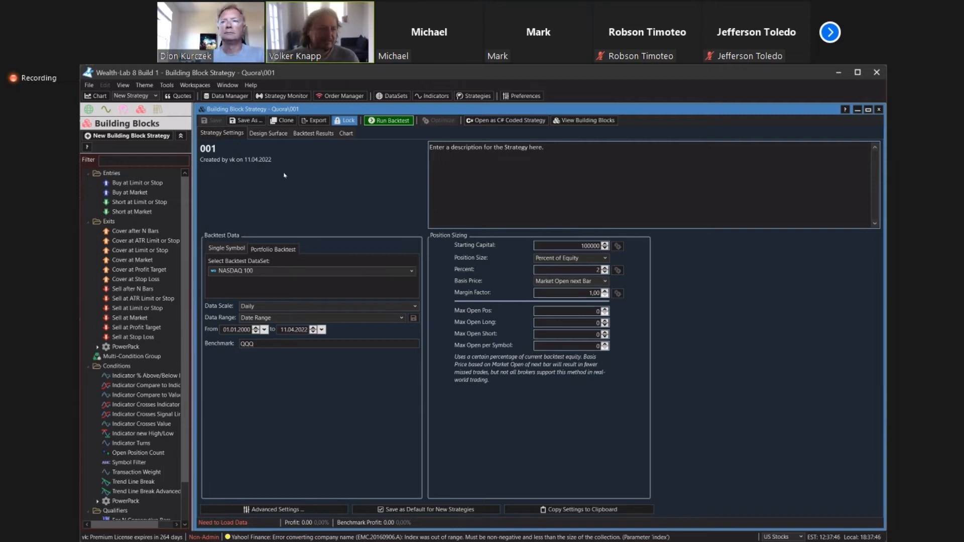
# Review the strategy's building blocks, run the backtest on NASDAQ 100, and open its metrics report.
pyautogui.click(261, 134)
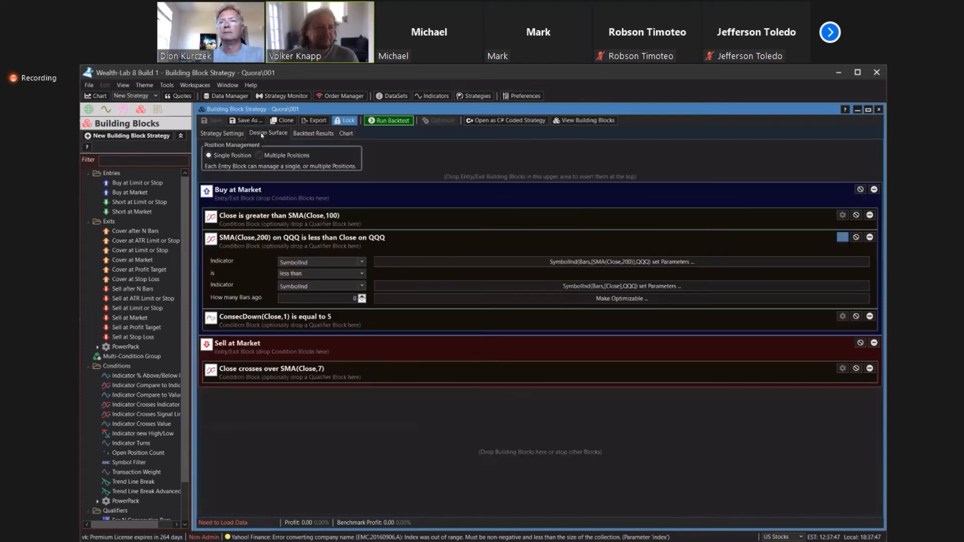
pyautogui.click(384, 121)
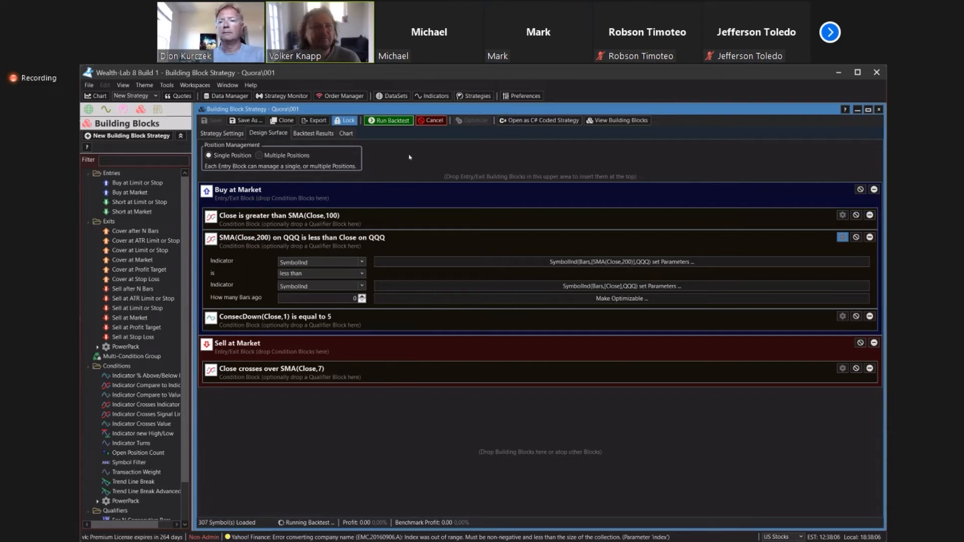
pyautogui.click(311, 133)
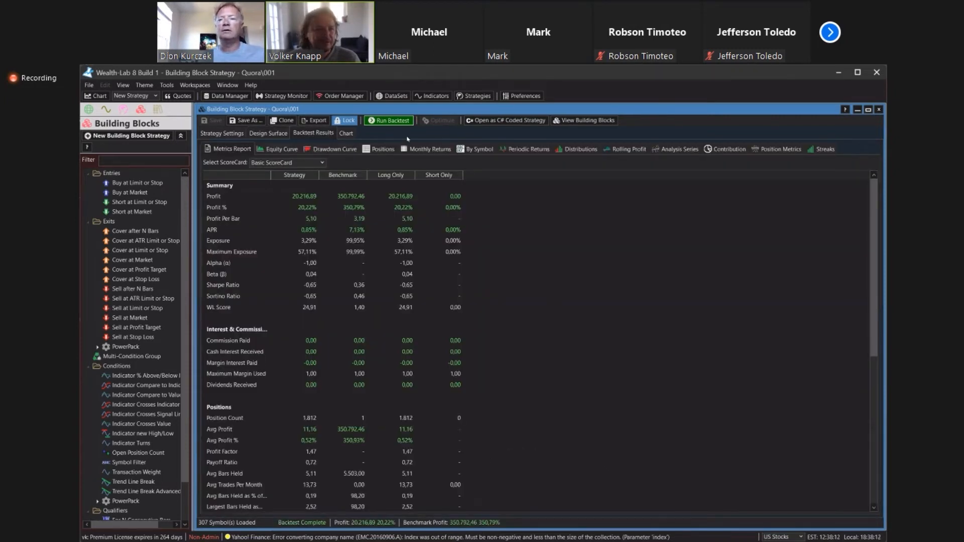
# Examine the equity curve with and without the benchmark, inspect the 2004–2005 period closely, and return to the metrics report.
pyautogui.click(279, 150)
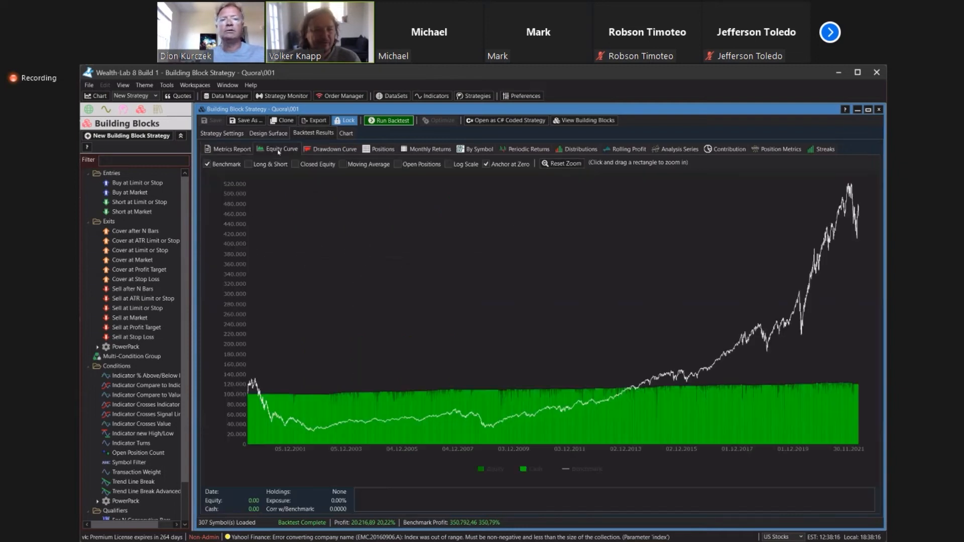
pyautogui.click(223, 166)
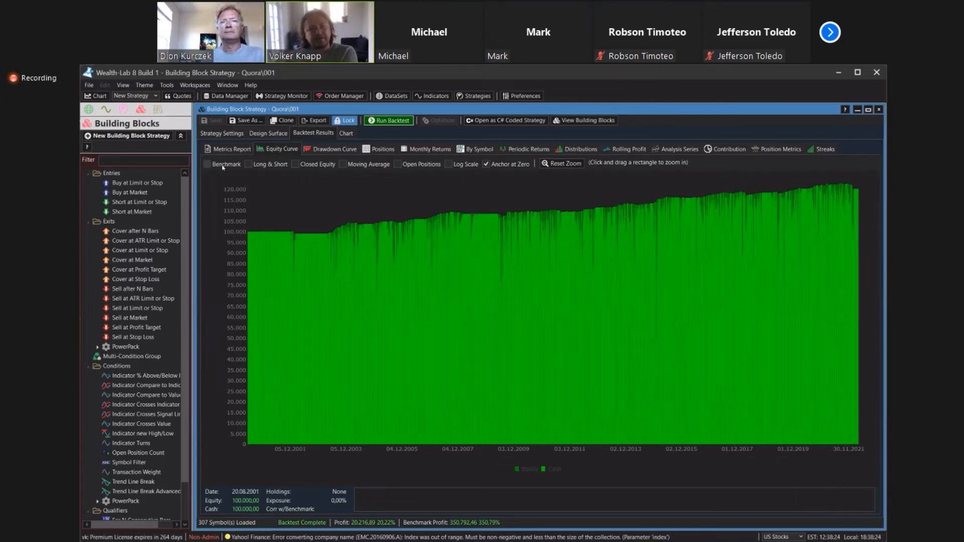
pyautogui.click(223, 166)
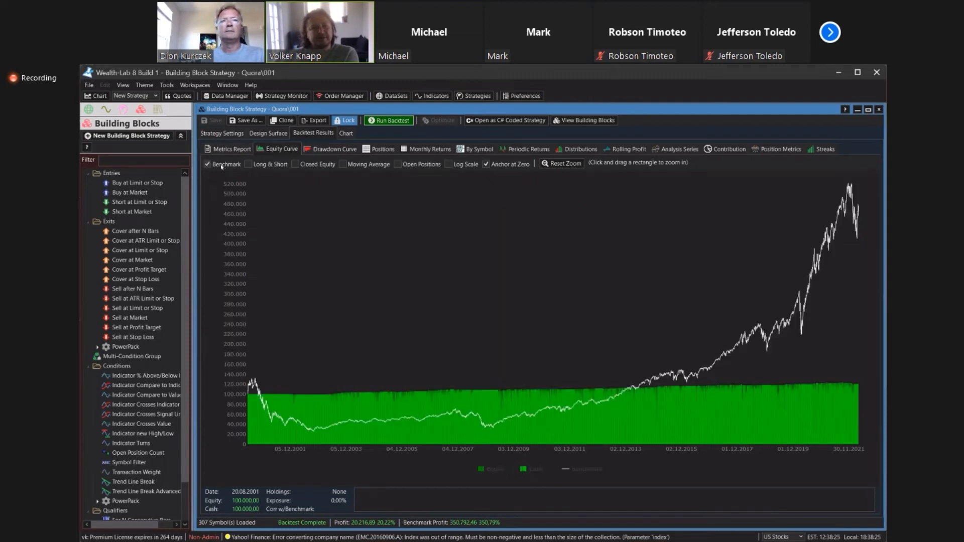
pyautogui.click(223, 166)
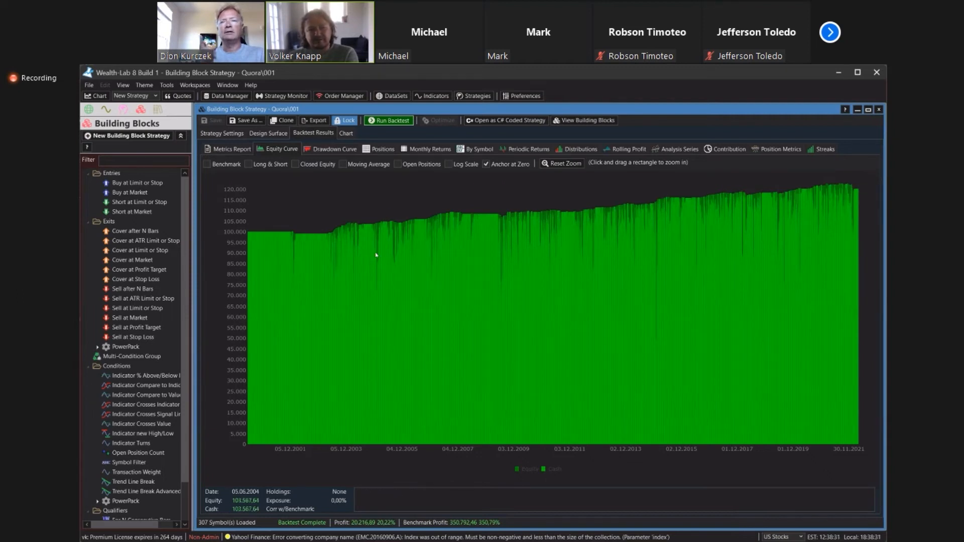
pyautogui.moveTo(357, 208); pyautogui.dragTo(395, 312)
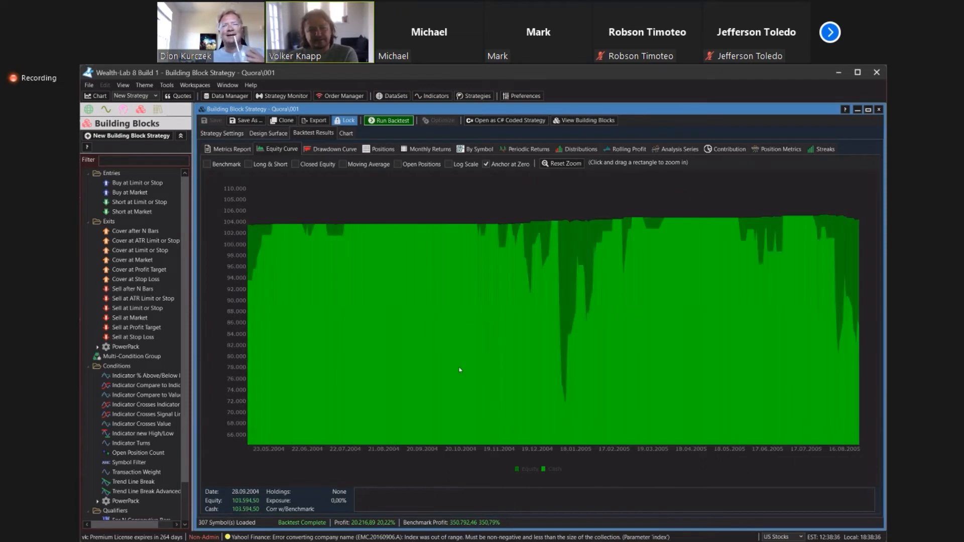
pyautogui.moveTo(571, 383); pyautogui.dragTo(469, 323)
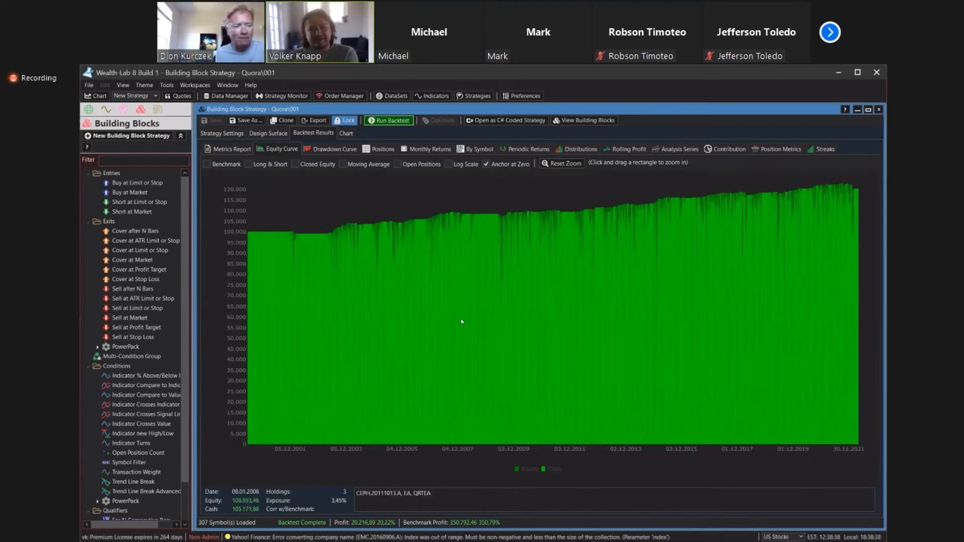
pyautogui.click(229, 149)
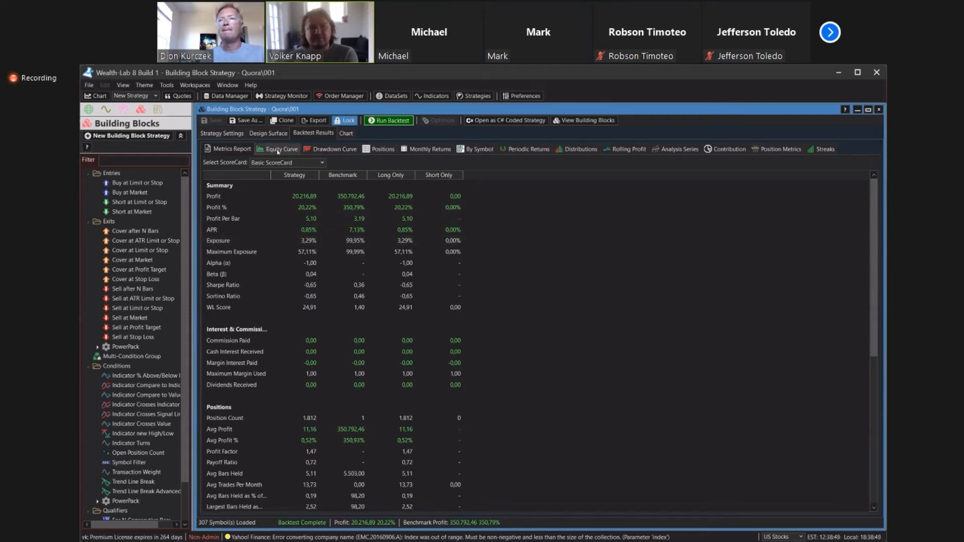
# Set the position size to 10 percent of equity and rerun the backtest.
pyautogui.click(217, 134)
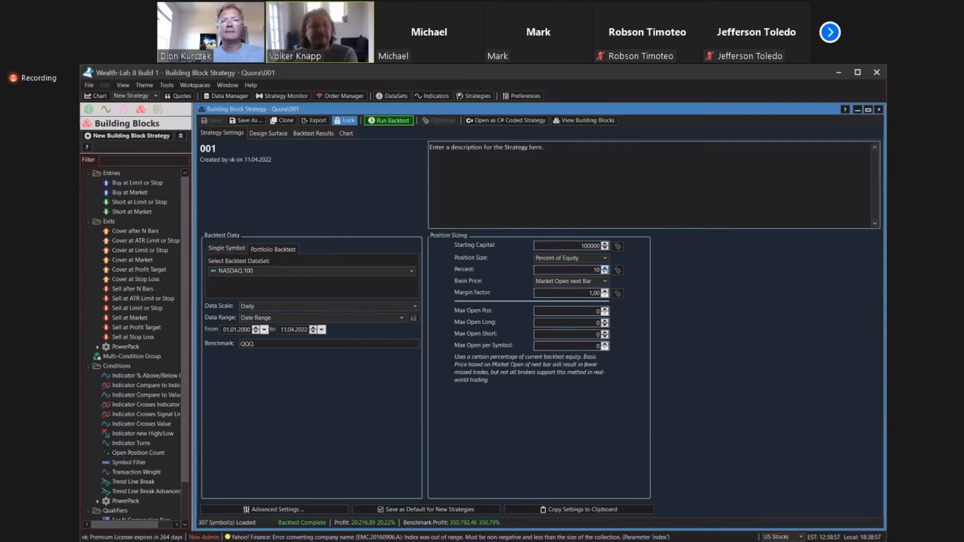
pyautogui.click(389, 121)
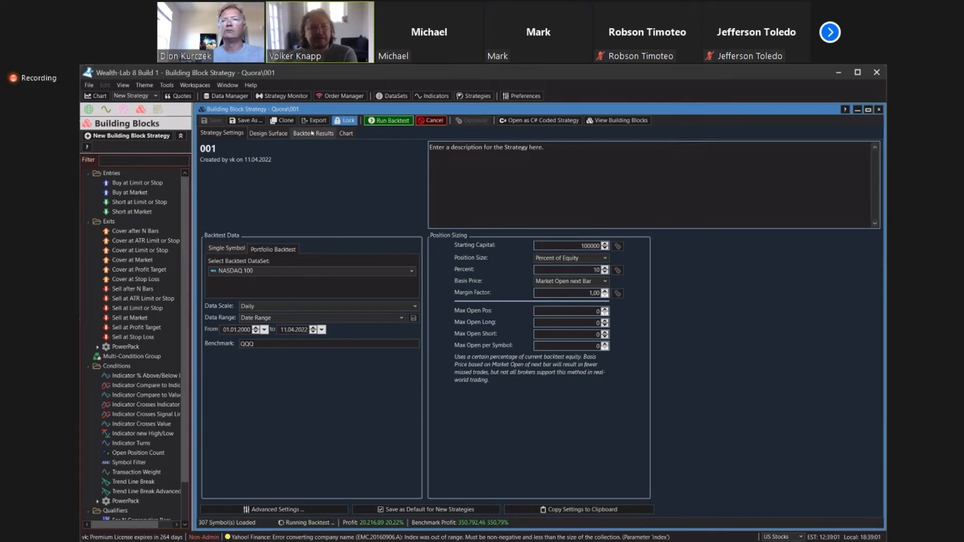
# Review the rerun backtest's equity curve and compare its drawdown curve with the benchmark.
pyautogui.click(312, 134)
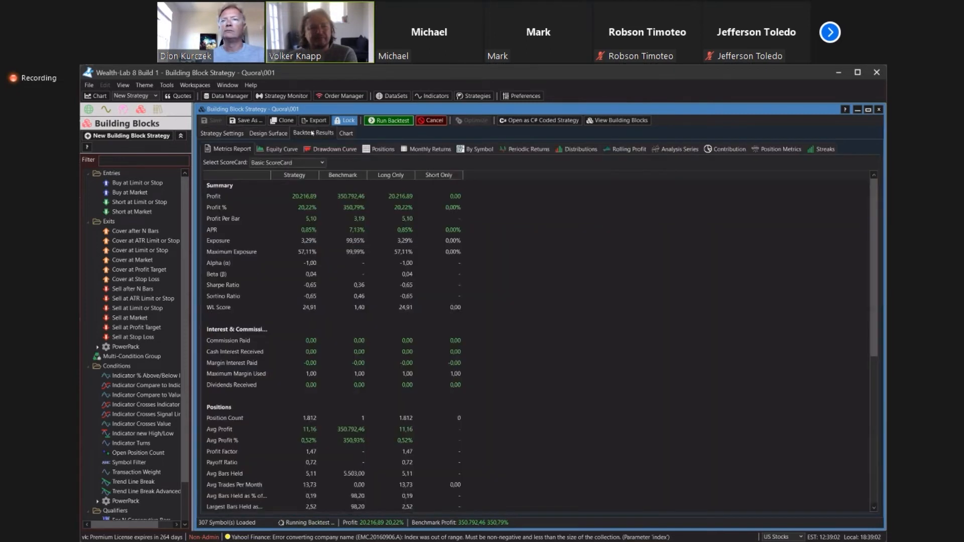
pyautogui.click(275, 149)
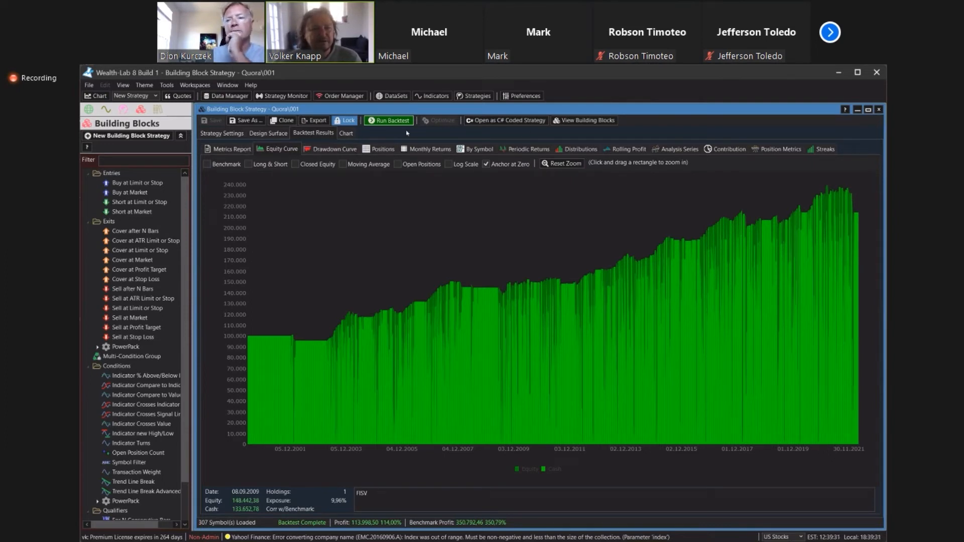
pyautogui.click(335, 149)
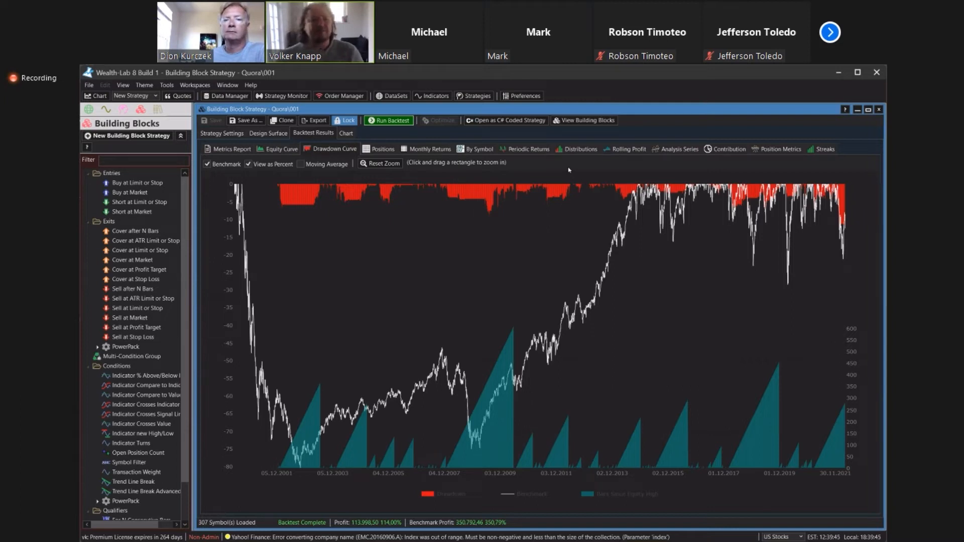
# Look over the strategy's entry and exit blocks and review the backtest's monthly returns.
pyautogui.click(270, 134)
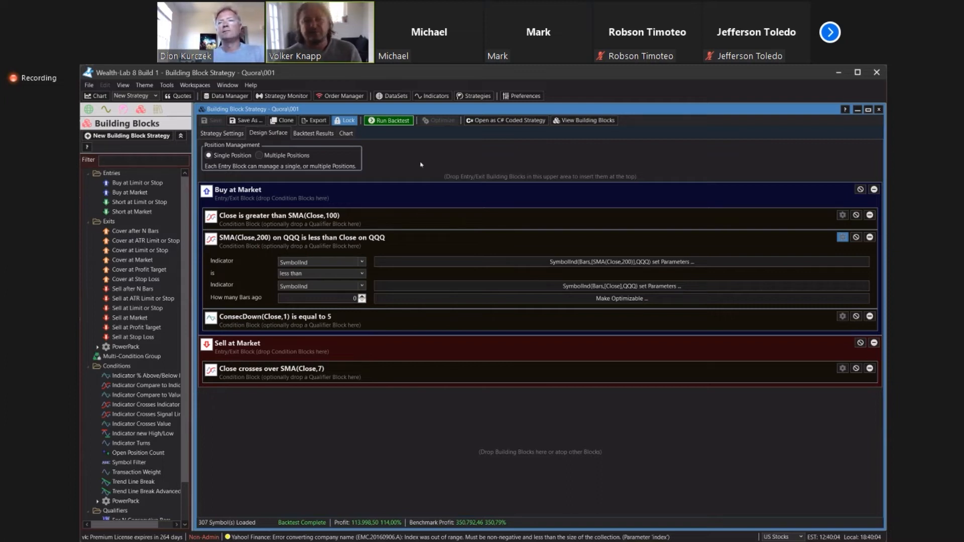
pyautogui.click(311, 134)
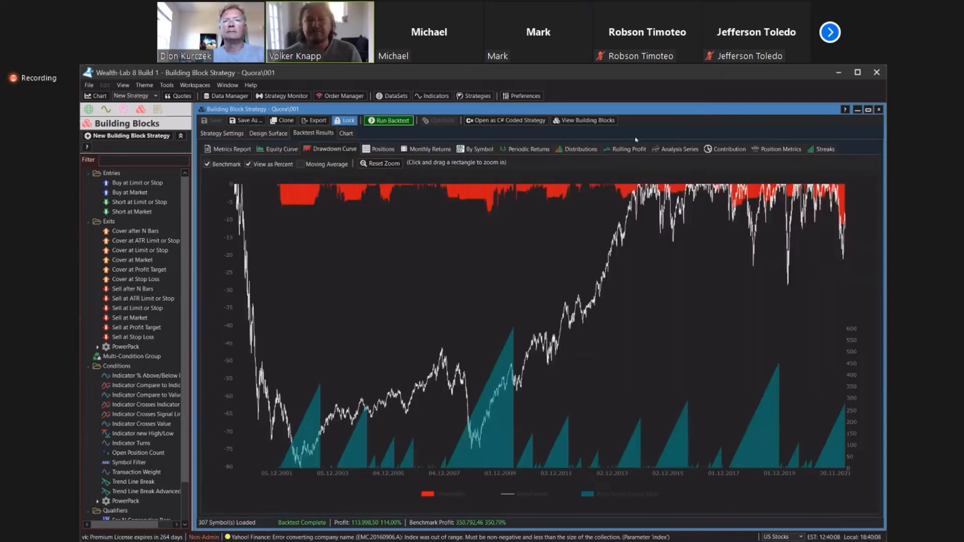
pyautogui.click(423, 150)
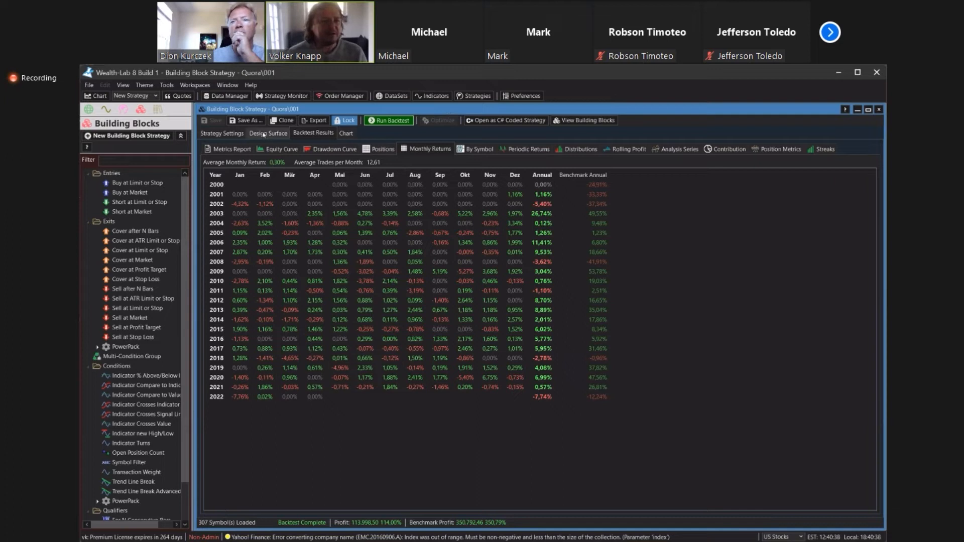
# Check the strategy settings and view the indicator choices for the QQQ SMA condition in the Buy at Market block.
pyautogui.click(261, 133)
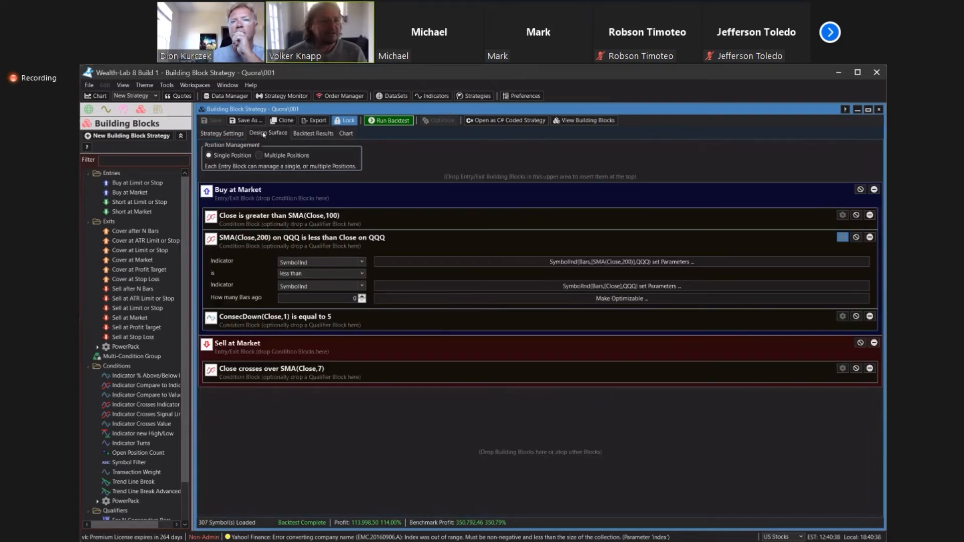
pyautogui.click(224, 134)
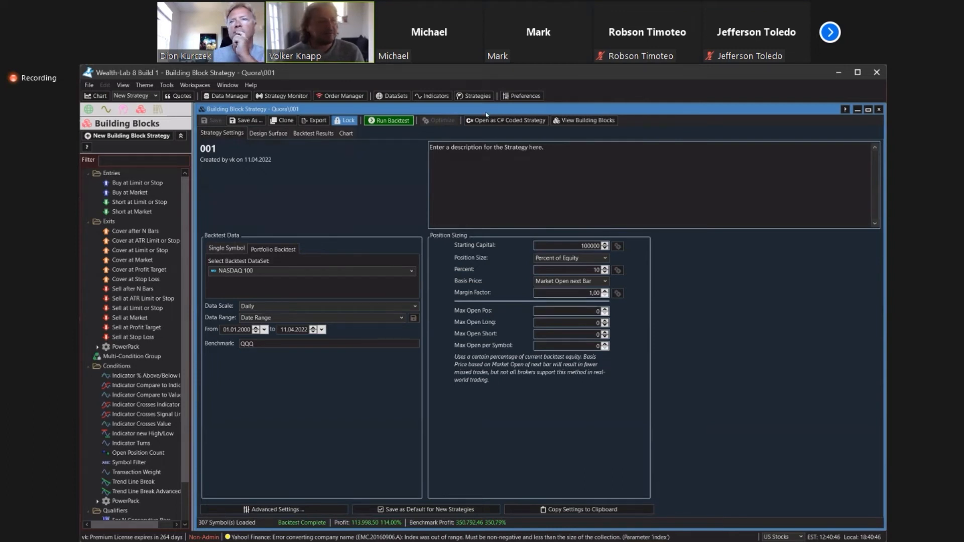
pyautogui.click(272, 134)
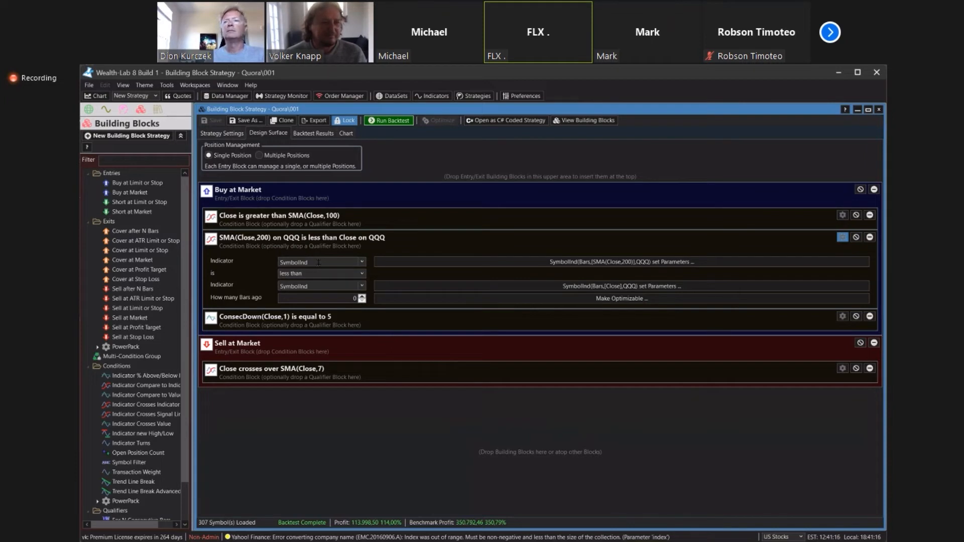
pyautogui.click(361, 263)
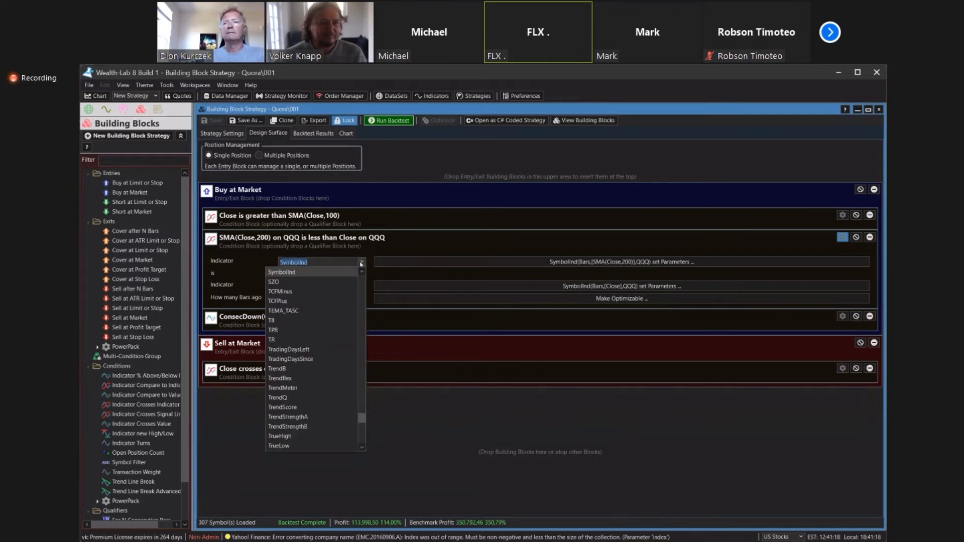
pyautogui.click(361, 262)
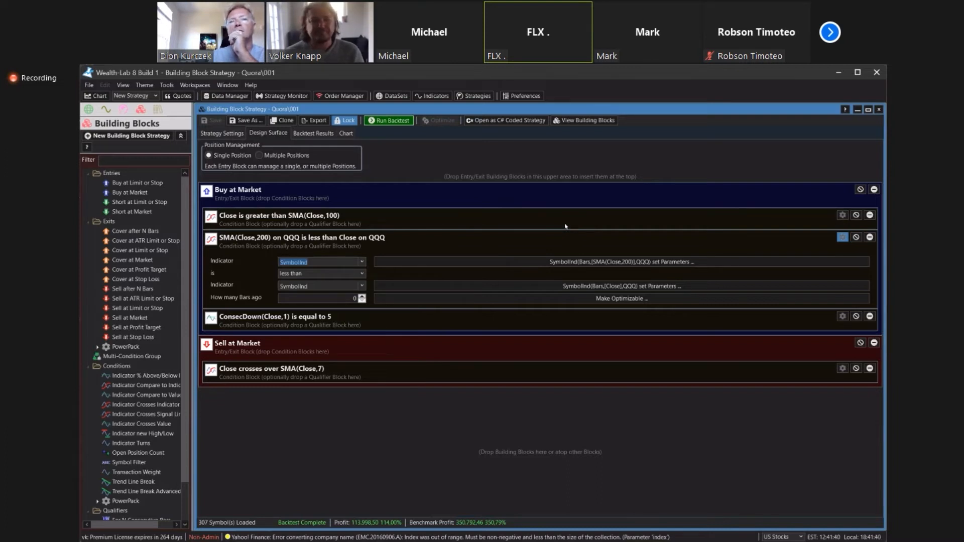
pyautogui.click(499, 112)
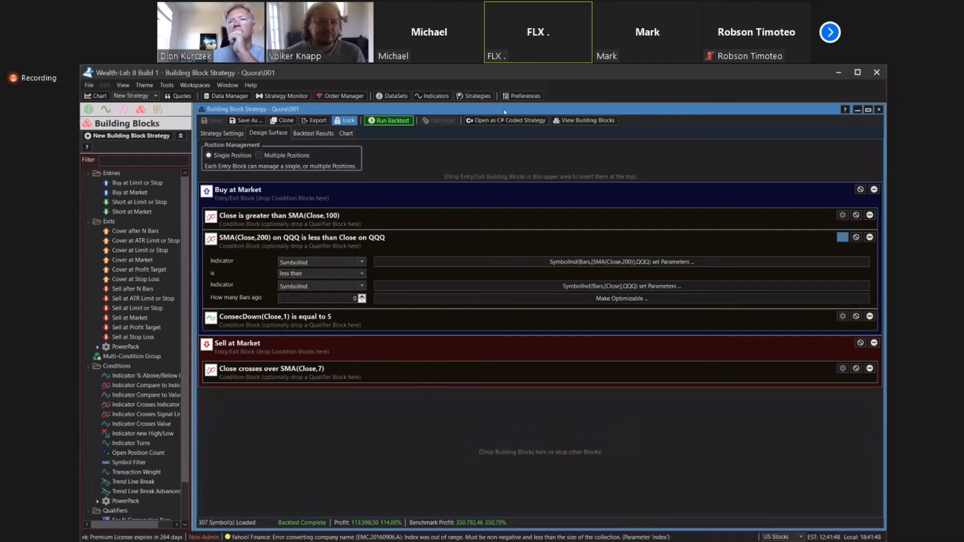
pyautogui.click(306, 133)
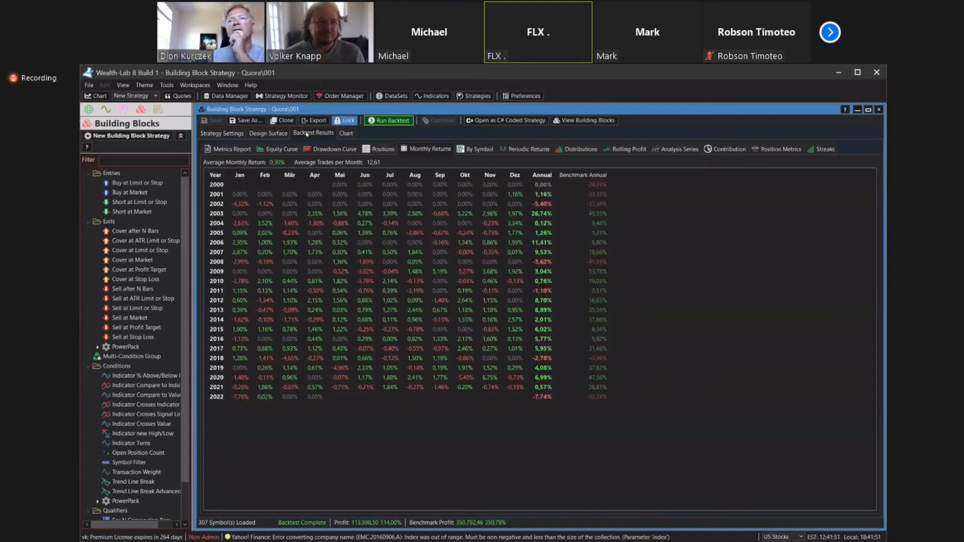
pyautogui.click(270, 134)
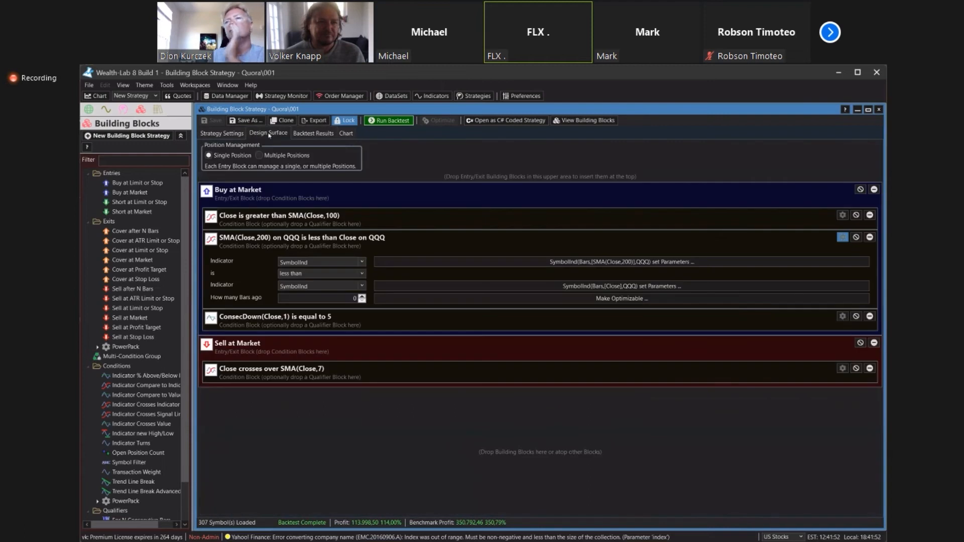
# Set the position size to Advanced Pos Sizer and browse the available sizers, keeping Control Drawdown.
pyautogui.click(223, 135)
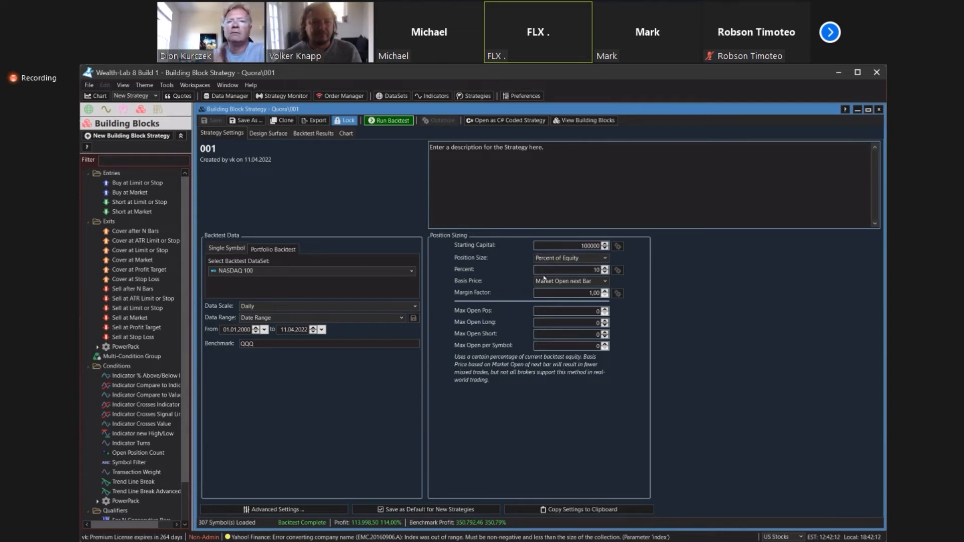
pyautogui.click(604, 258)
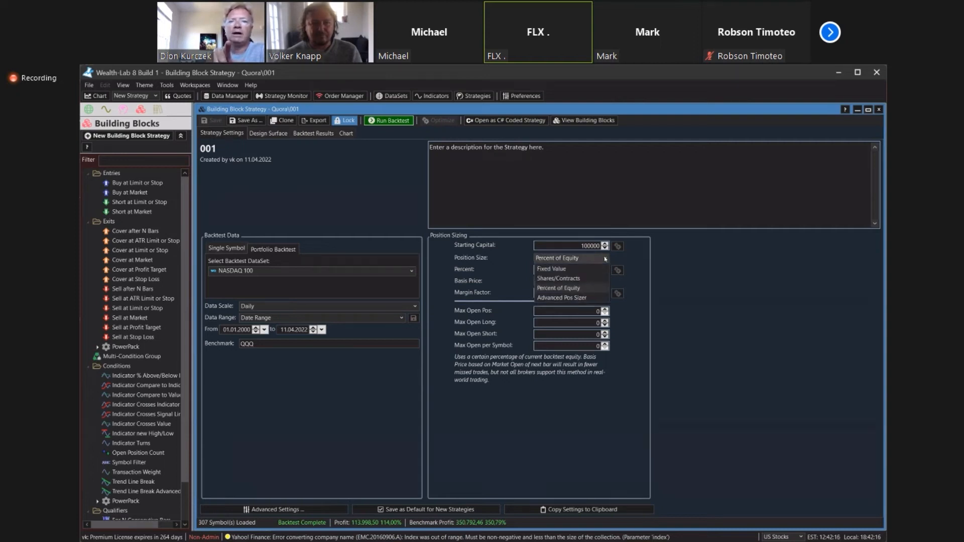
pyautogui.click(585, 298)
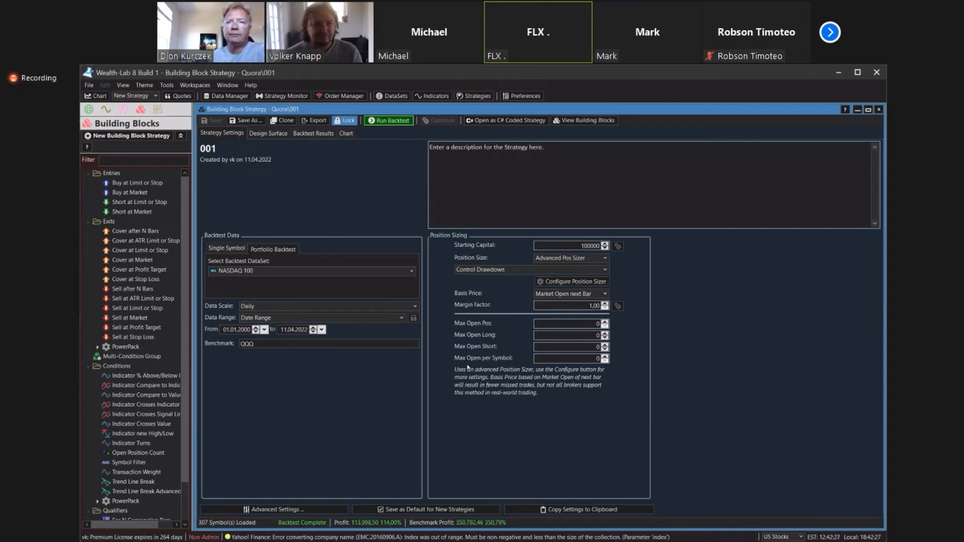
pyautogui.click(552, 270)
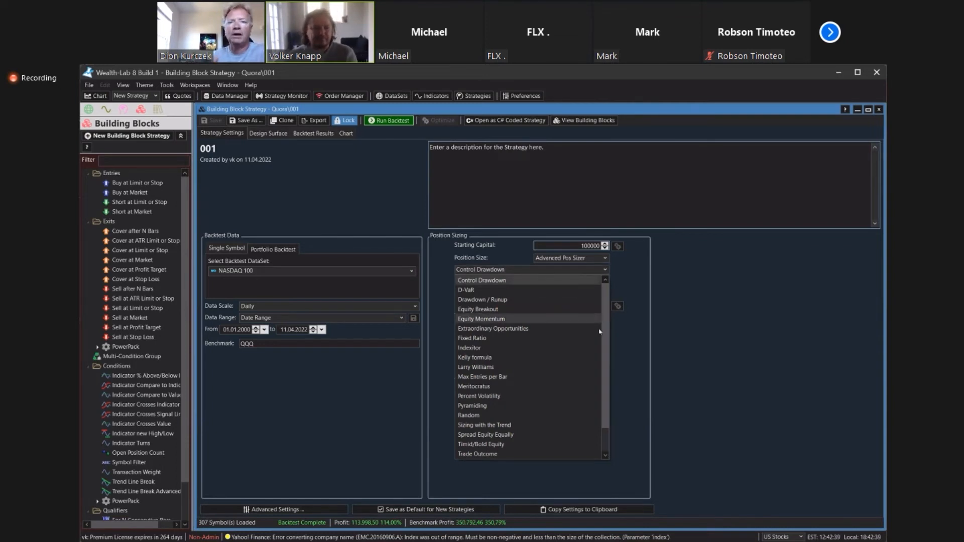
pyautogui.scroll(-1, 599, 331)
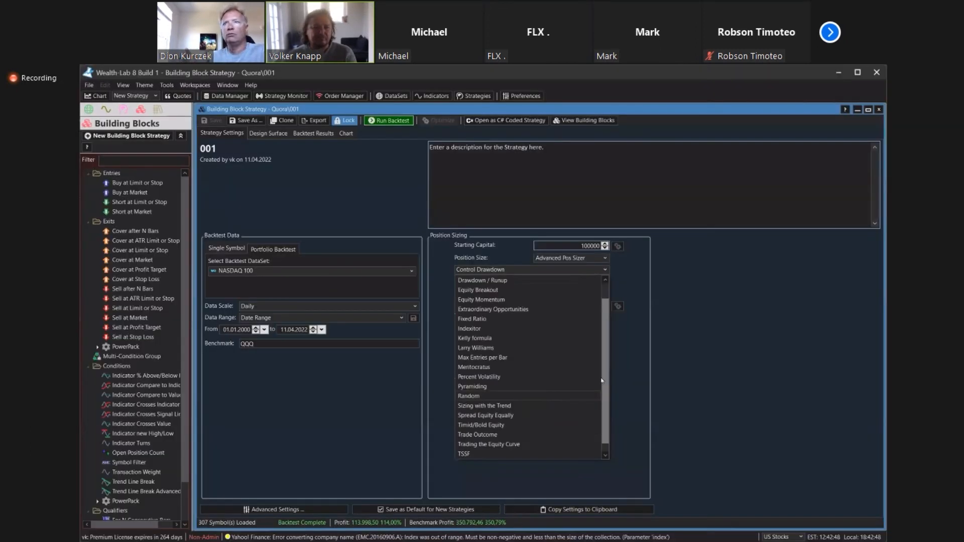
pyautogui.moveTo(602, 396); pyautogui.dragTo(603, 354)
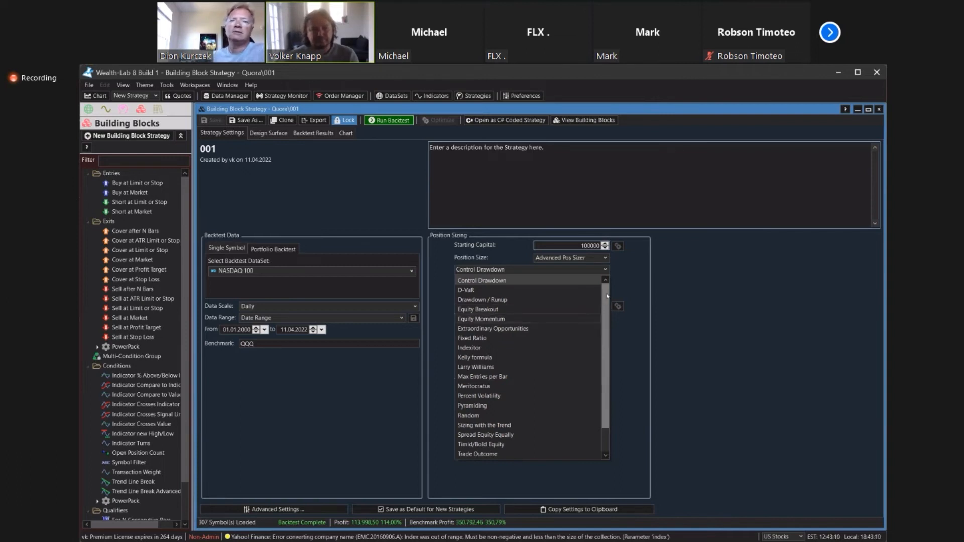
pyautogui.scroll(-1, 605, 303)
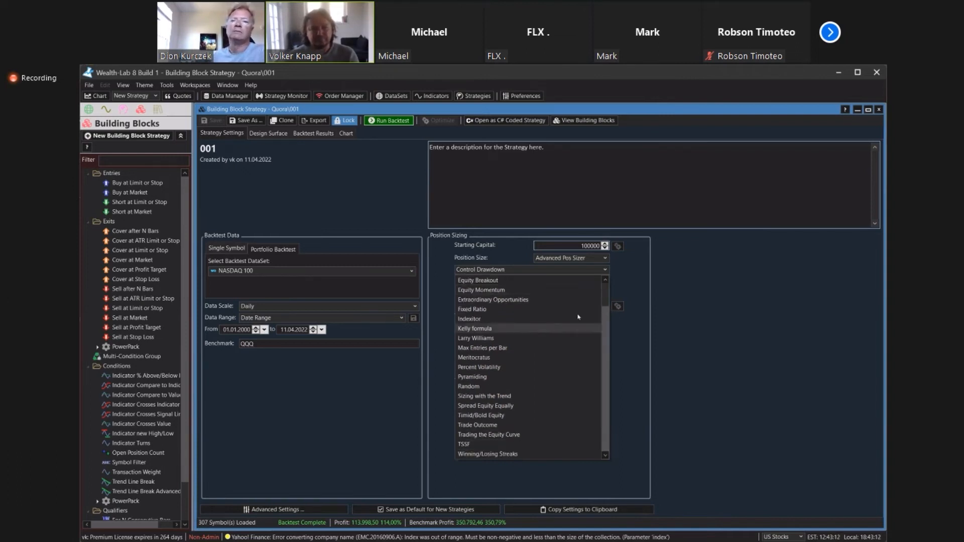
pyautogui.click(621, 273)
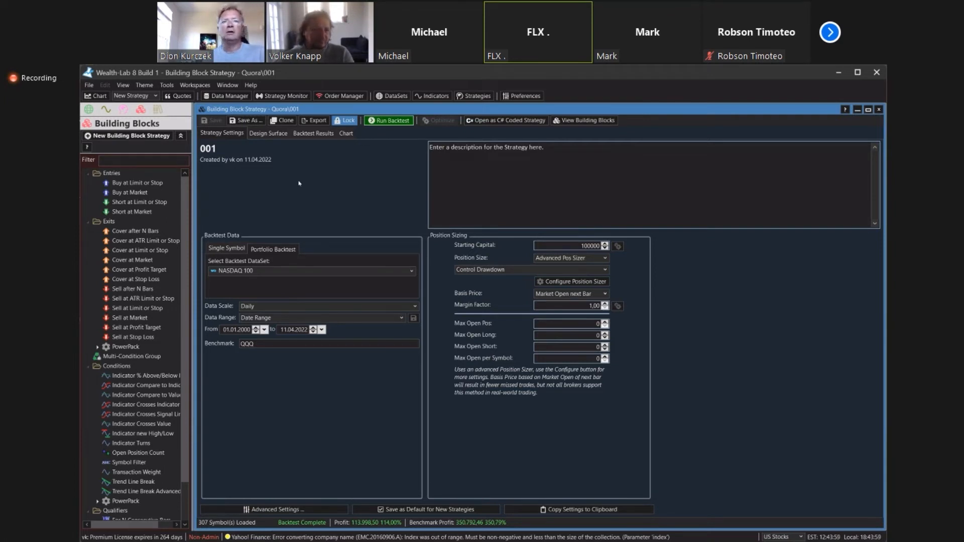
# Change the portfolio backtest dataset to ASX 200 and run the backtest.
pyautogui.click(269, 134)
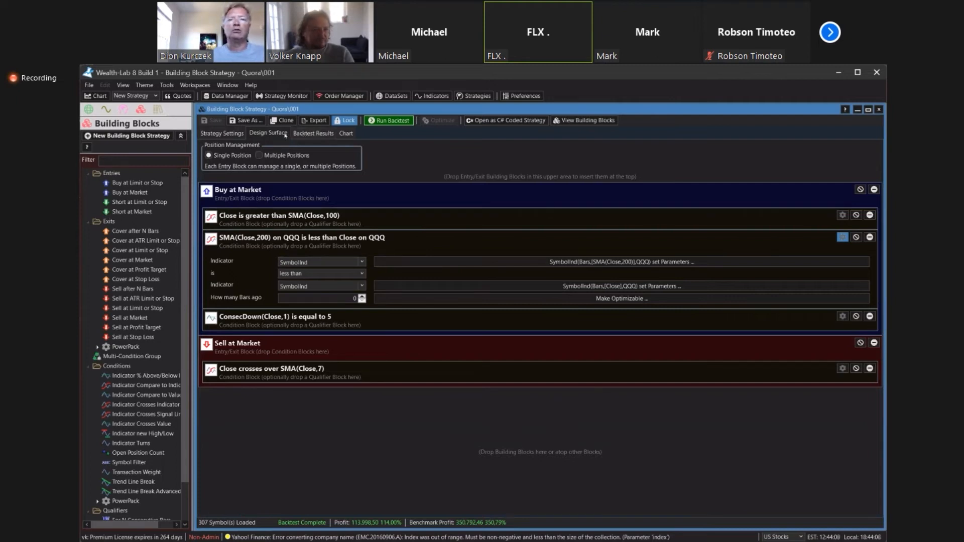
pyautogui.click(221, 134)
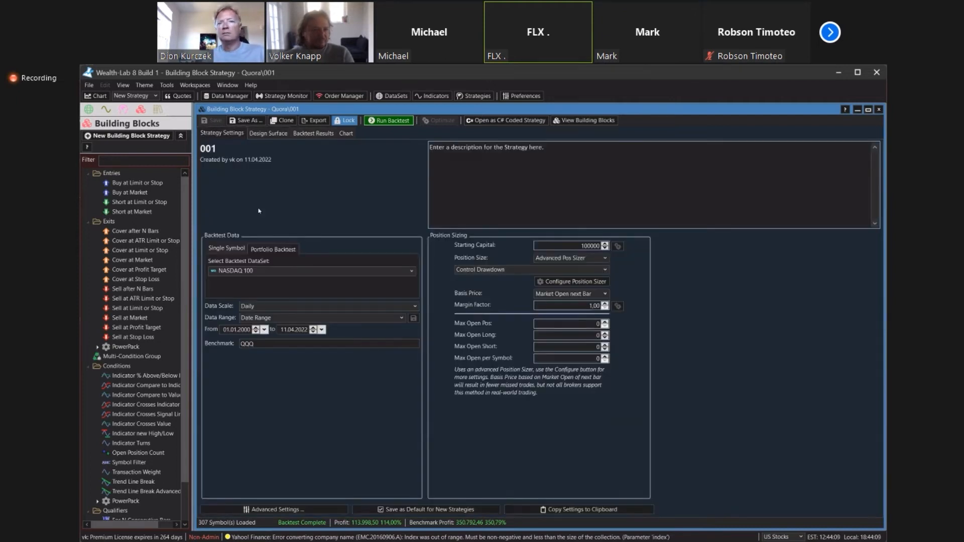
pyautogui.click(322, 273)
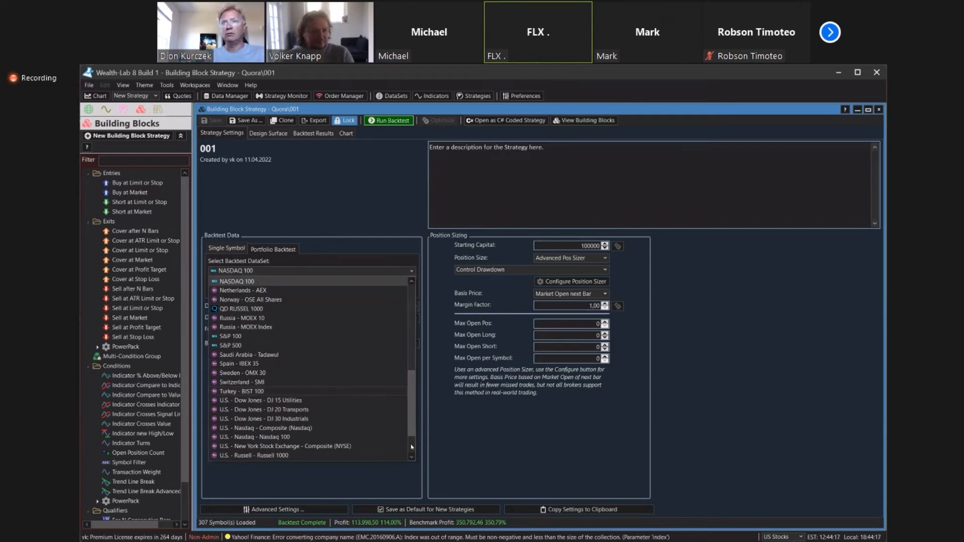
pyautogui.scroll(-2, 411, 447)
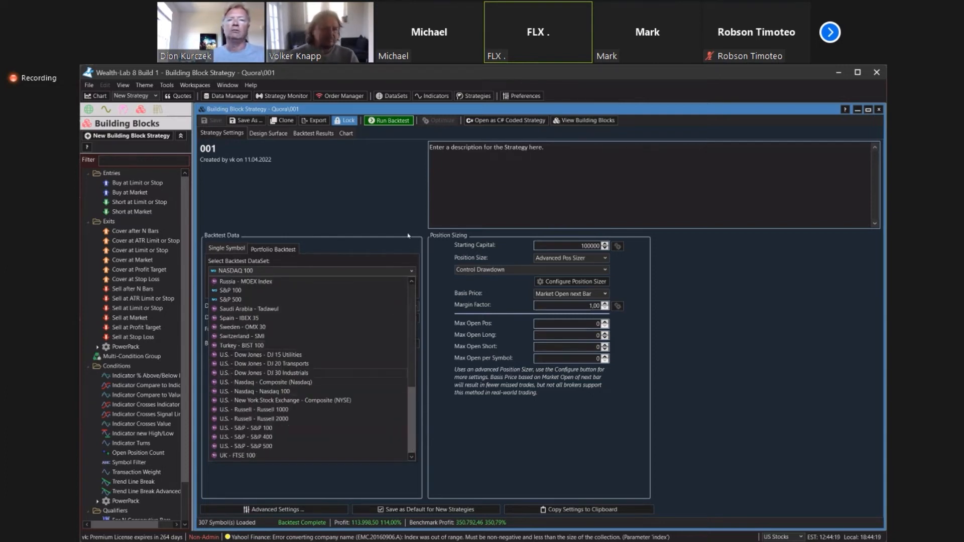
pyautogui.scroll(7, 411, 291)
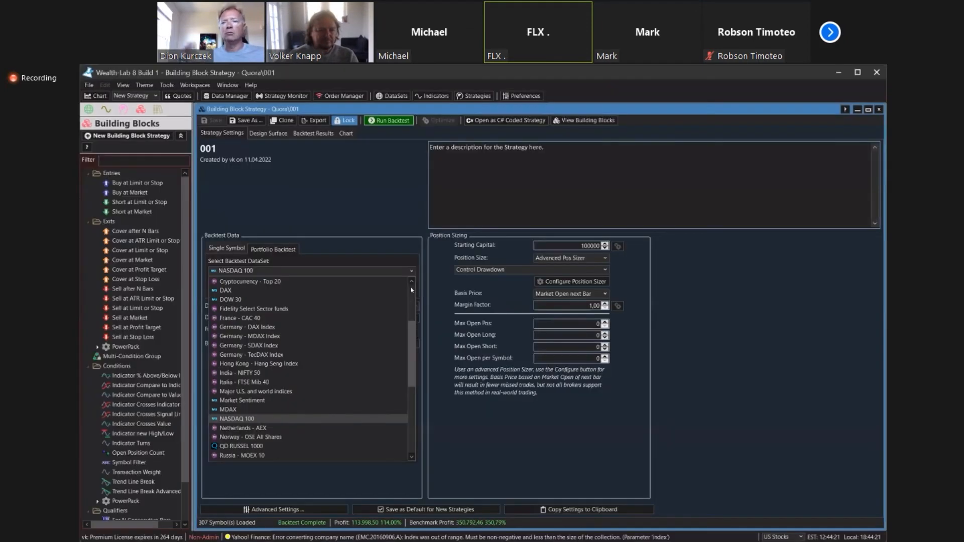
pyautogui.scroll(4, 412, 290)
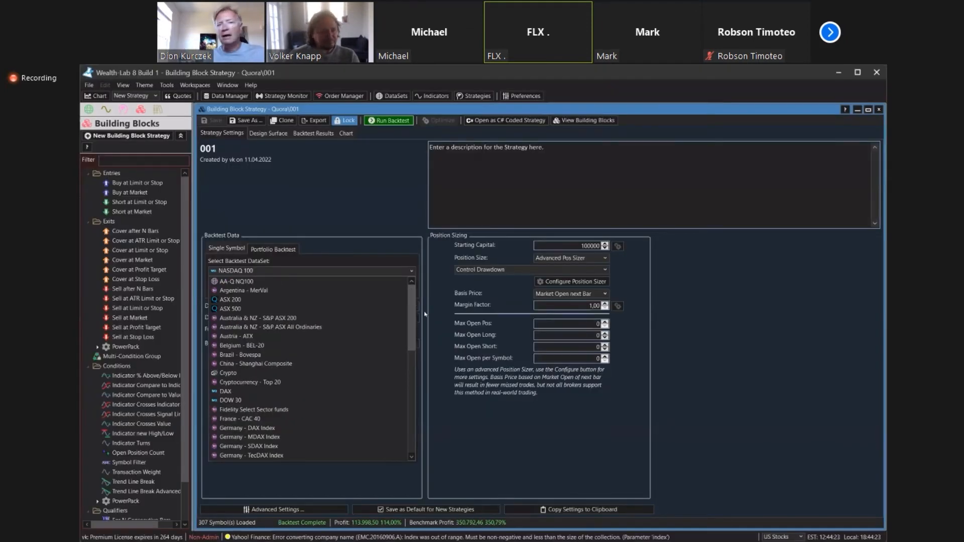
pyautogui.click(251, 300)
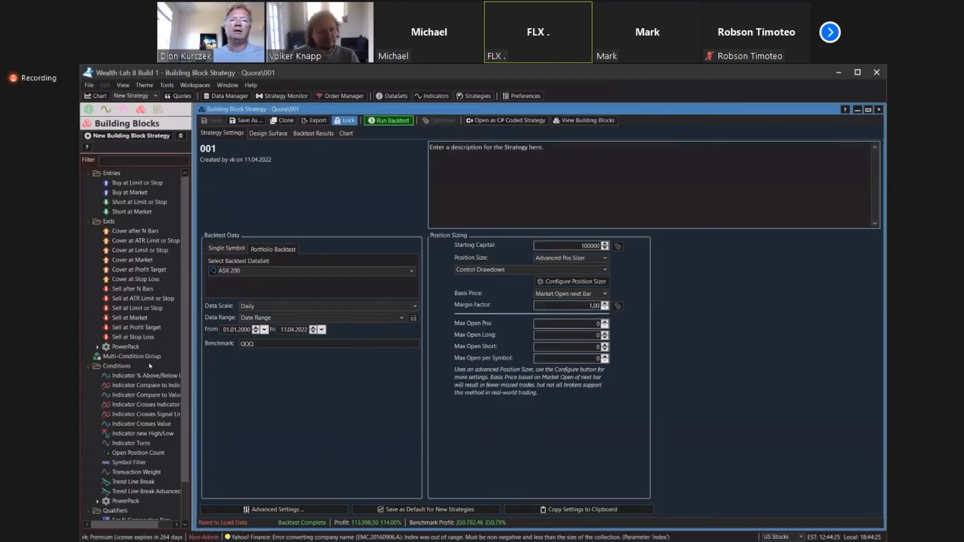
pyautogui.click(394, 121)
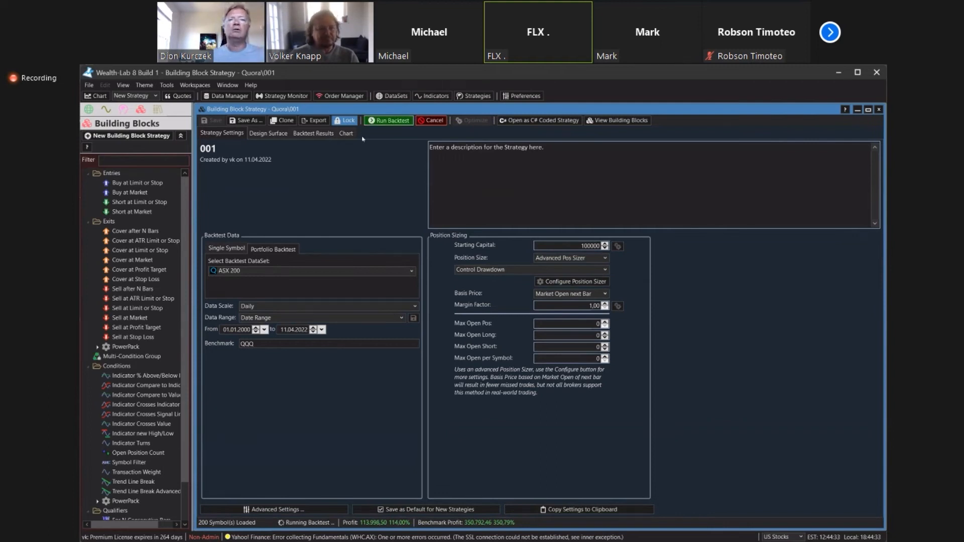
# Review the ASX 200 backtest's equity curve and winning/losing streaks, and return to the strategy settings.
pyautogui.click(308, 134)
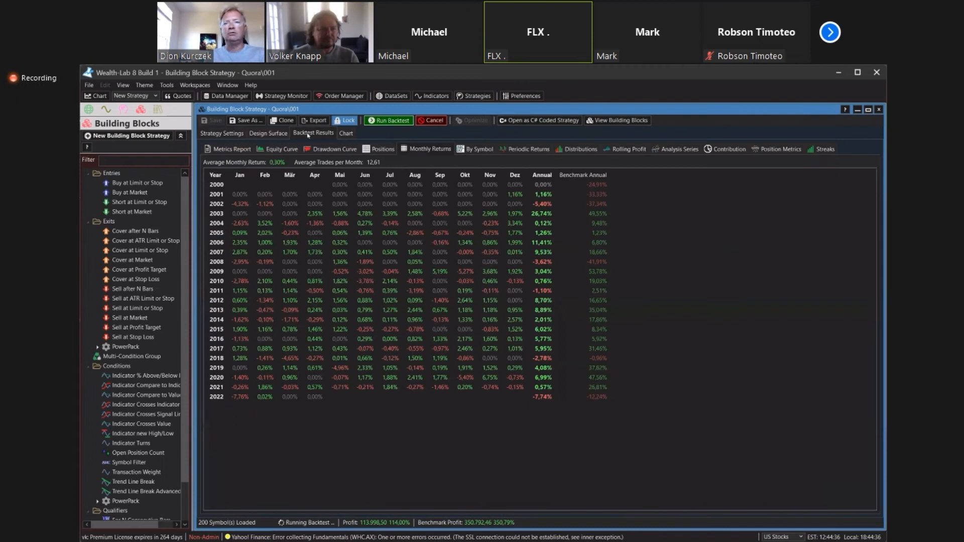
pyautogui.click(280, 149)
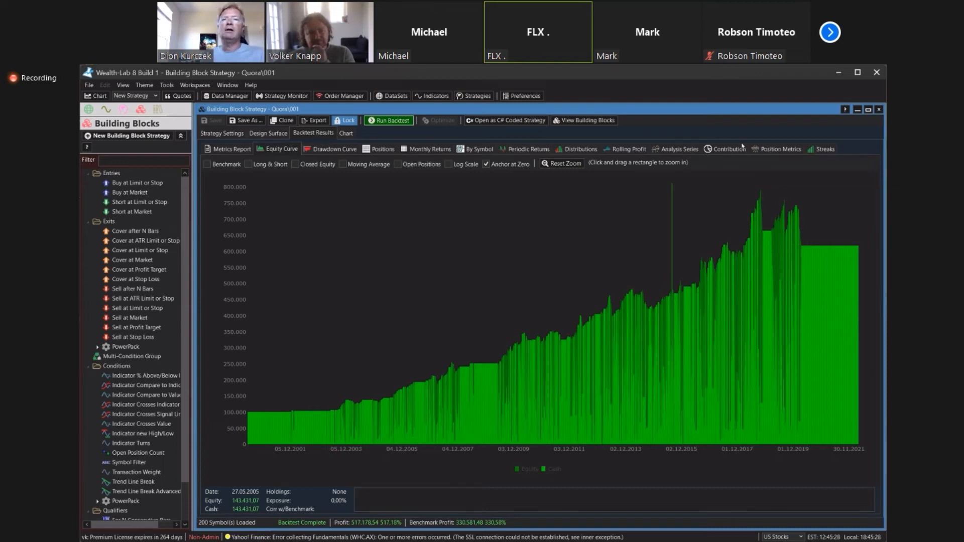
pyautogui.click(823, 150)
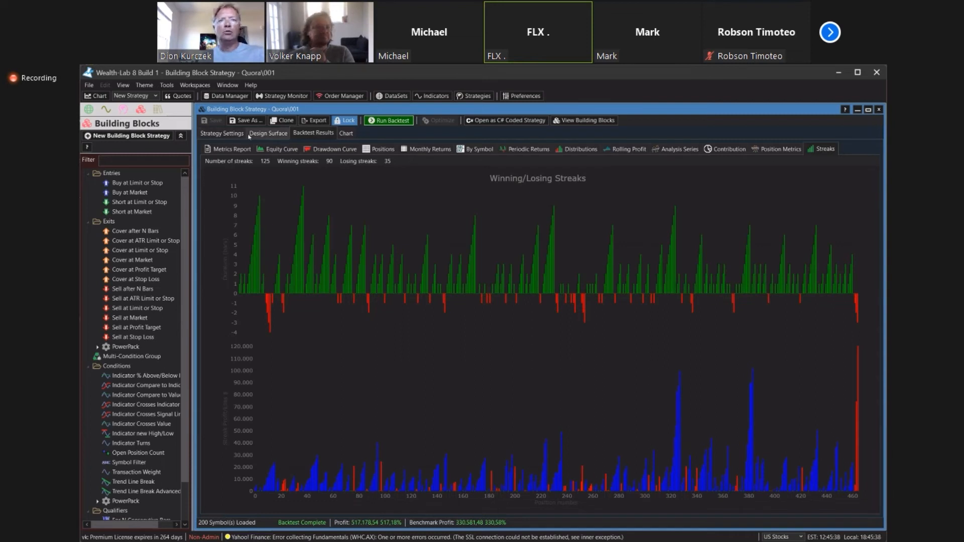
pyautogui.click(221, 133)
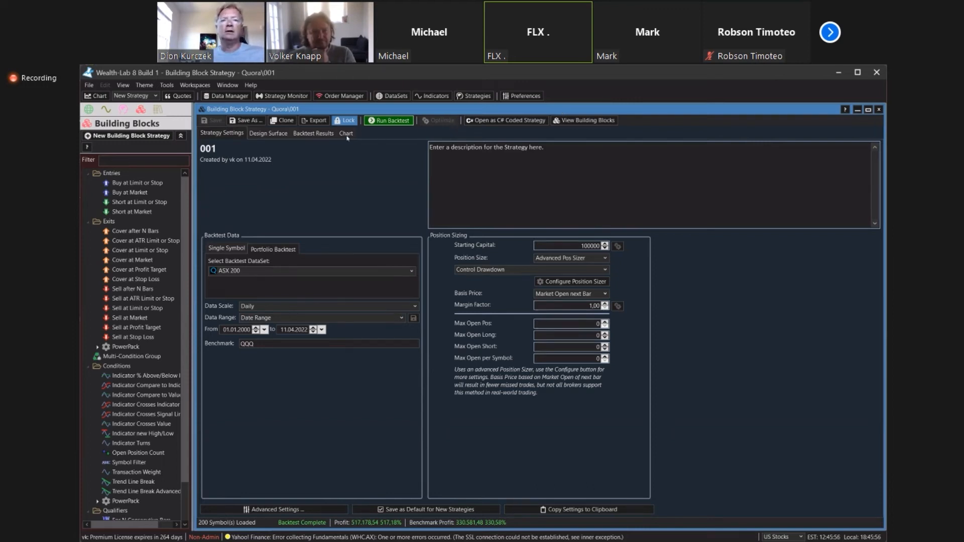
# Show the backtest's Analysis Series and set its analysis indicator to RSI.
pyautogui.click(320, 134)
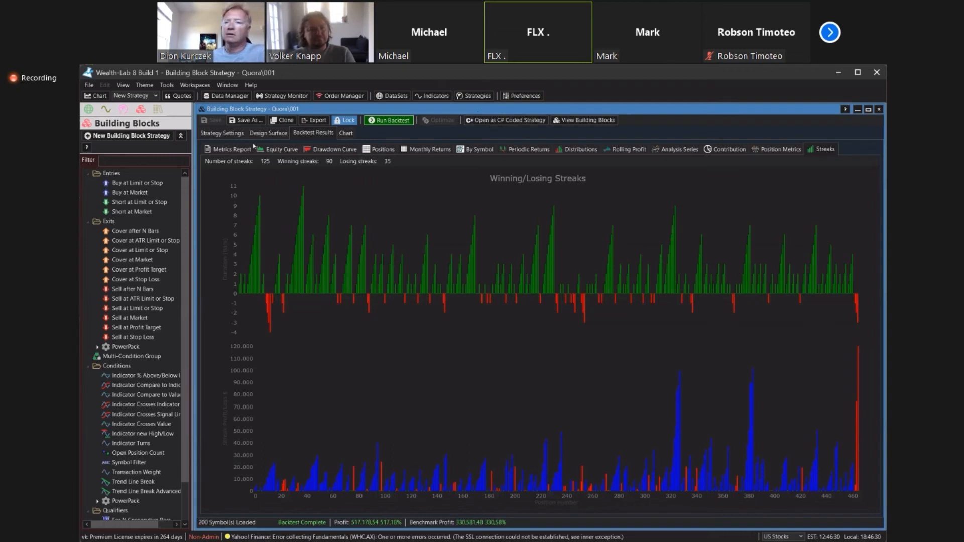
pyautogui.click(673, 149)
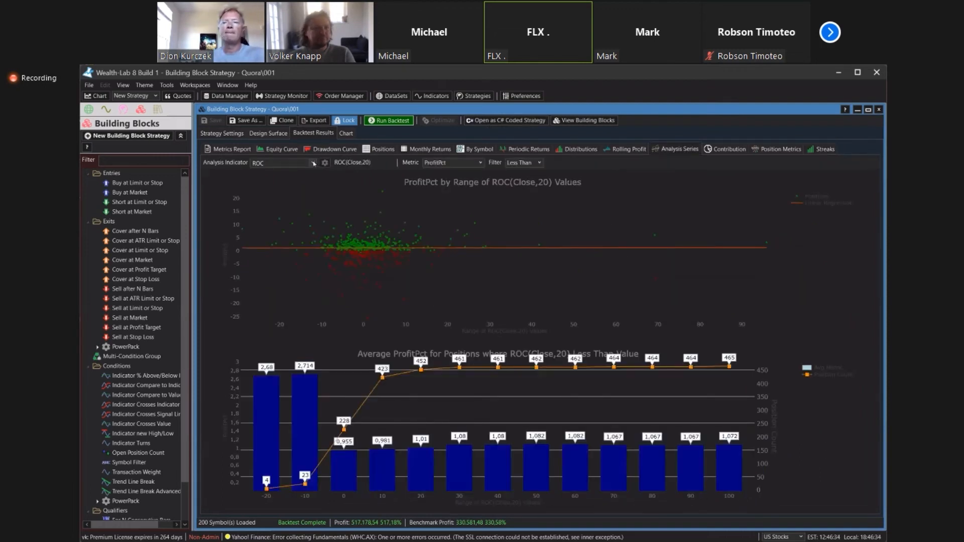
pyautogui.click(312, 163)
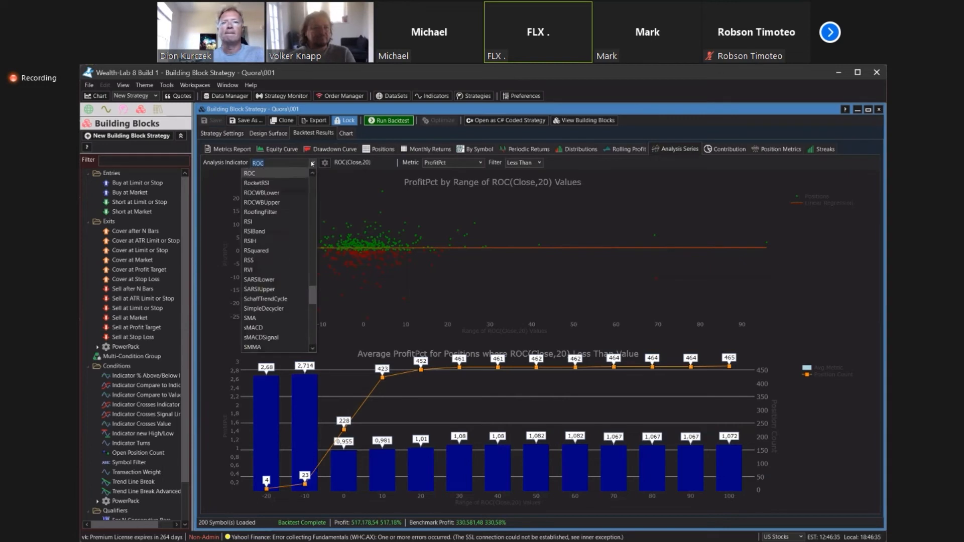
pyautogui.click(250, 221)
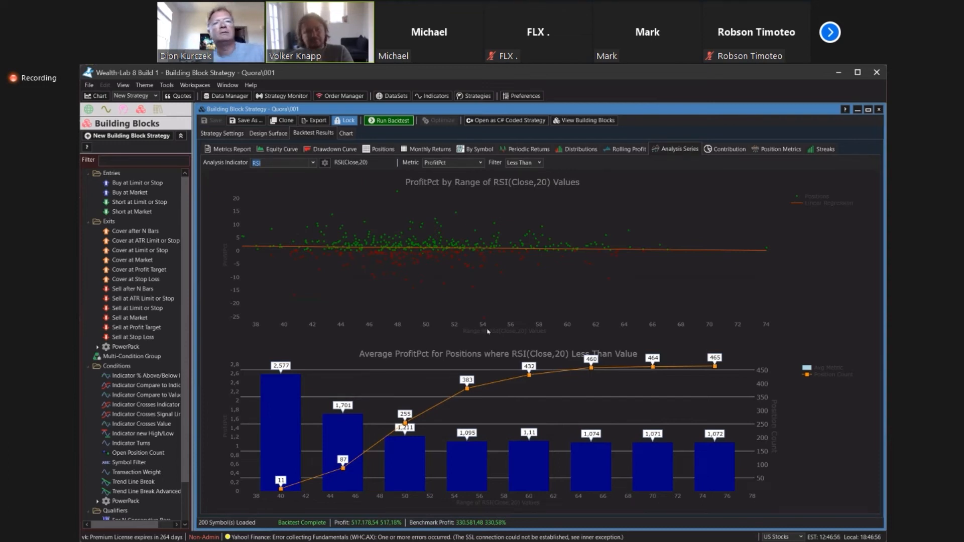
# Set the RSI analysis indicator's period to 14, keeping Close as its source.
pyautogui.click(325, 162)
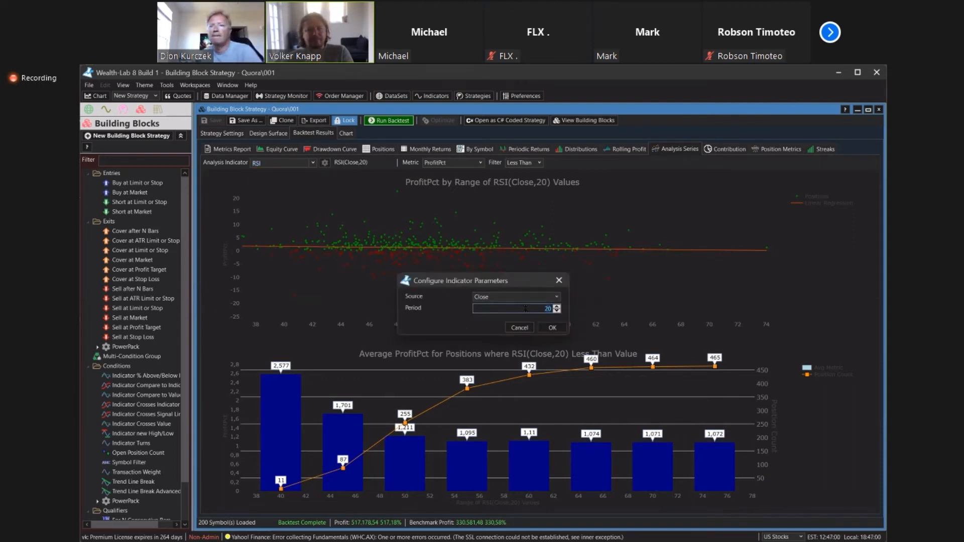
pyautogui.write('14')
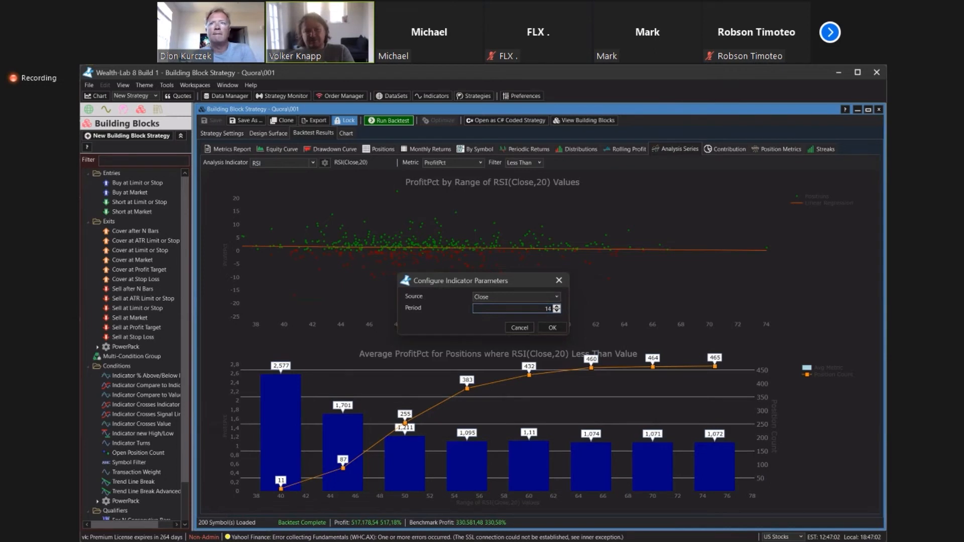
pyautogui.press('Return')
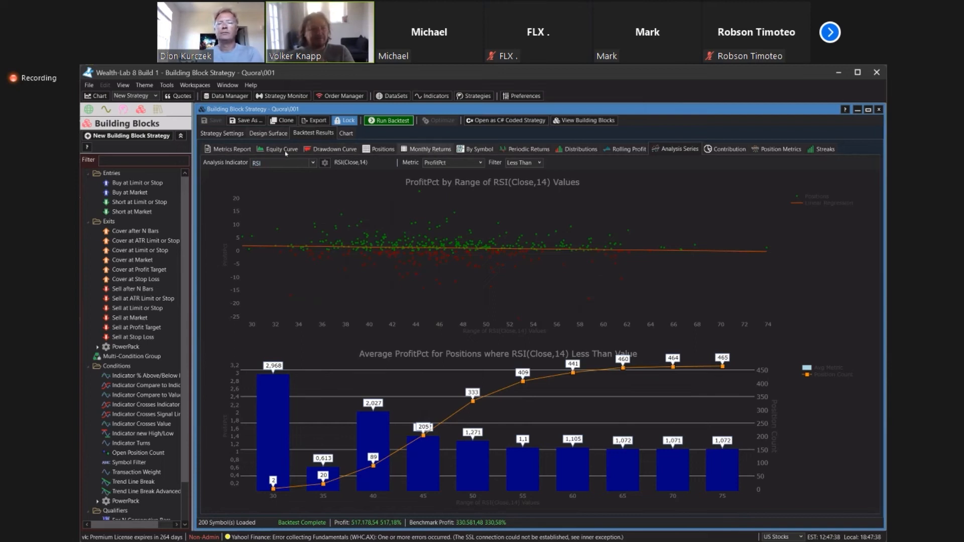
# Review the backtest's metrics report and equity curve, and list the positions with open positions at the top.
pyautogui.click(230, 149)
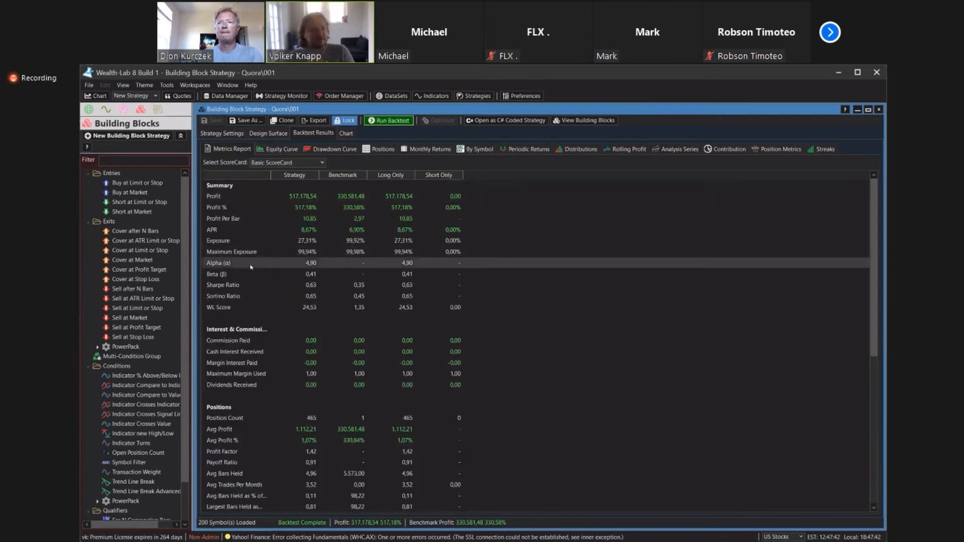
pyautogui.click(386, 151)
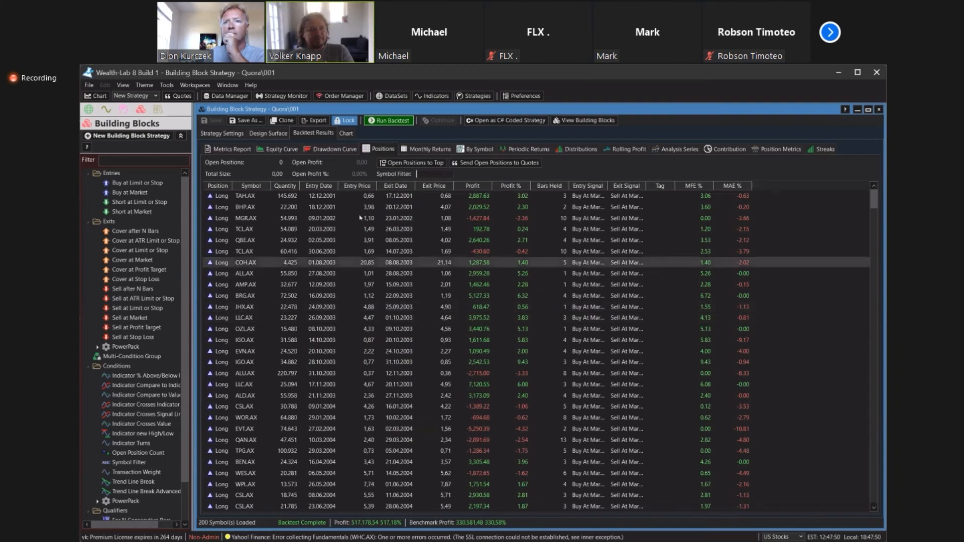
pyautogui.click(423, 163)
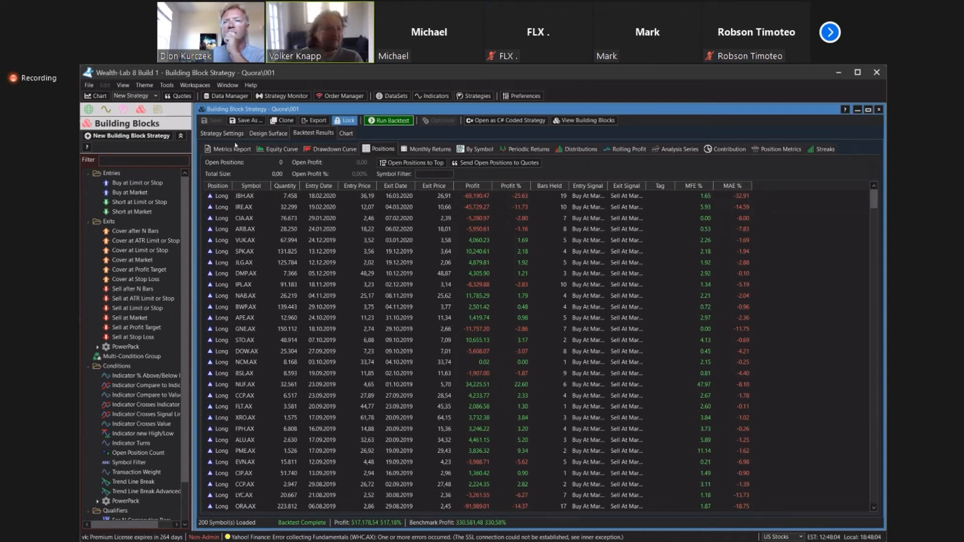
pyautogui.click(278, 149)
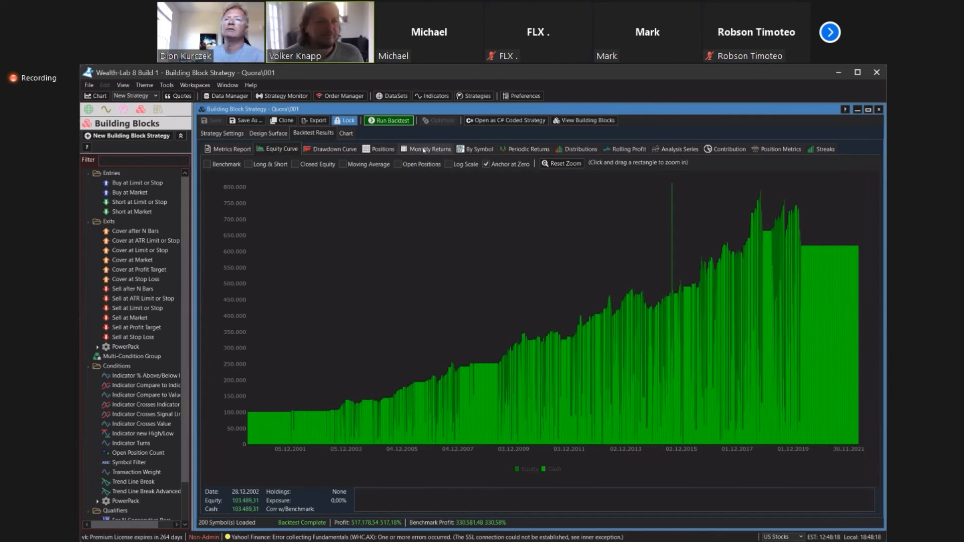
pyautogui.click(383, 148)
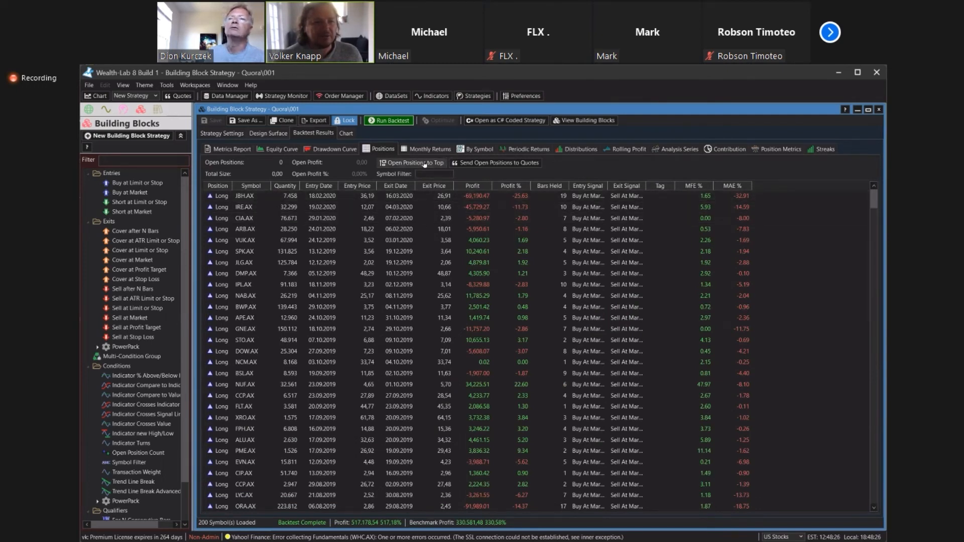
# Chart the most recent JBH.AX position and examine the price action from its entry through April 2022.
pyautogui.doubleClick(359, 197)
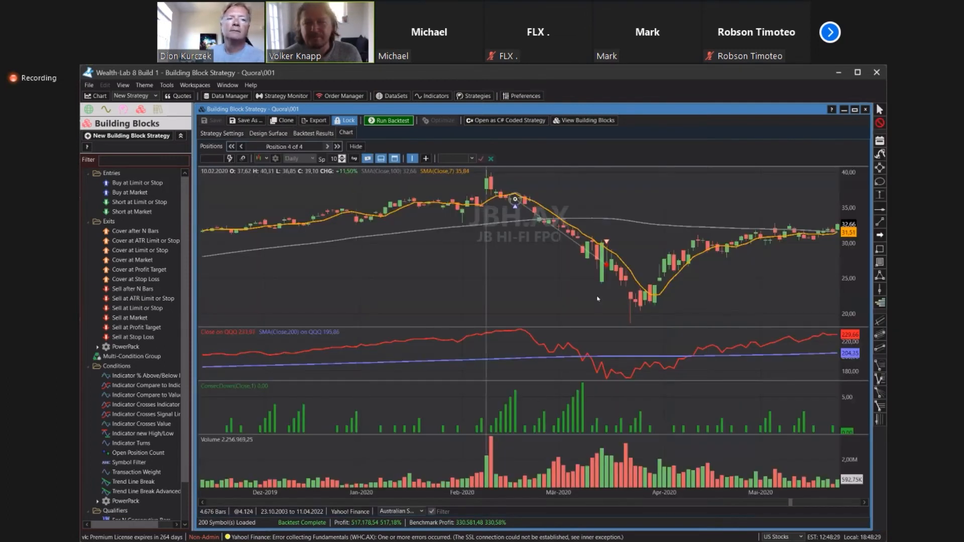
pyautogui.moveTo(731, 282); pyautogui.dragTo(649, 284)
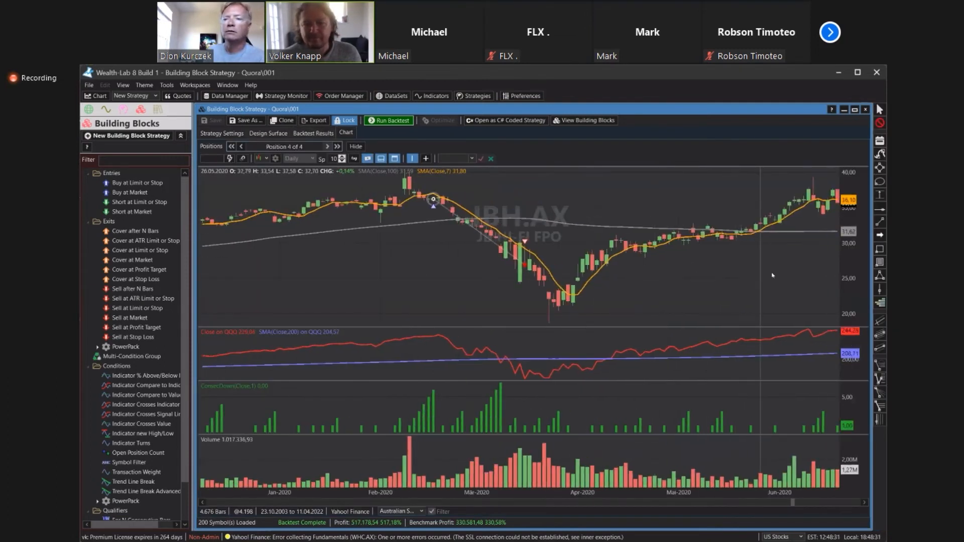
pyautogui.moveTo(785, 271); pyautogui.dragTo(422, 275)
pyautogui.moveTo(761, 263); pyautogui.dragTo(394, 277)
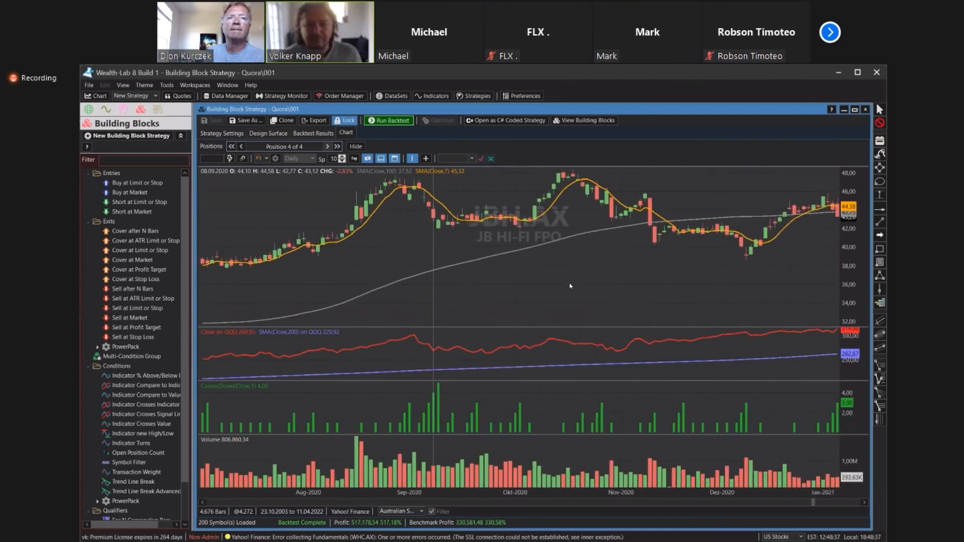
pyautogui.moveTo(774, 281); pyautogui.dragTo(710, 282)
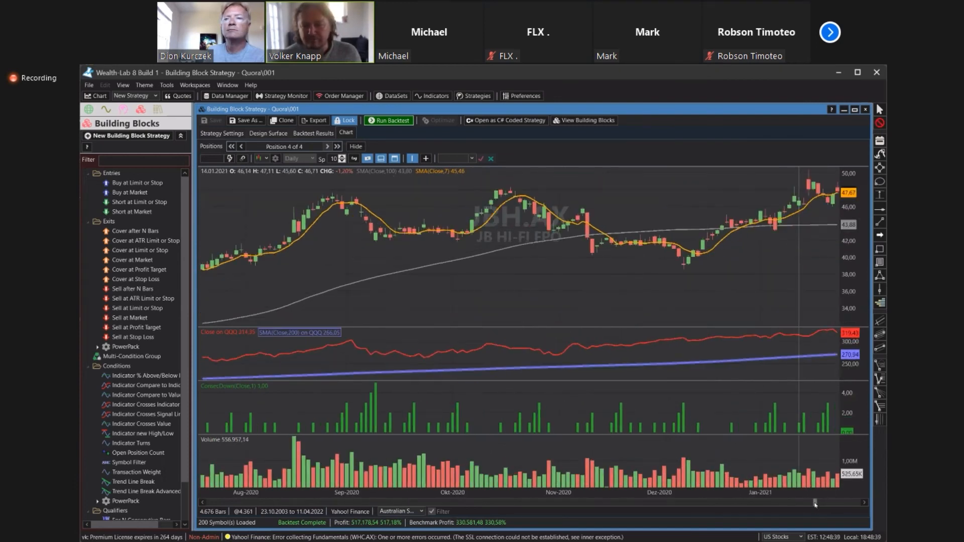
pyautogui.moveTo(815, 502); pyautogui.dragTo(863, 508)
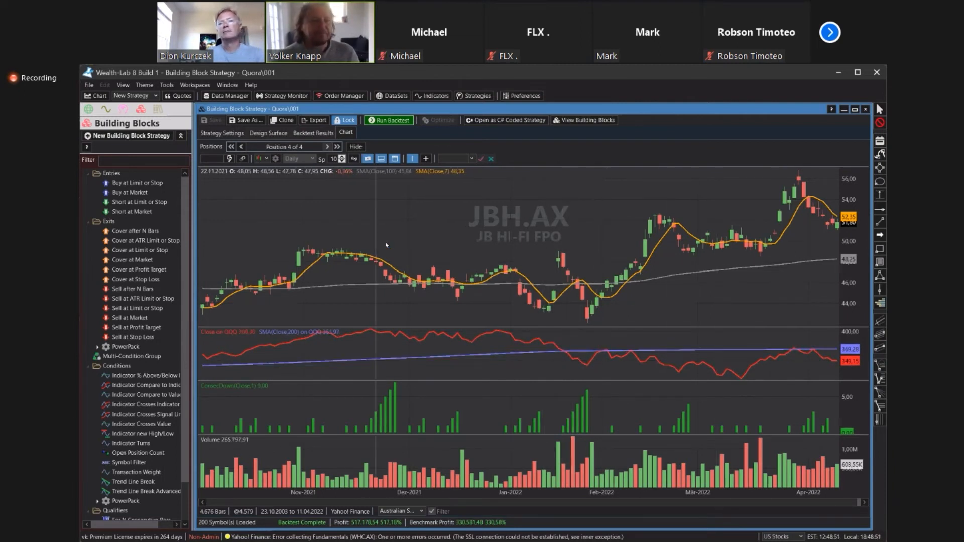
pyautogui.moveTo(387, 244); pyautogui.dragTo(462, 176)
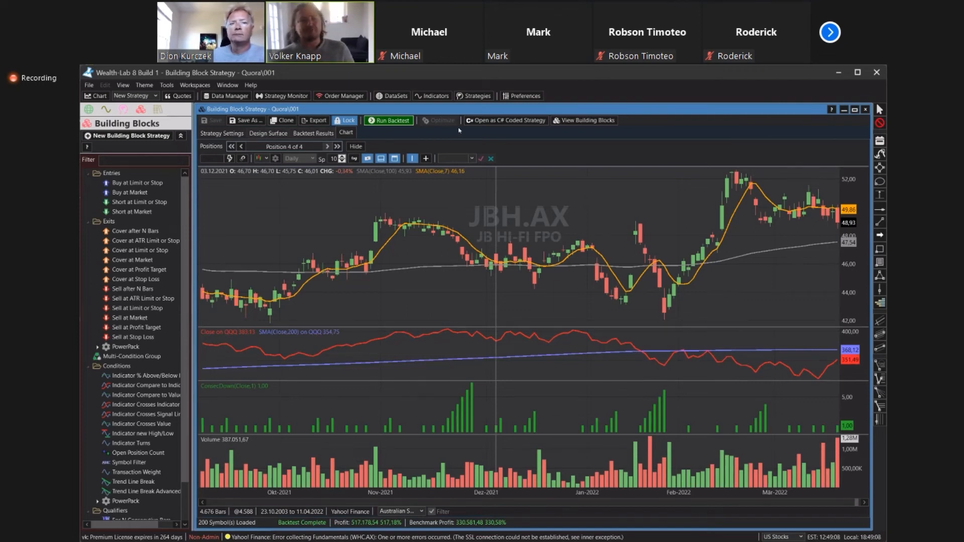
# Return from the chart to the backtest results and compare the positions list, equity curve and metrics report.
pyautogui.click(313, 133)
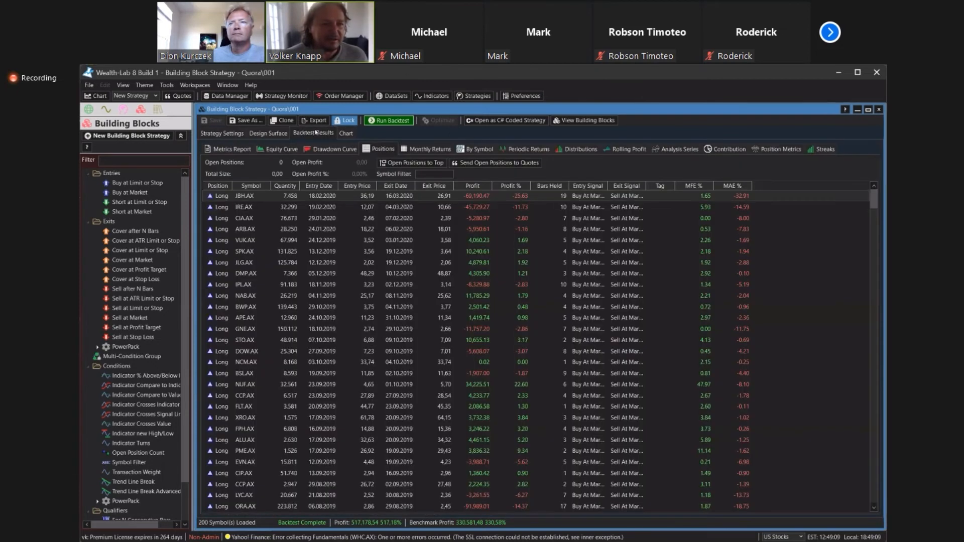
pyautogui.click(279, 149)
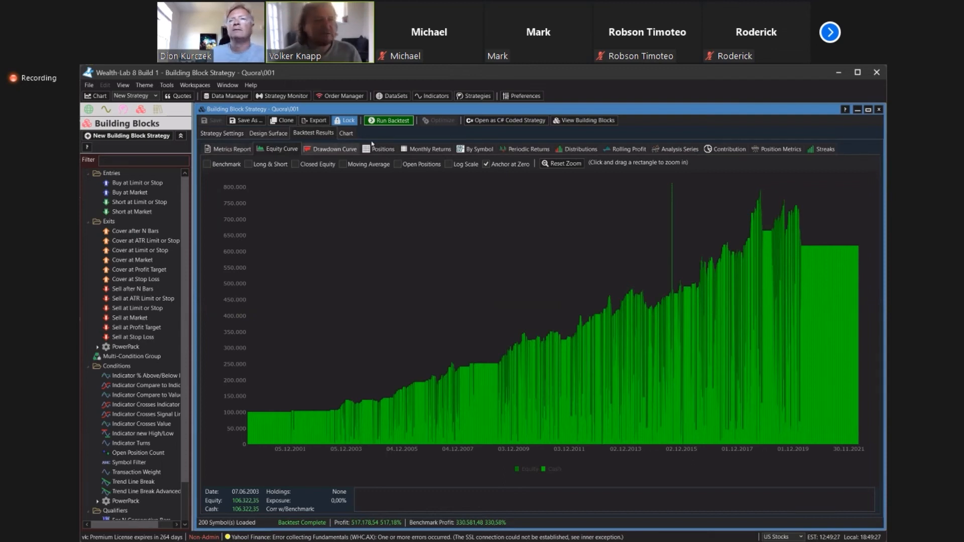
pyautogui.click(230, 150)
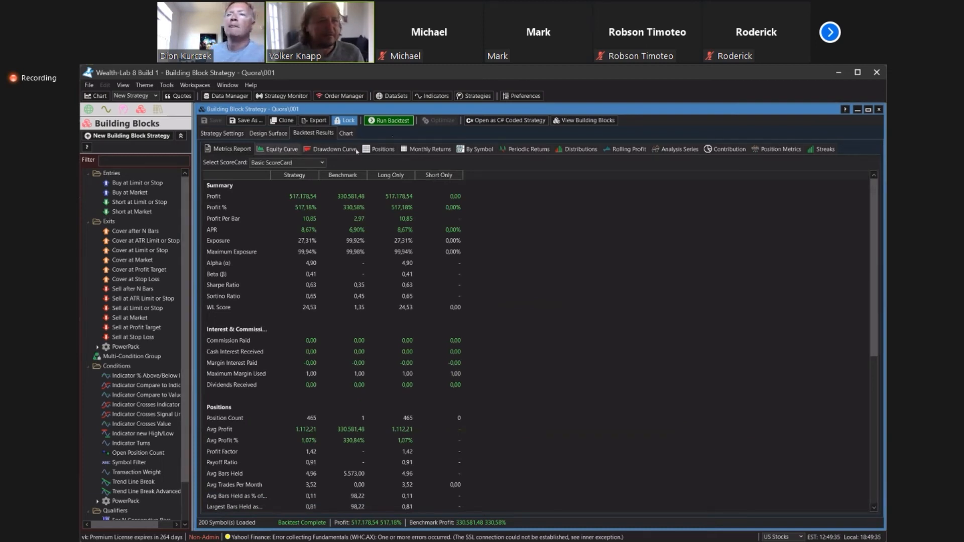
# View a longer stretch of the JBH.AX chart, and examine the backtest's drawdown curve.
pyautogui.click(346, 133)
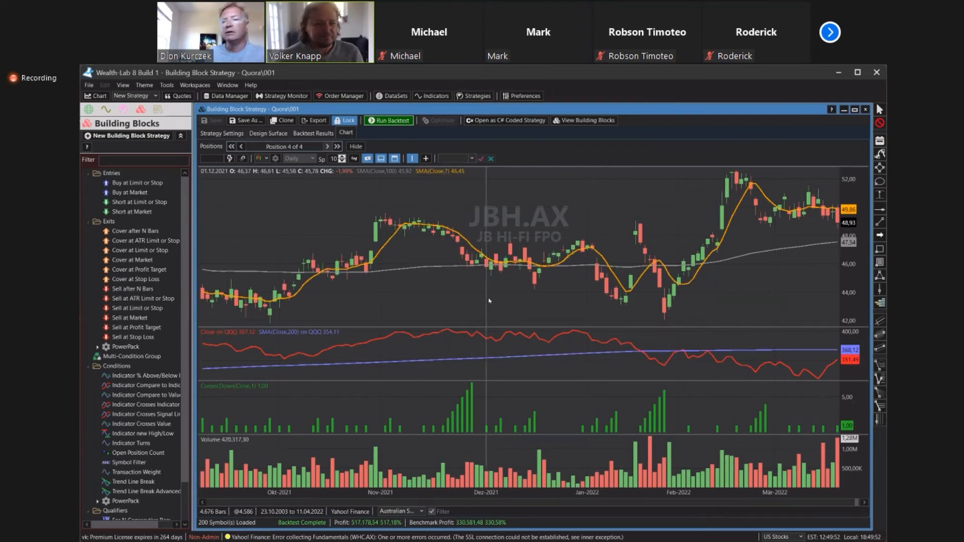
pyautogui.scroll(-5, 490, 300)
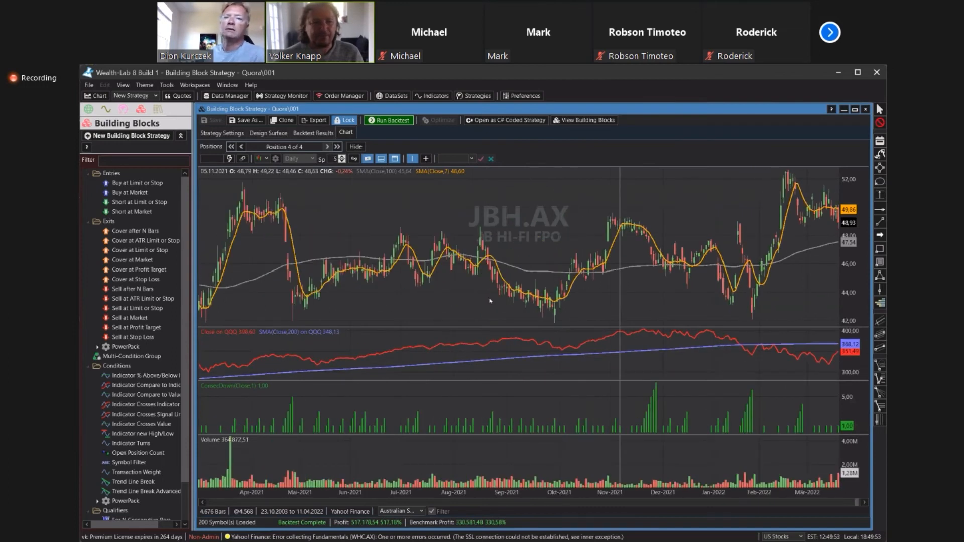
pyautogui.scroll(2, 490, 301)
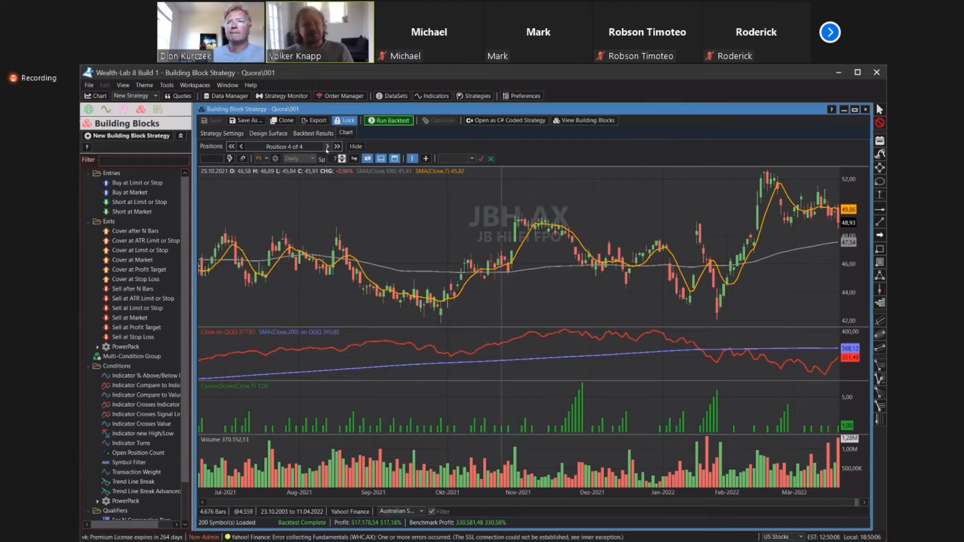
pyautogui.click(313, 133)
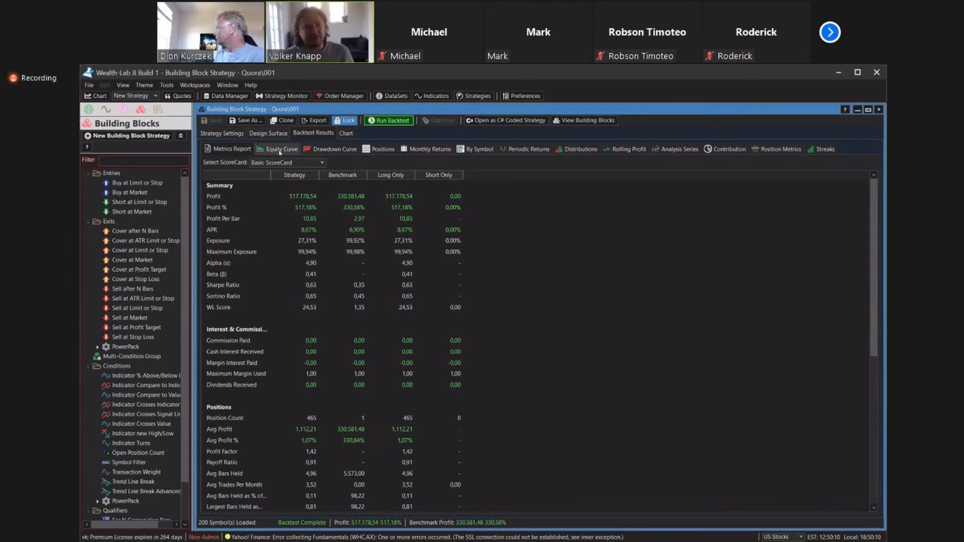
pyautogui.click(323, 149)
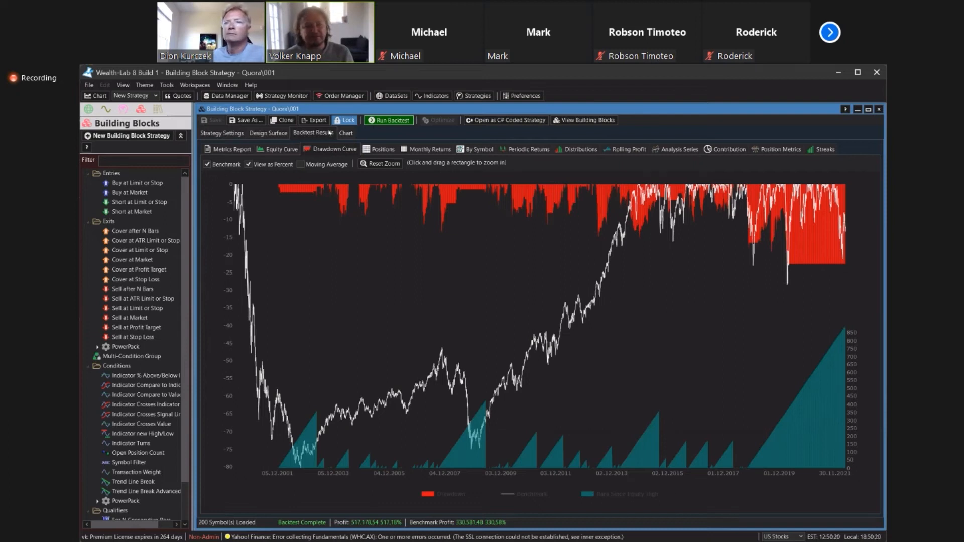
# Make the SMA period in the Sell at Market condition optimizable from 1 to 12 in increments of 1.
pyautogui.click(214, 135)
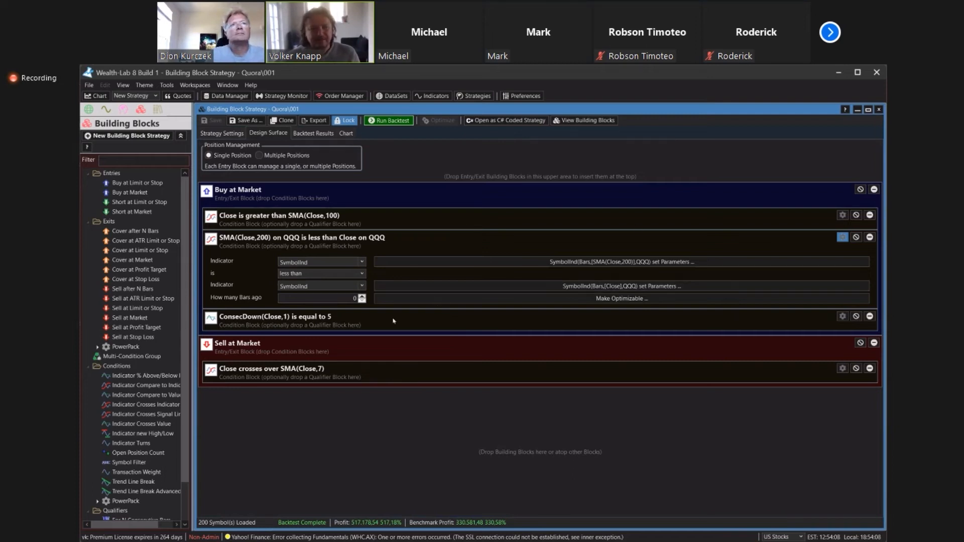
pyautogui.click(842, 368)
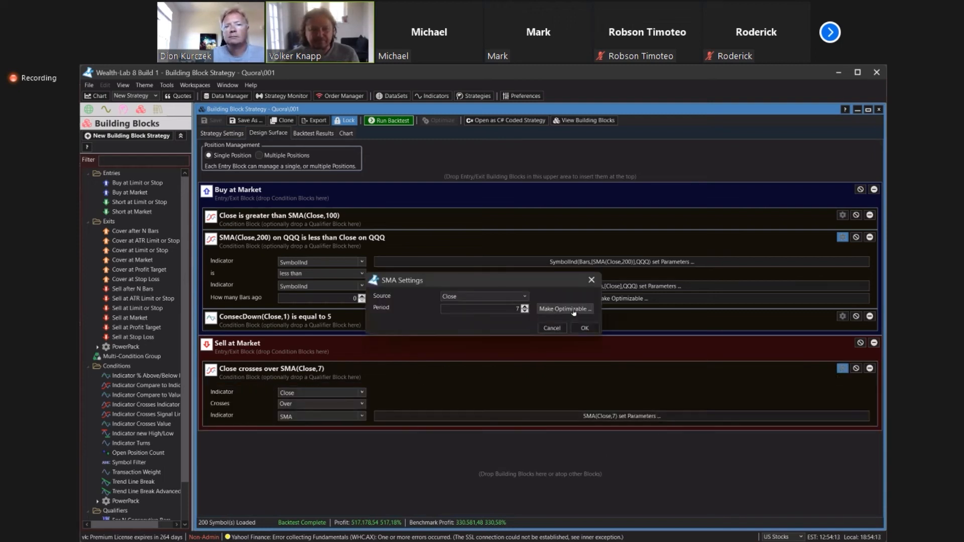
pyautogui.click(574, 310)
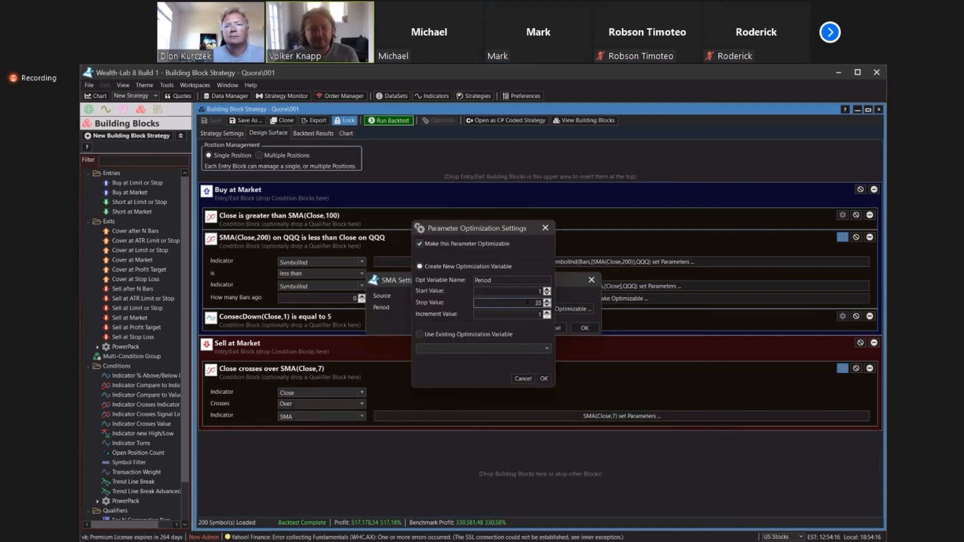
pyautogui.write('12')
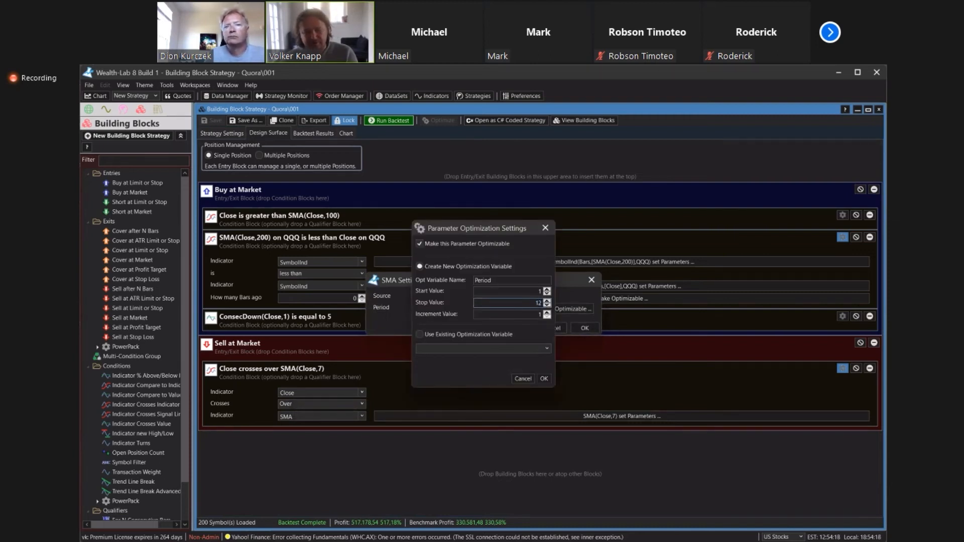
pyautogui.click(544, 379)
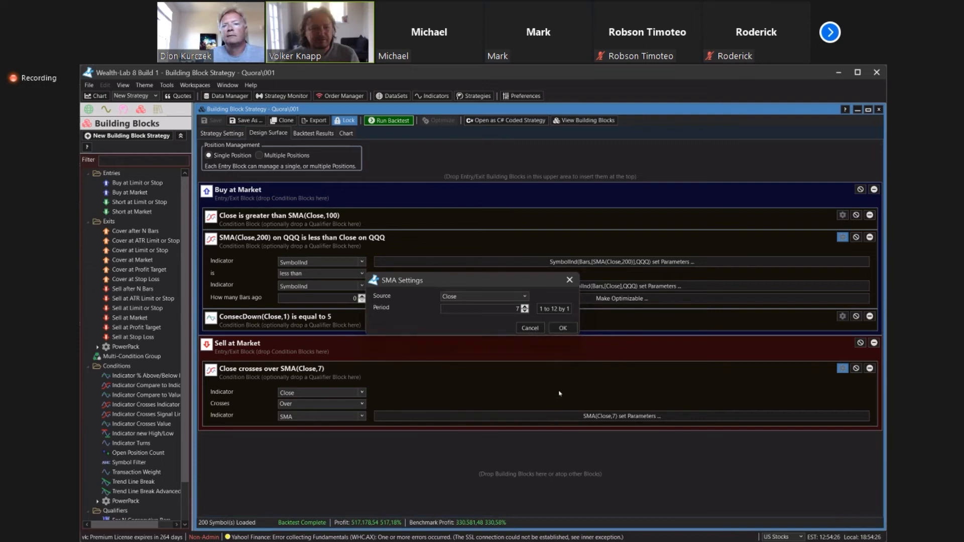
pyautogui.click(562, 328)
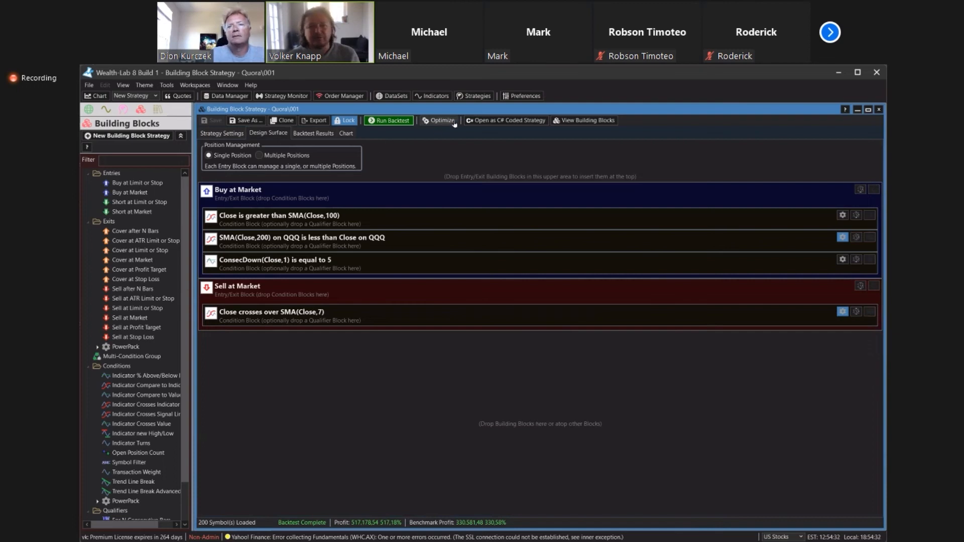
# Try an exhaustive optimization of the Period parameter, viewing the strategy's design surface while it runs.
pyautogui.click(437, 121)
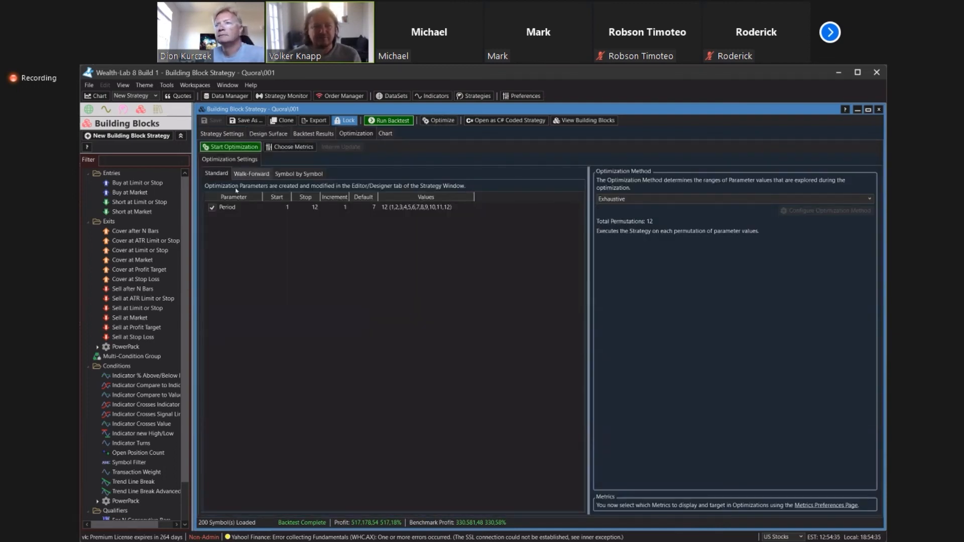
pyautogui.click(240, 148)
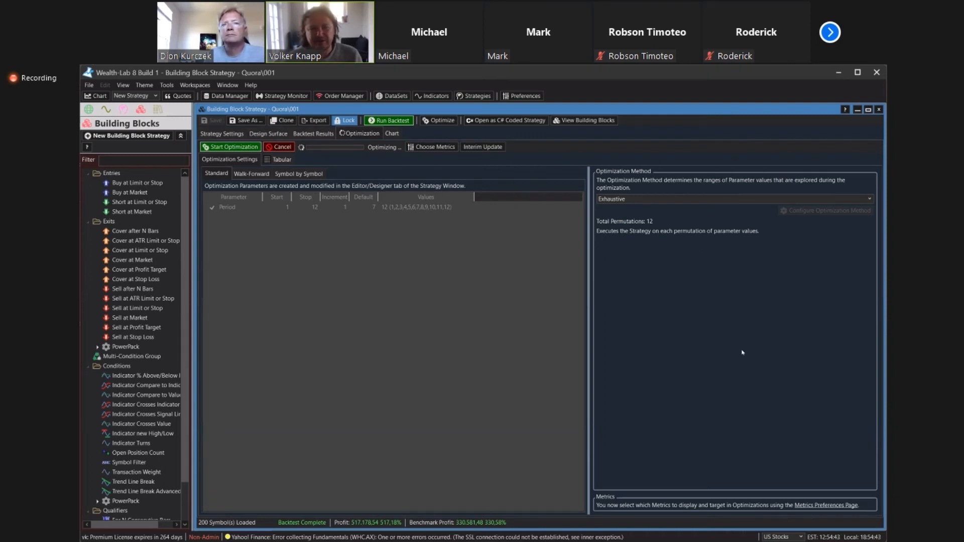
pyautogui.click(221, 134)
pyautogui.click(261, 134)
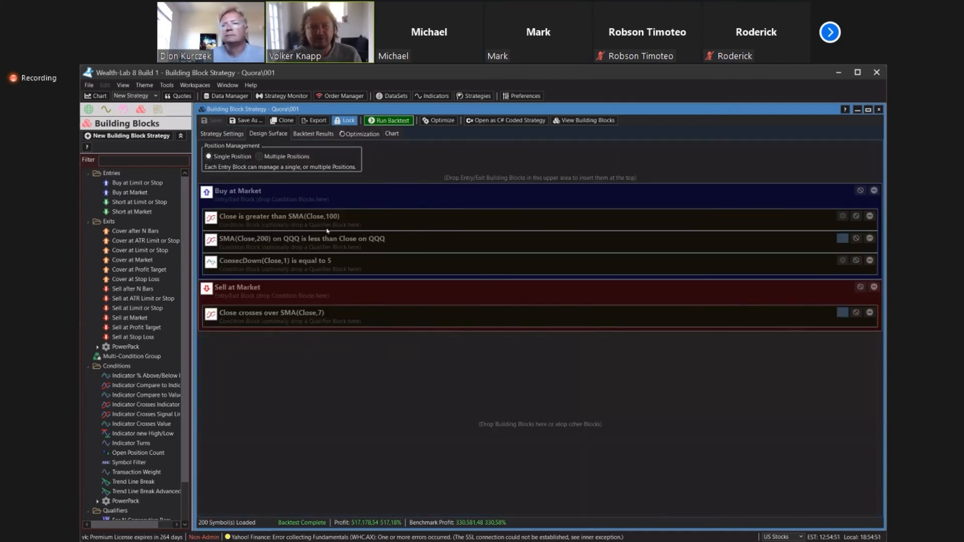
# Rerun the backtest, and cancel the running optimization before returning to the strategy settings.
pyautogui.press('F5')
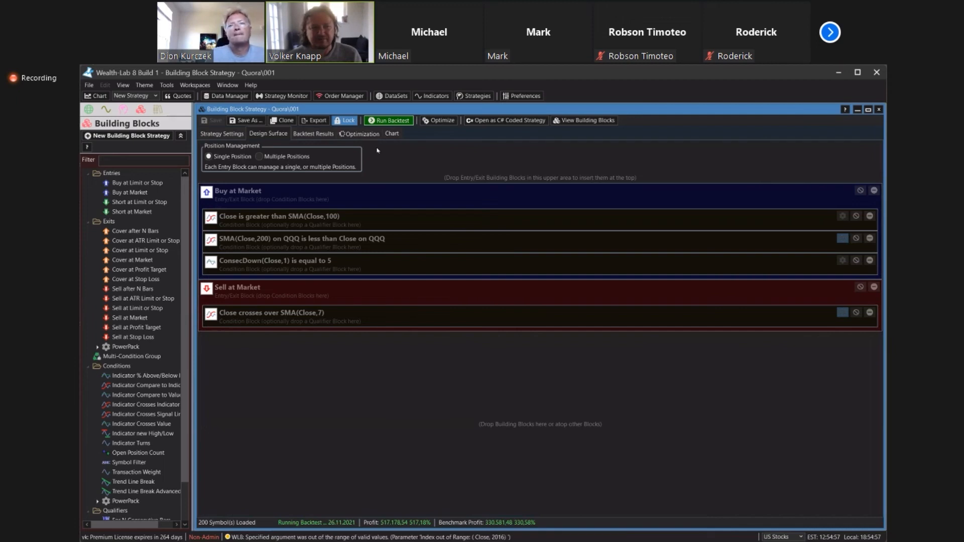
pyautogui.click(365, 136)
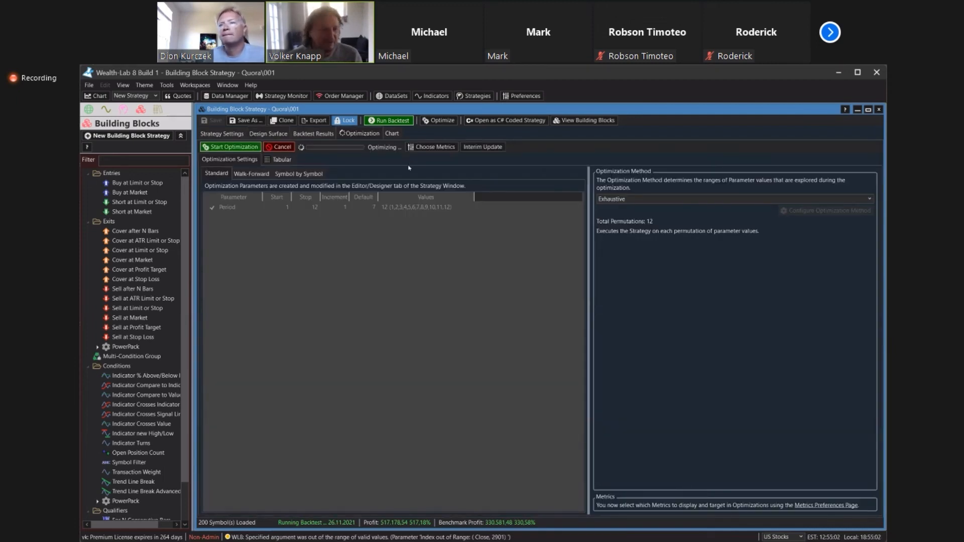
pyautogui.click(279, 147)
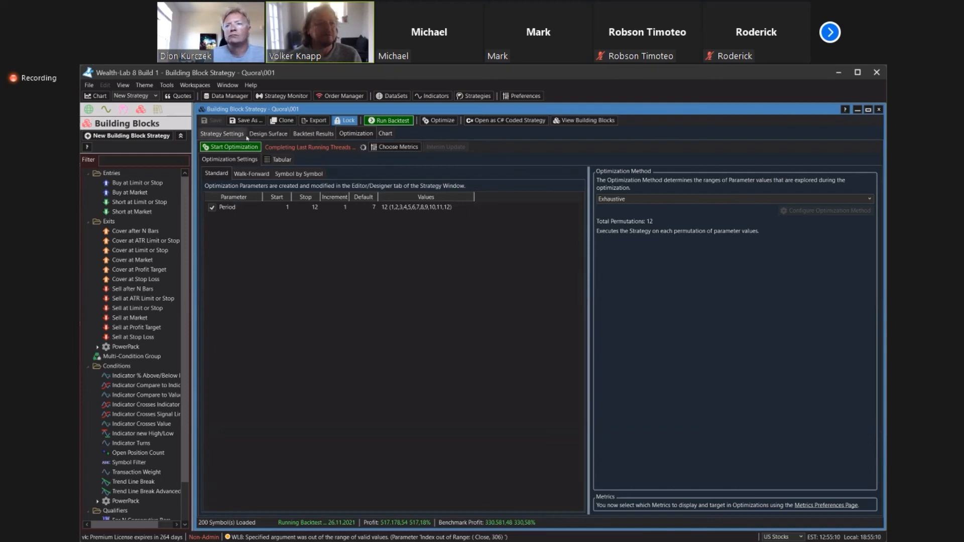
pyautogui.click(222, 135)
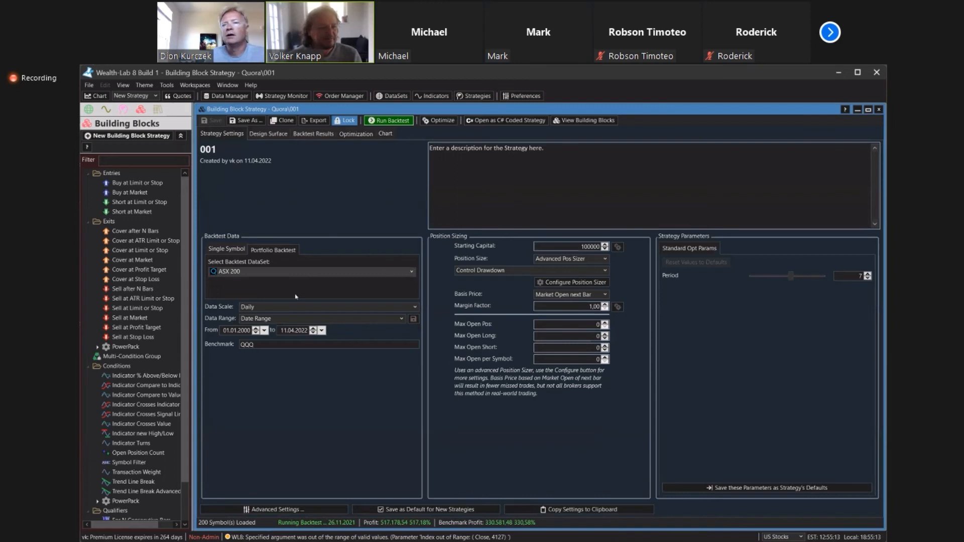
# Change the strategy's backtest DataSet to DOW 30 and open its optimization.
pyautogui.click(295, 272)
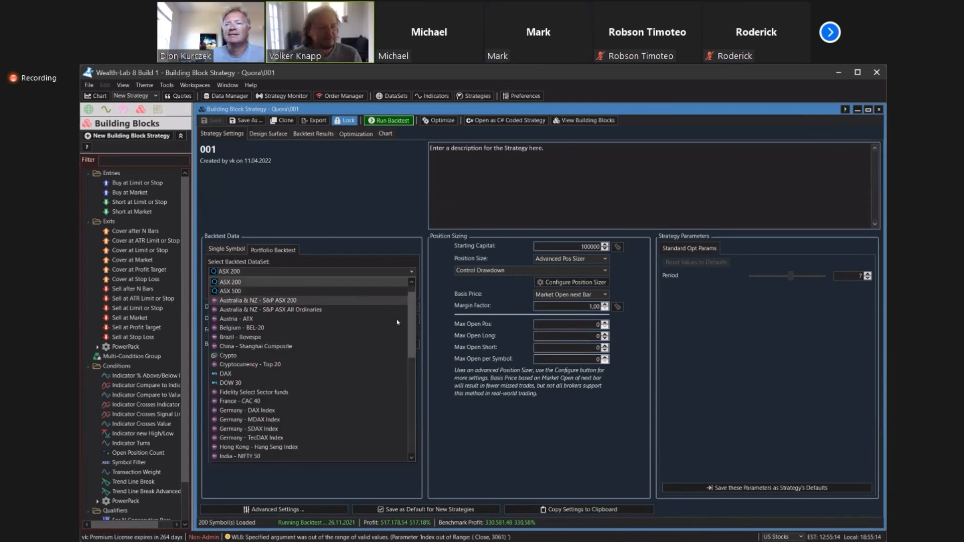
pyautogui.click(232, 383)
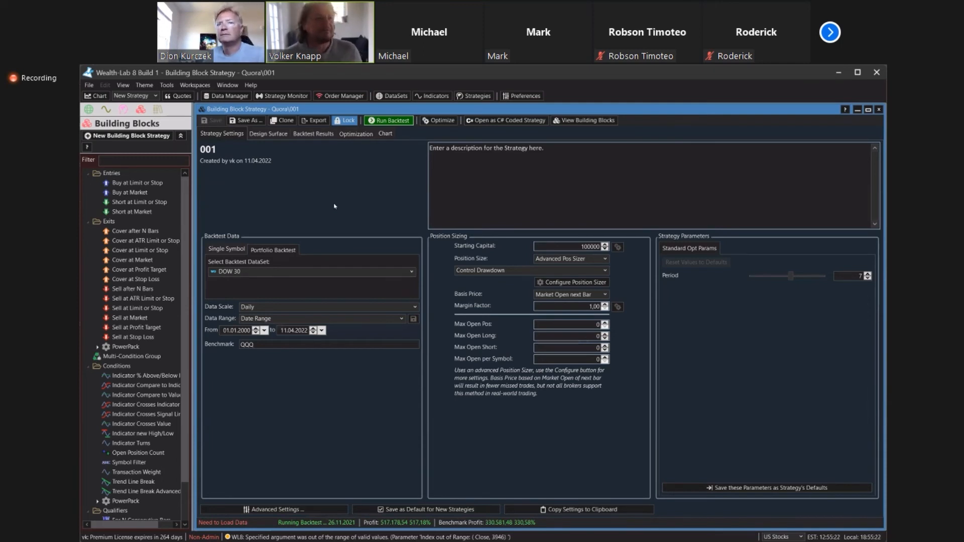
pyautogui.click(443, 121)
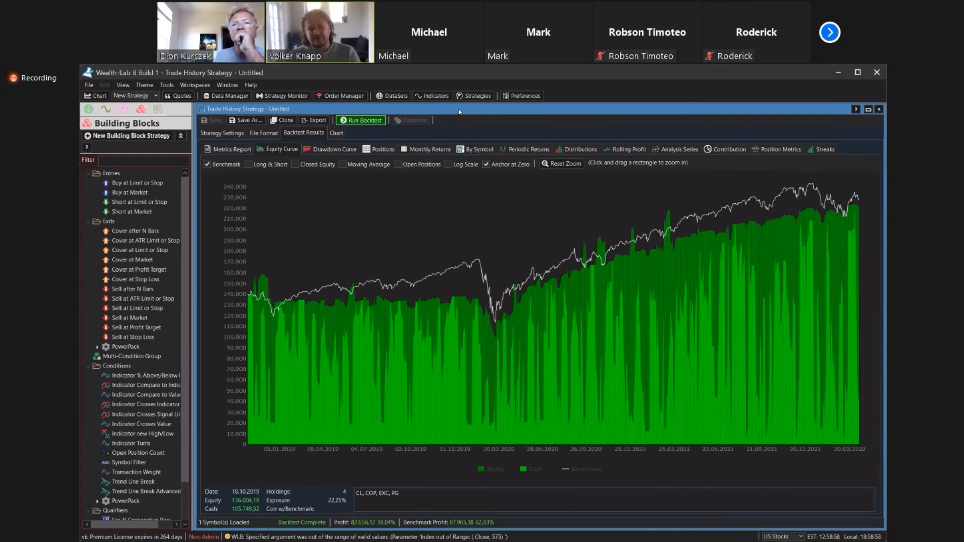
# Minimize the untitled Trade History strategy without closing it, and move the Quora 001 strategy window back into full view of the workspace.
pyautogui.click(880, 110)
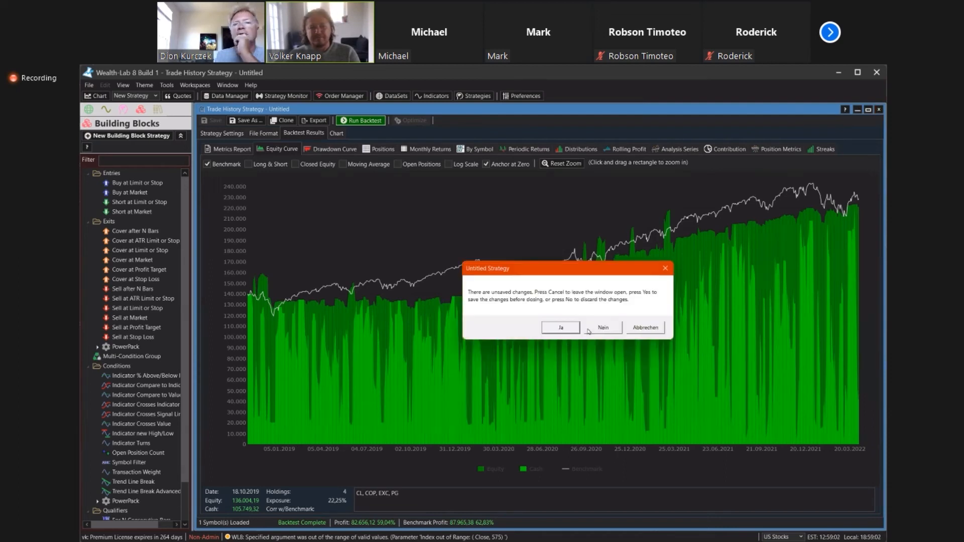
pyautogui.click(642, 329)
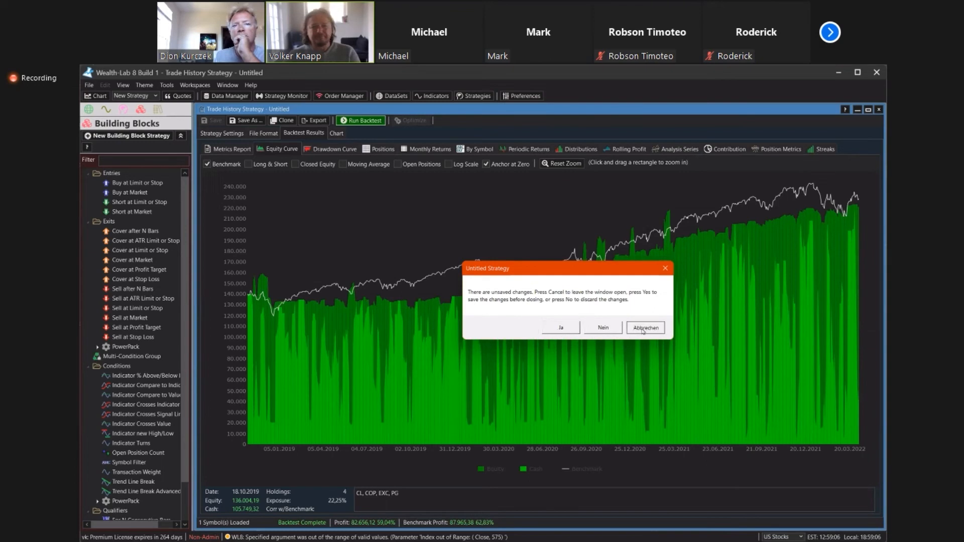
pyautogui.click(857, 112)
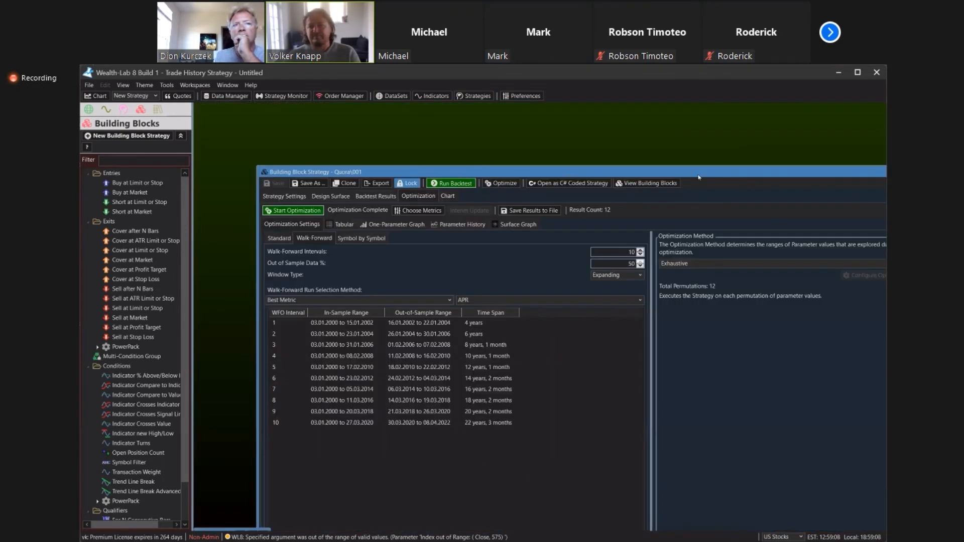
pyautogui.moveTo(583, 172); pyautogui.dragTo(523, 110)
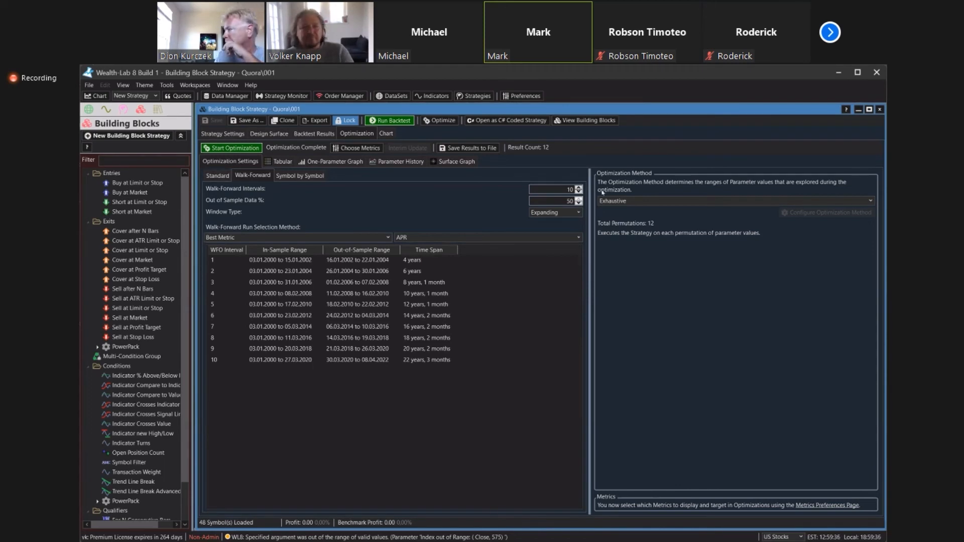
# Examine the available optimization methods and the Period parameter's standard optimization settings.
pyautogui.click(648, 202)
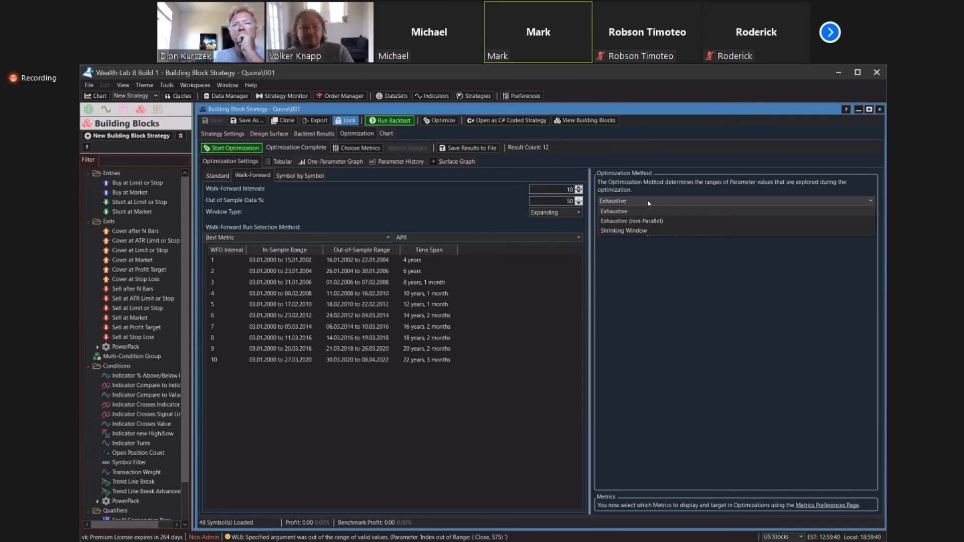
pyautogui.click(649, 203)
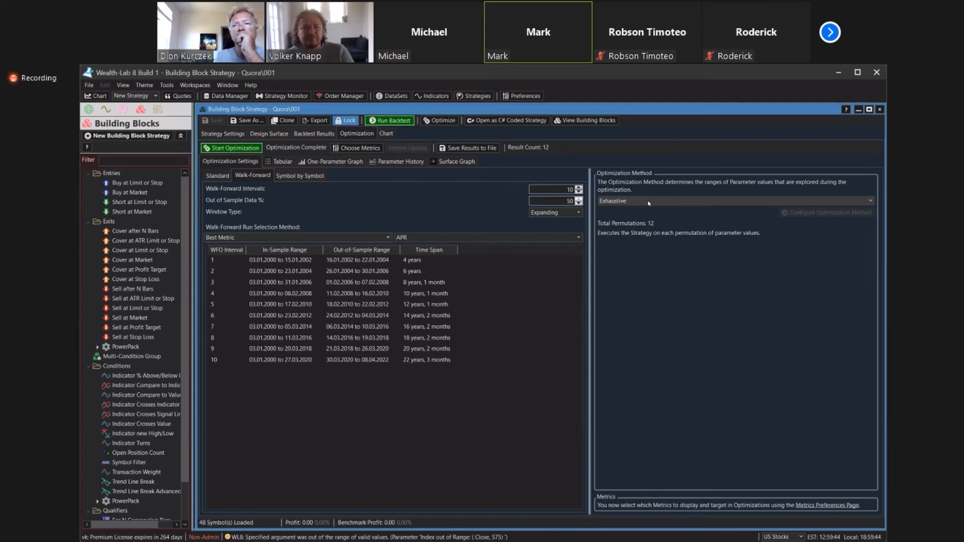
pyautogui.click(215, 176)
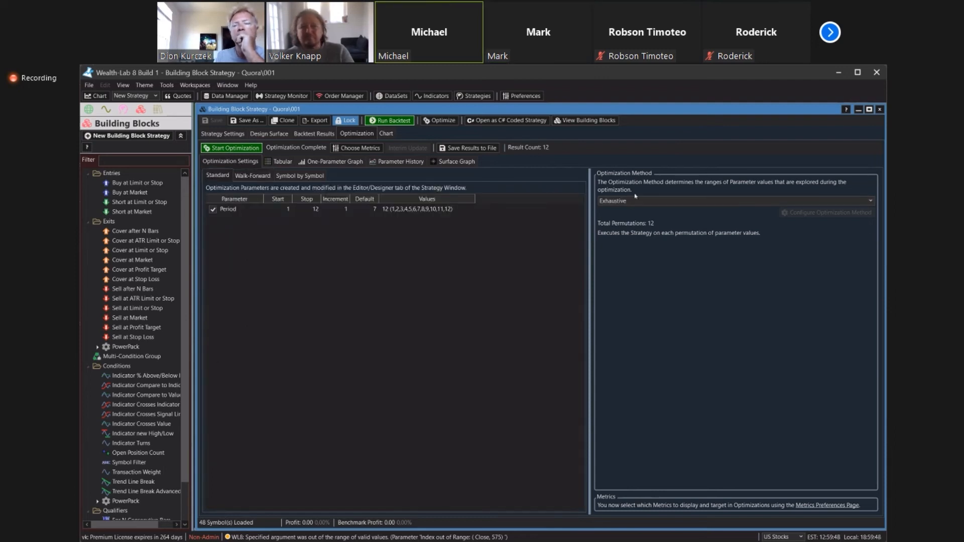
pyautogui.click(669, 202)
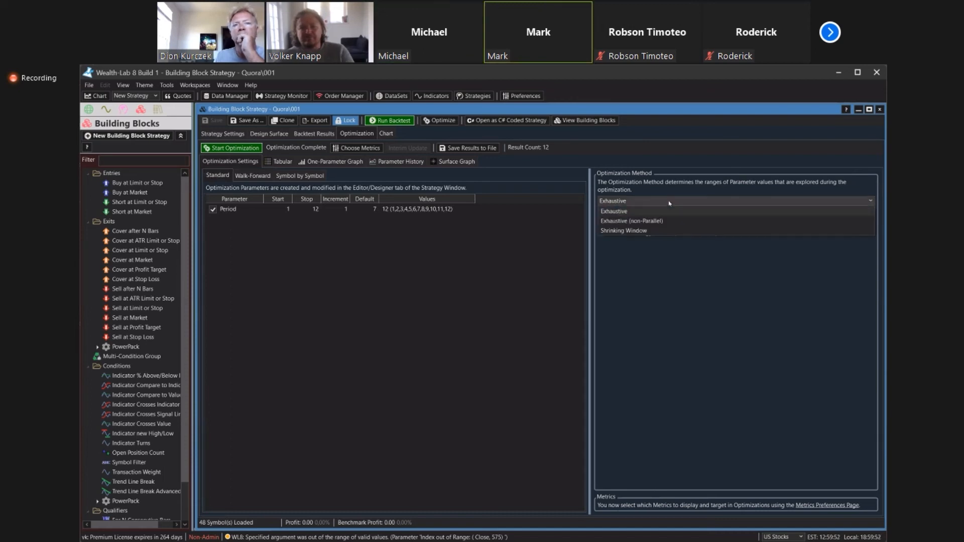
pyautogui.click(669, 202)
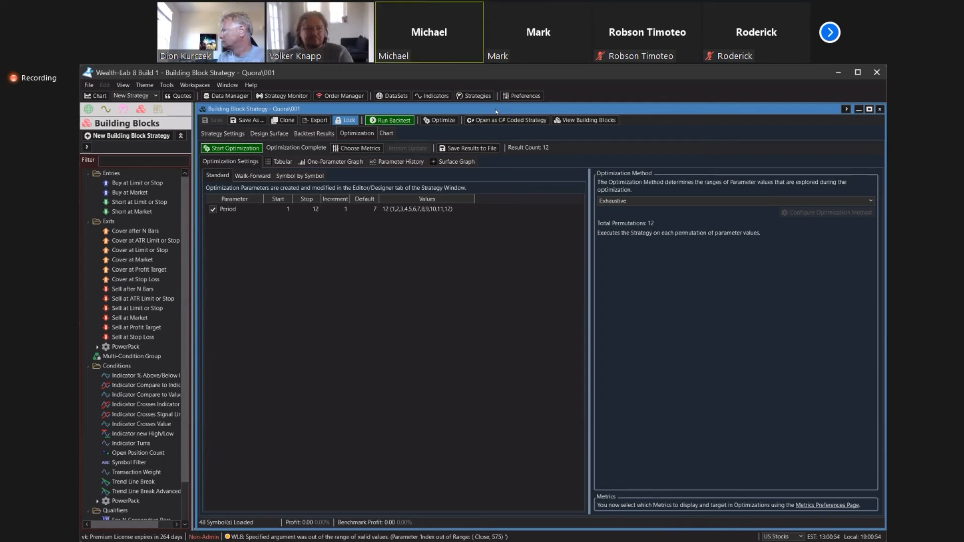
# Choose Shrinking Window as the optimization method, reviewing its configuration options and the walk-forward settings.
pyautogui.click(685, 202)
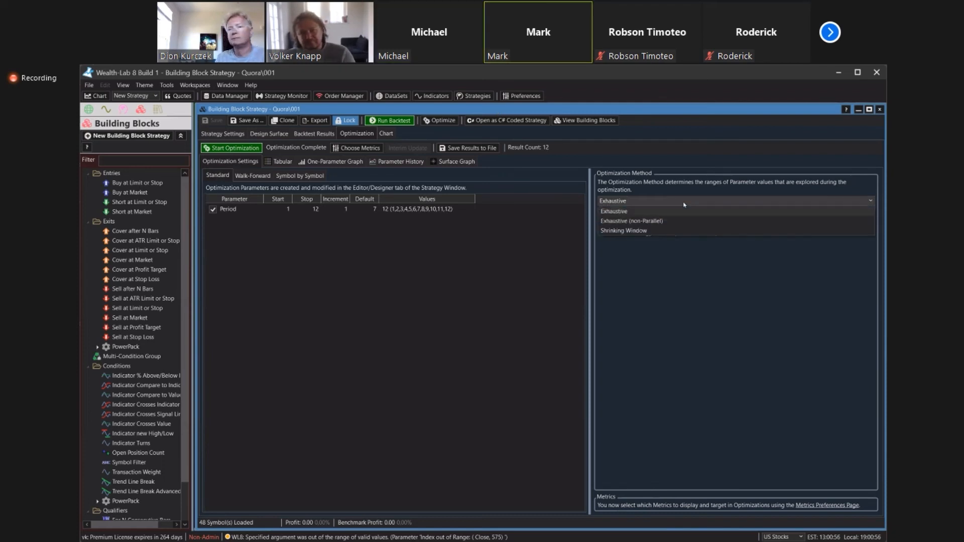
pyautogui.click(678, 236)
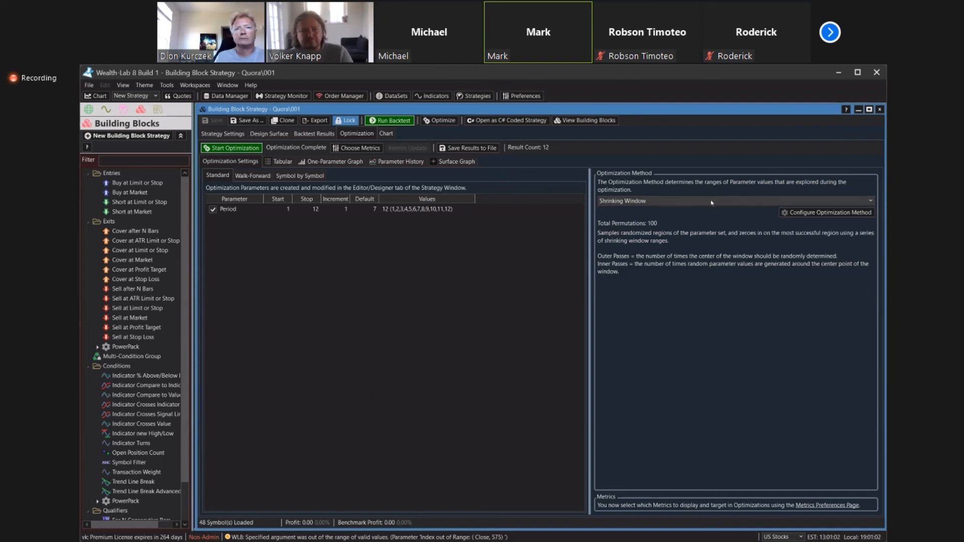
pyautogui.click(795, 213)
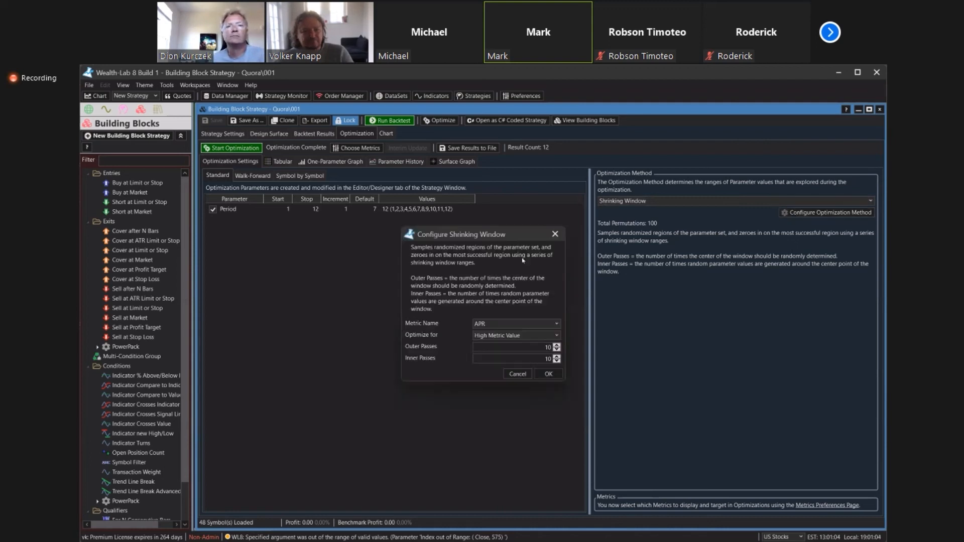
pyautogui.click(554, 234)
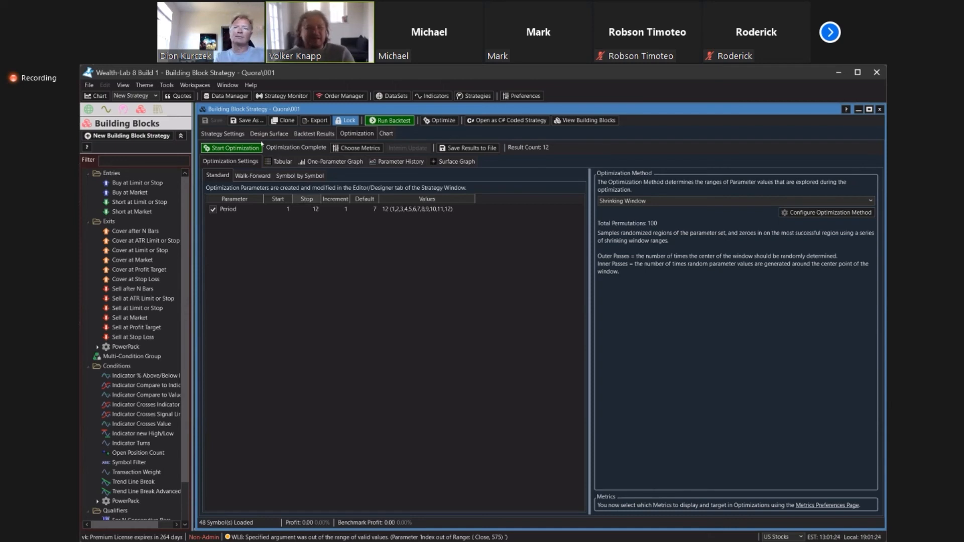
pyautogui.click(253, 176)
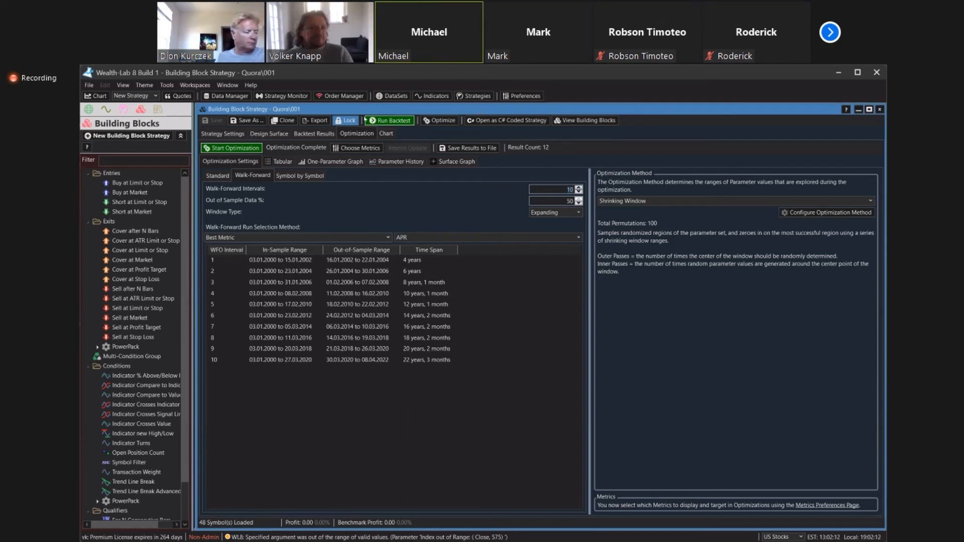
# Run the backtest on DOW 30 and examine its equity curve and metrics report.
pyautogui.click(311, 135)
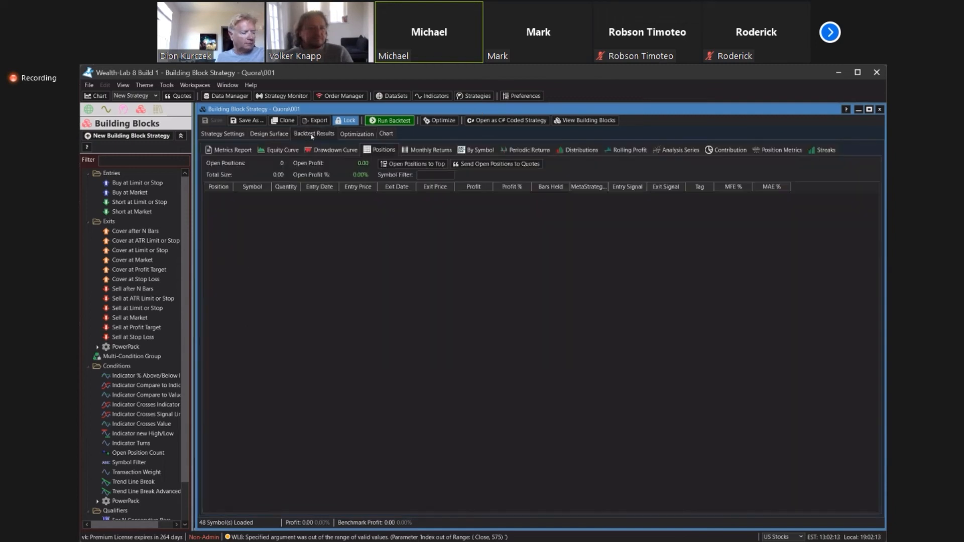
pyautogui.click(279, 149)
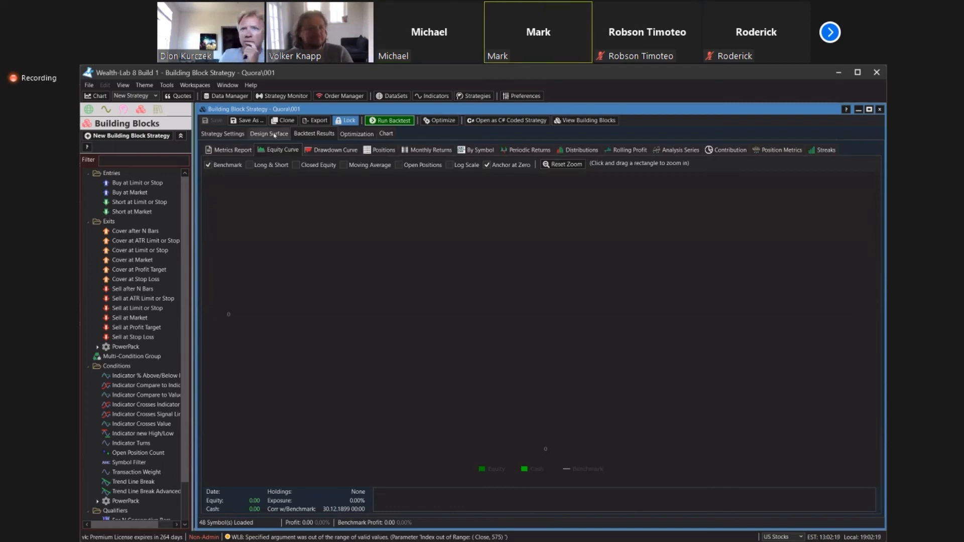
pyautogui.click(388, 121)
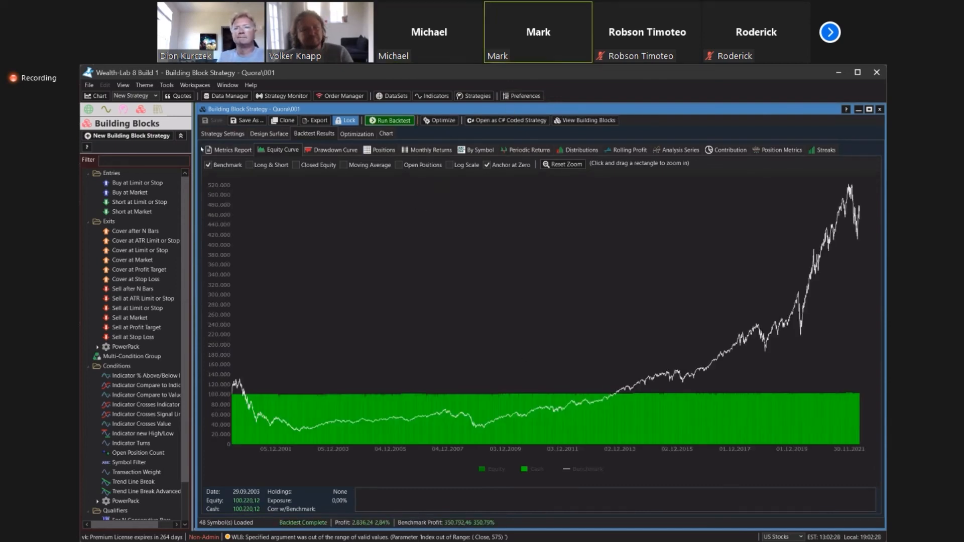
pyautogui.click(227, 151)
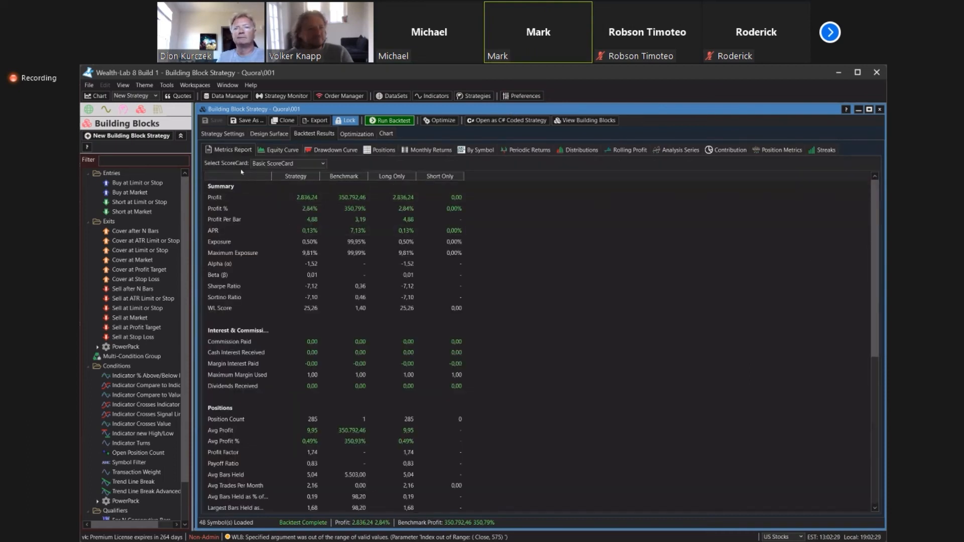
# Rerun the backtest with a position size of 10 percent of equity, and display its equity curve without the benchmark.
pyautogui.click(259, 135)
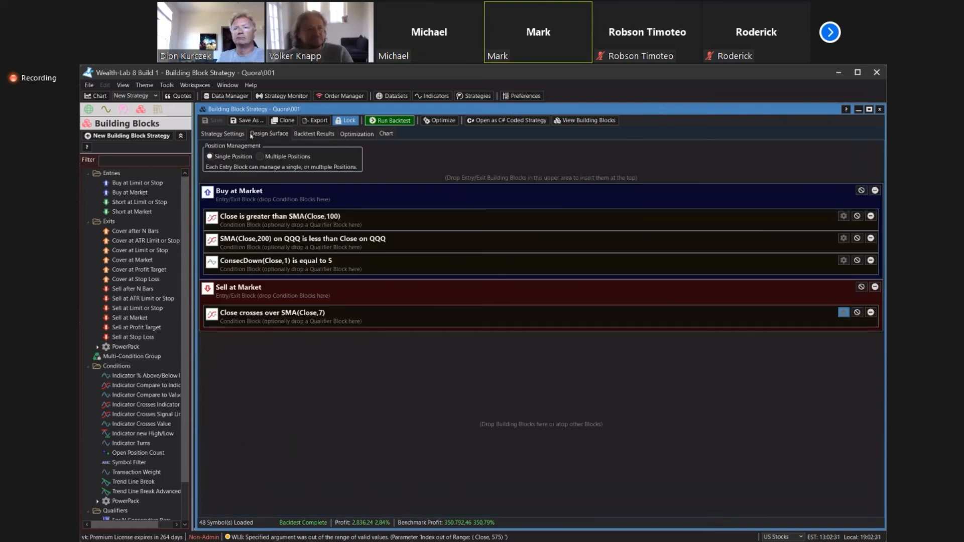
pyautogui.click(229, 135)
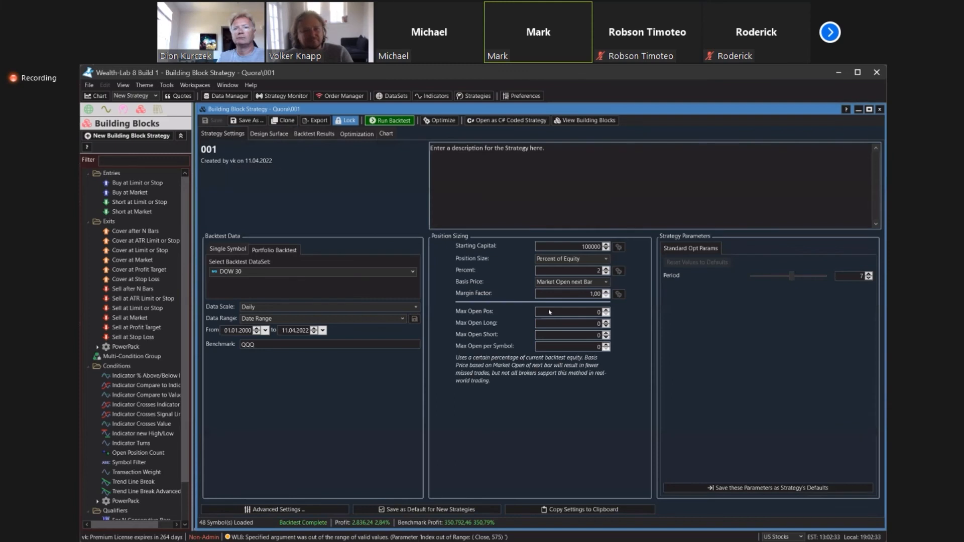
pyautogui.doubleClick(578, 270)
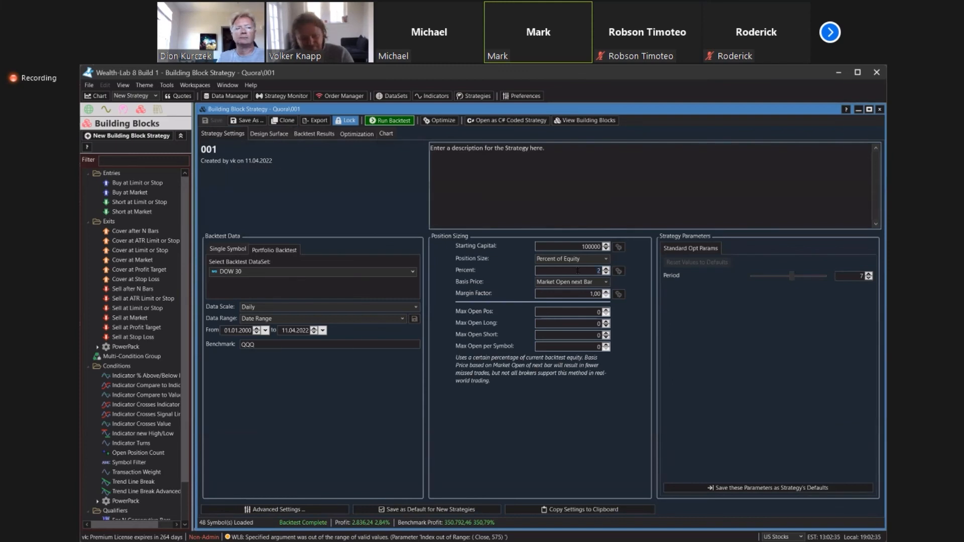
pyautogui.write('10')
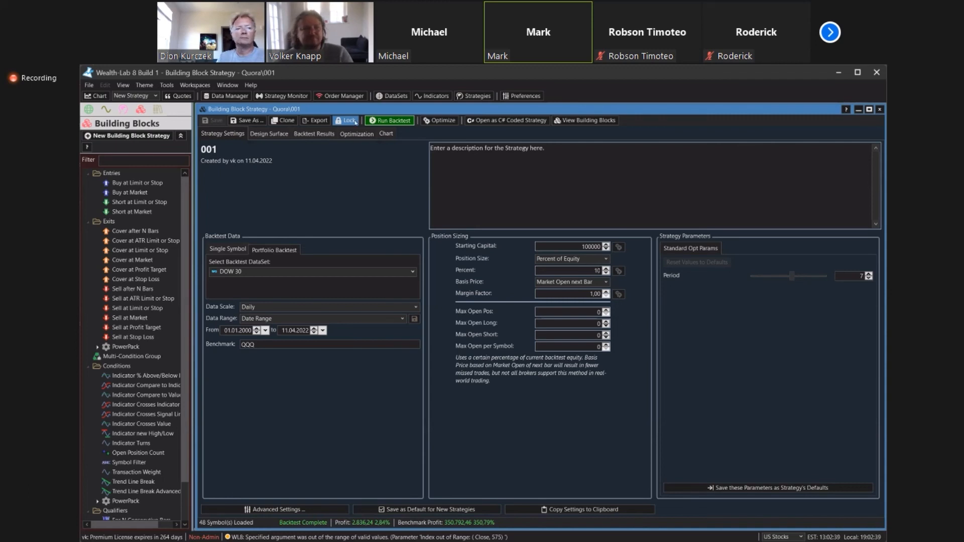
pyautogui.click(388, 122)
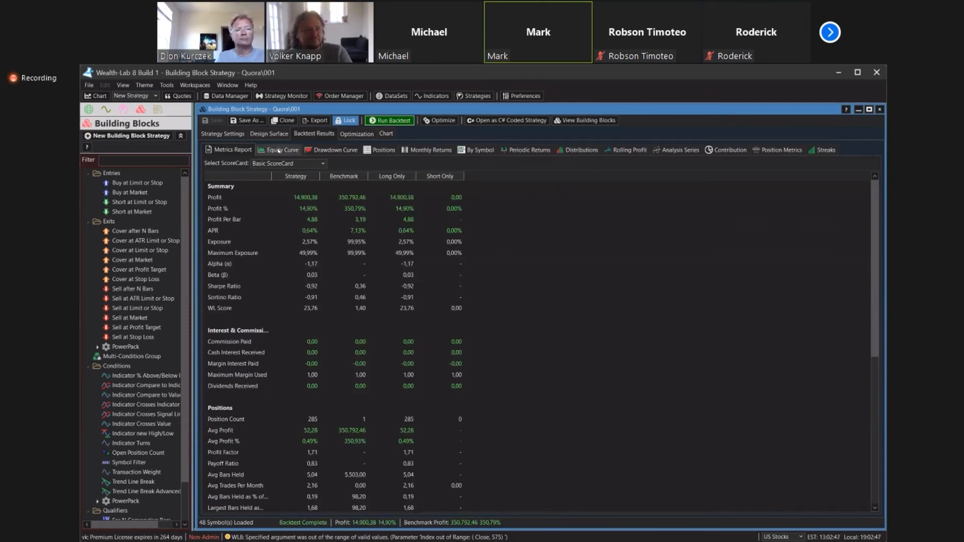
pyautogui.click(278, 150)
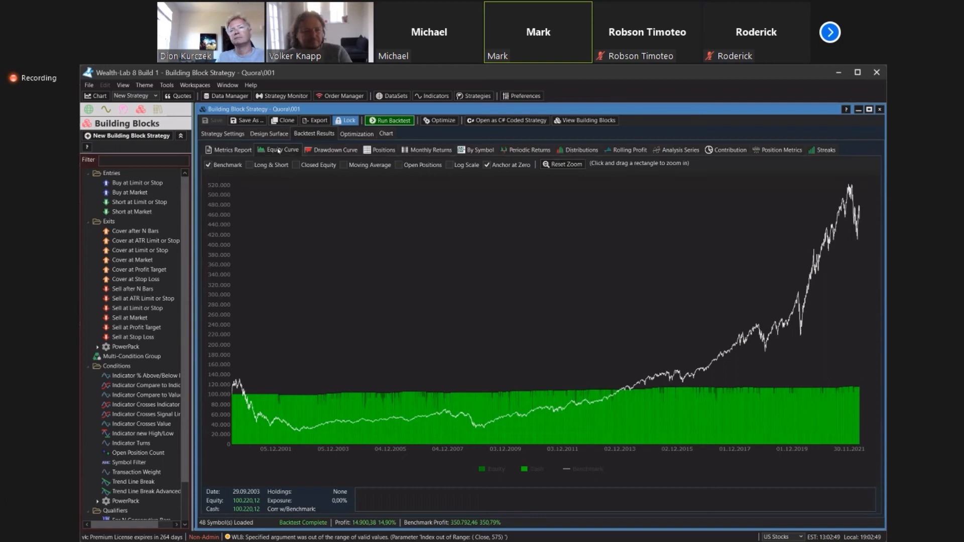
pyautogui.click(216, 166)
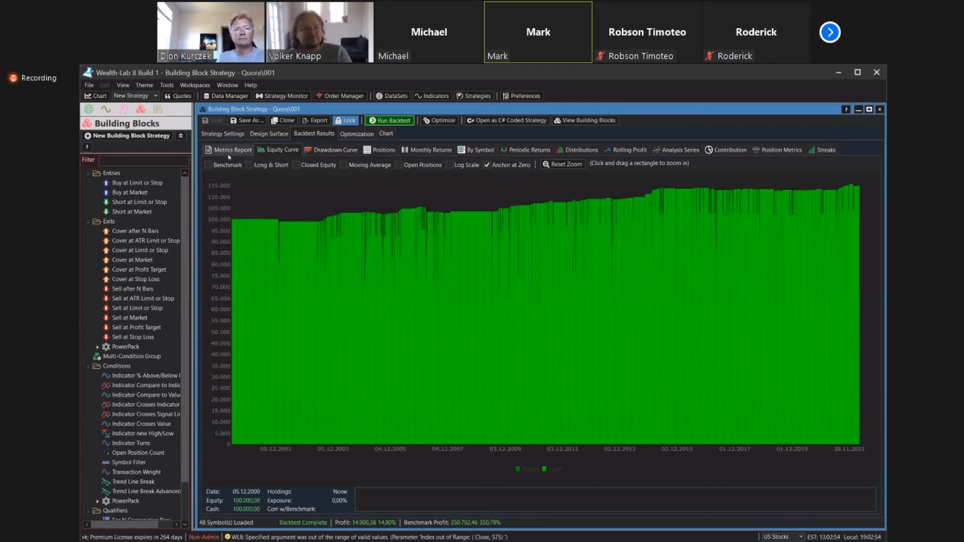
# Raise the position size to 25 percent of equity, rerun the backtest and review its full metrics report.
pyautogui.click(224, 134)
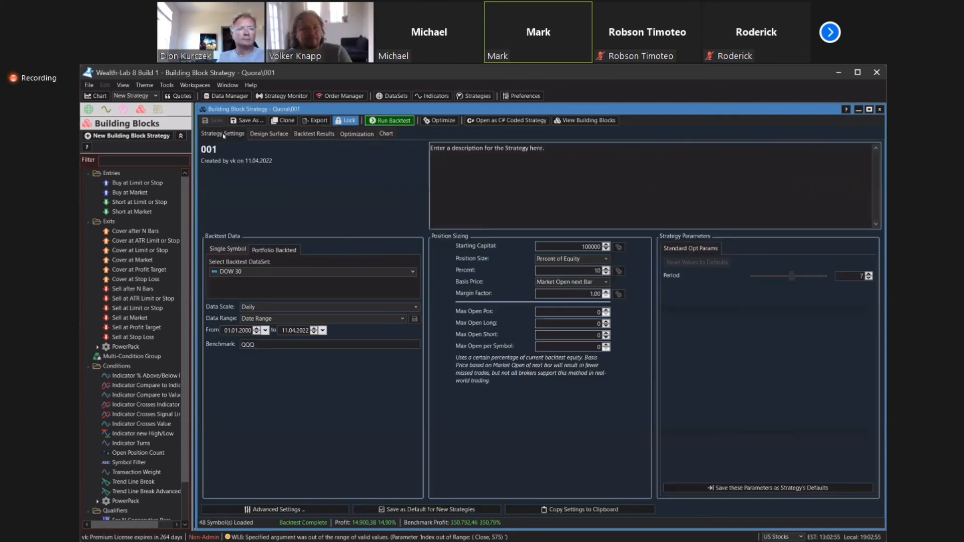
pyautogui.doubleClick(591, 270)
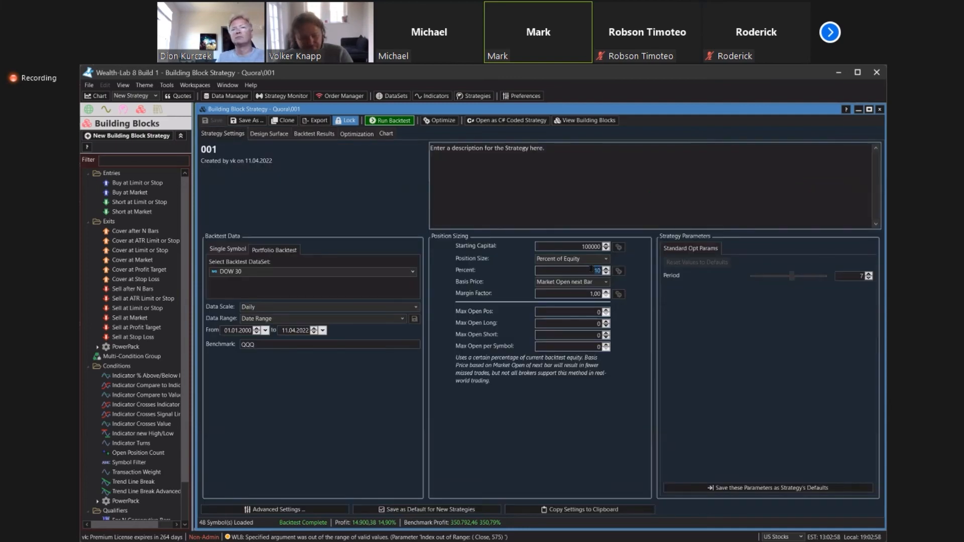
pyautogui.write('25')
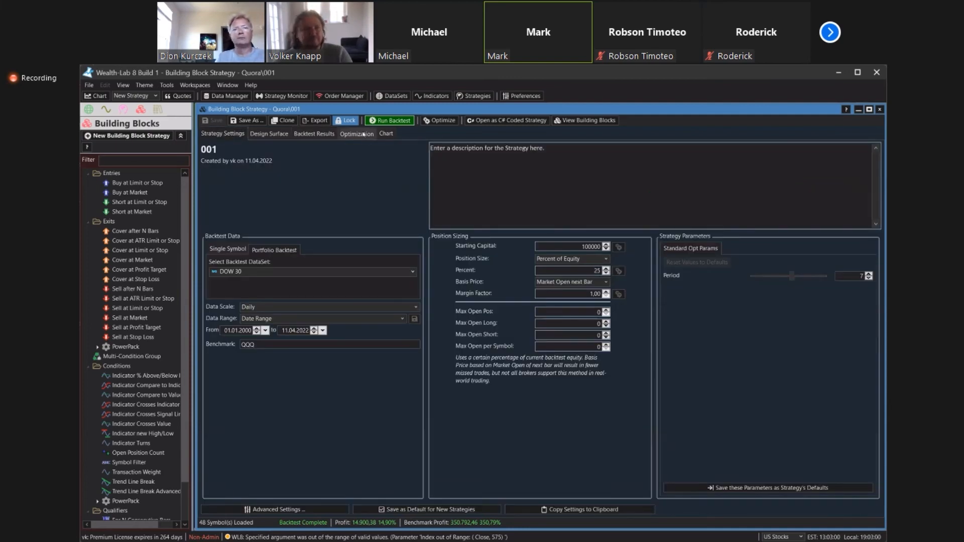
pyautogui.click(385, 120)
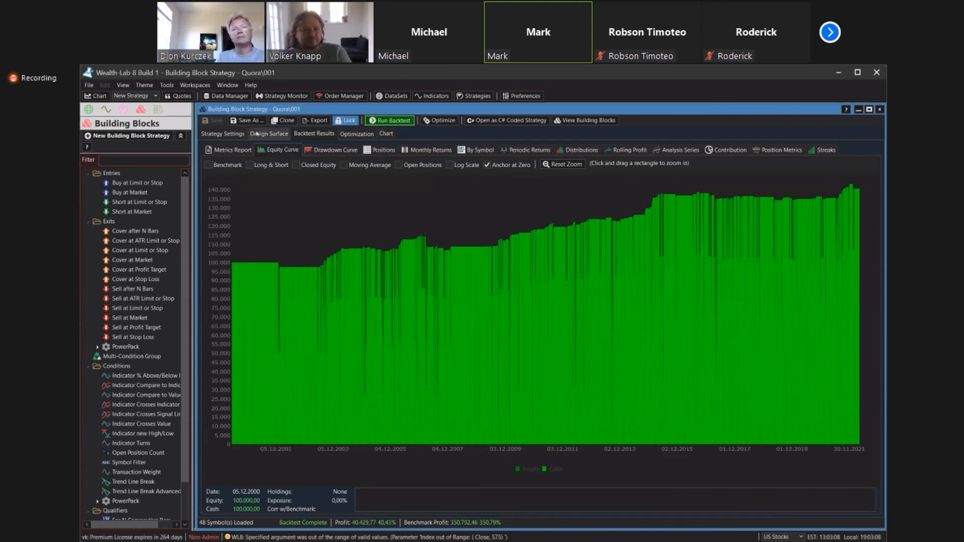
pyautogui.click(223, 150)
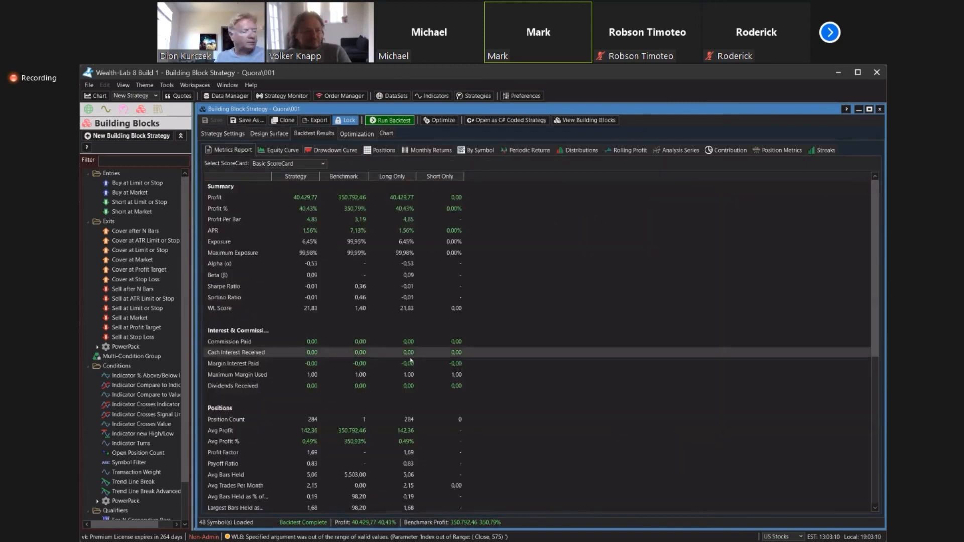
pyautogui.scroll(-8, 411, 360)
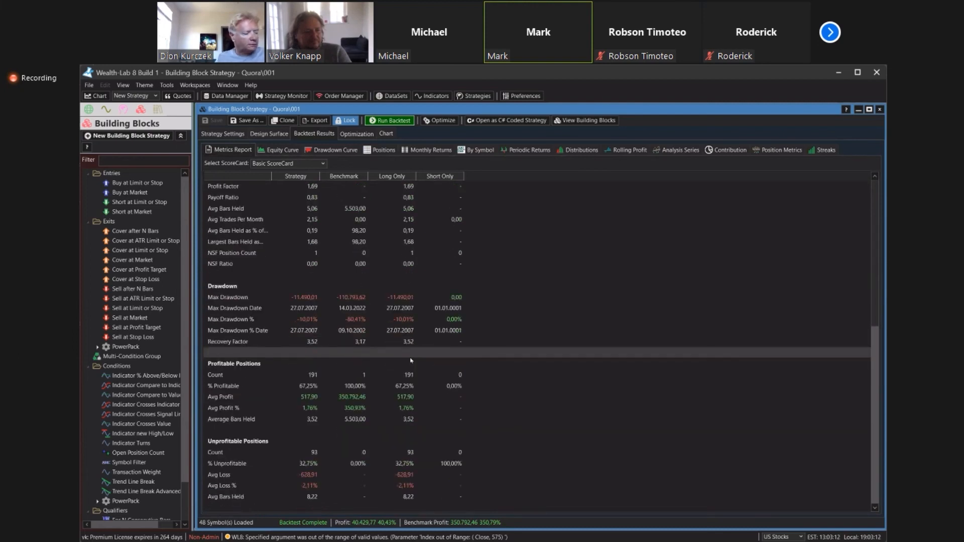
pyautogui.scroll(8, 411, 360)
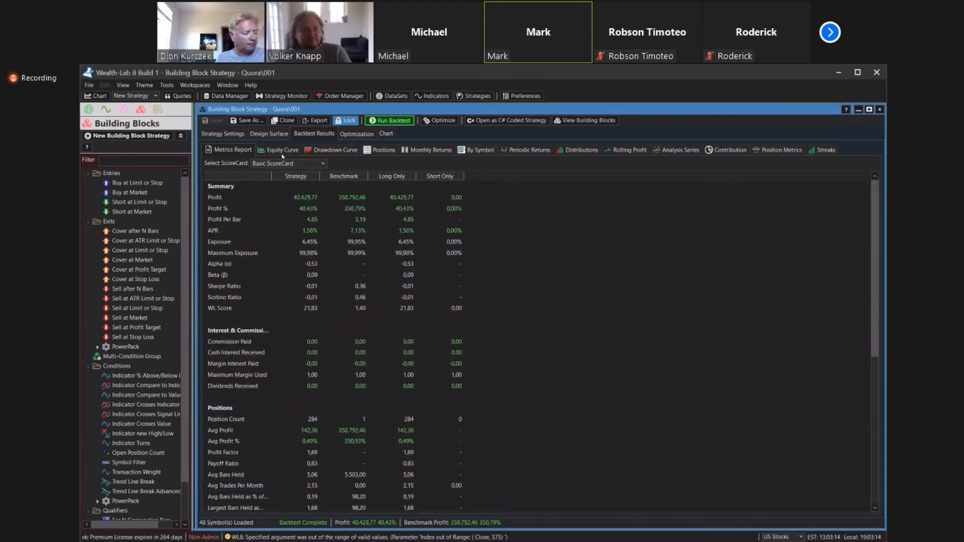
# View the equity curve for the 25 percent position size and change the standard optimization method to Exhaustive.
pyautogui.click(280, 150)
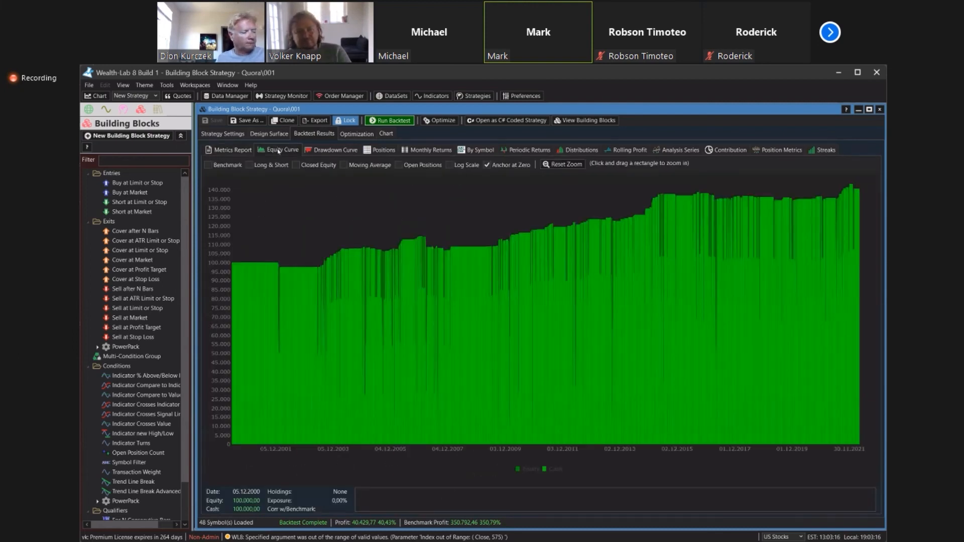
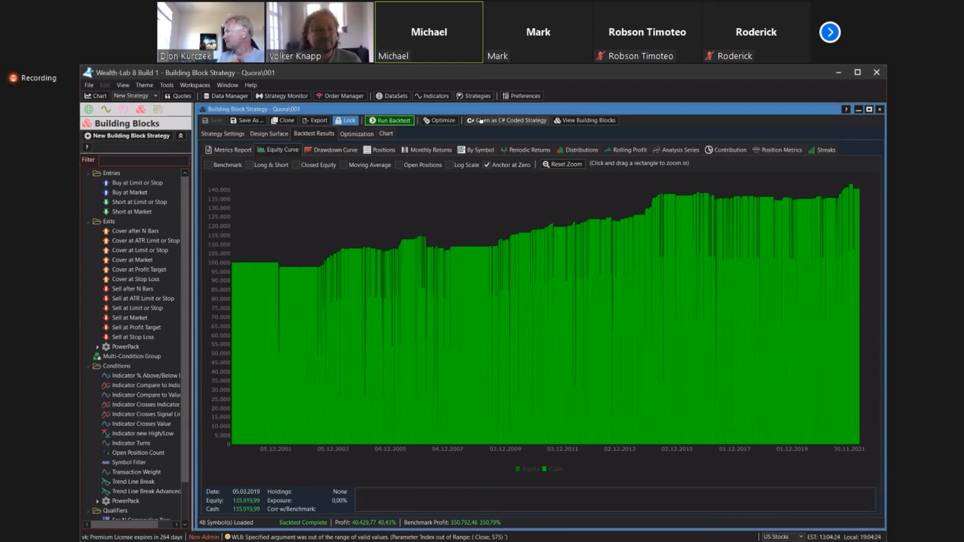
pyautogui.click(439, 121)
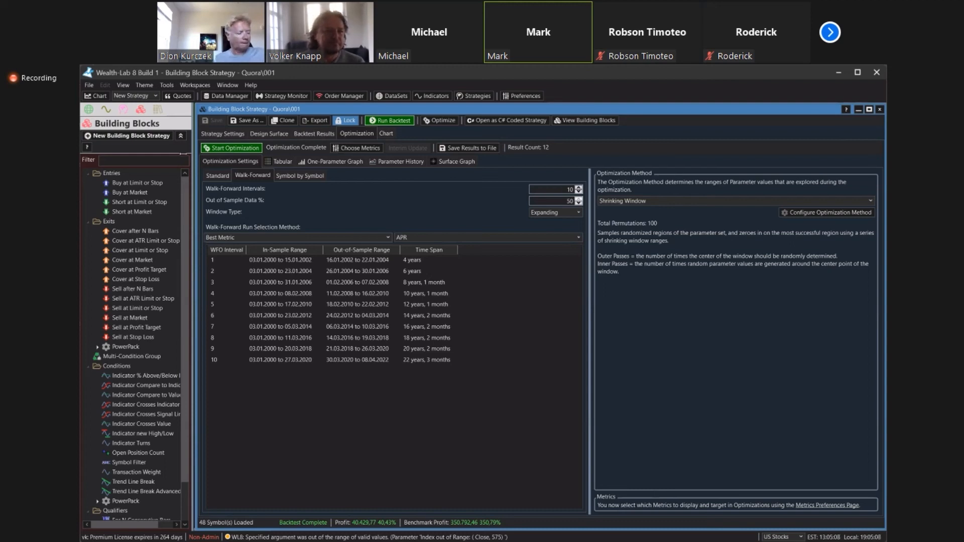
pyautogui.click(219, 176)
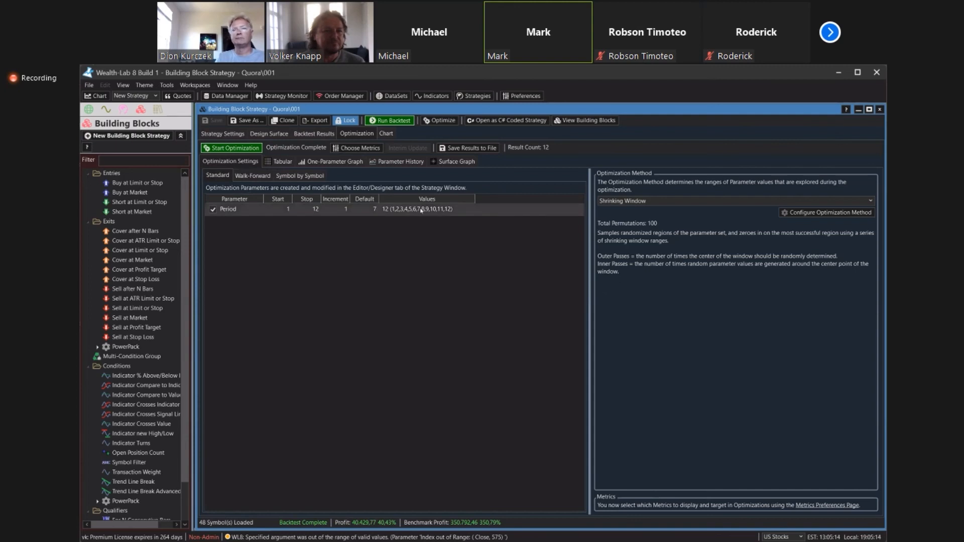
pyautogui.click(653, 201)
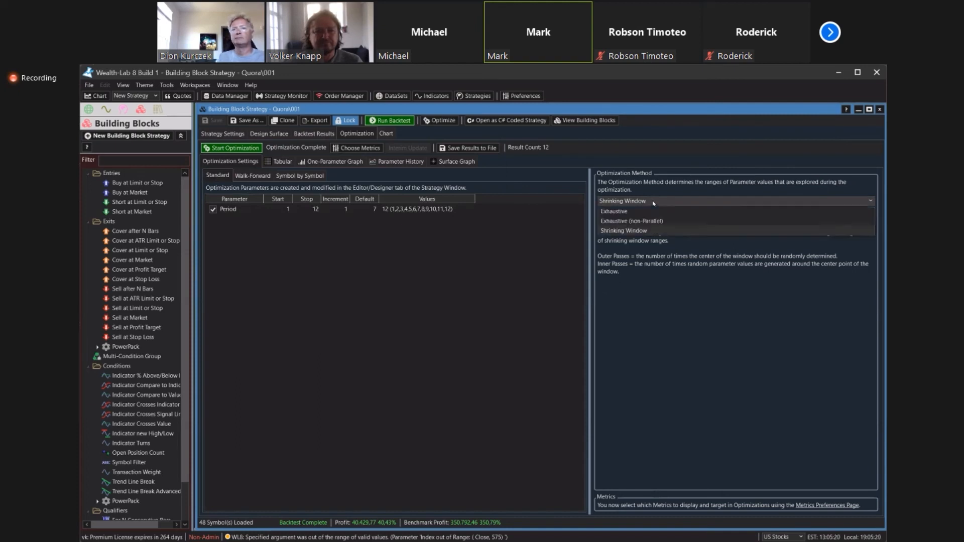
pyautogui.click(648, 212)
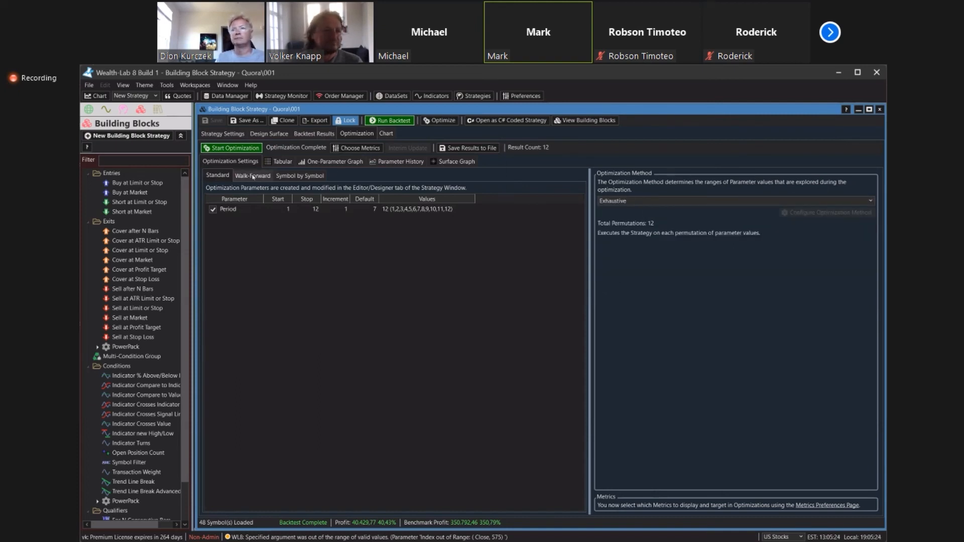
# Rerun the Quora 001 backtest on the NASDAQ 100 dataset and review its metrics report and equity curve.
pyautogui.click(229, 135)
pyautogui.click(257, 271)
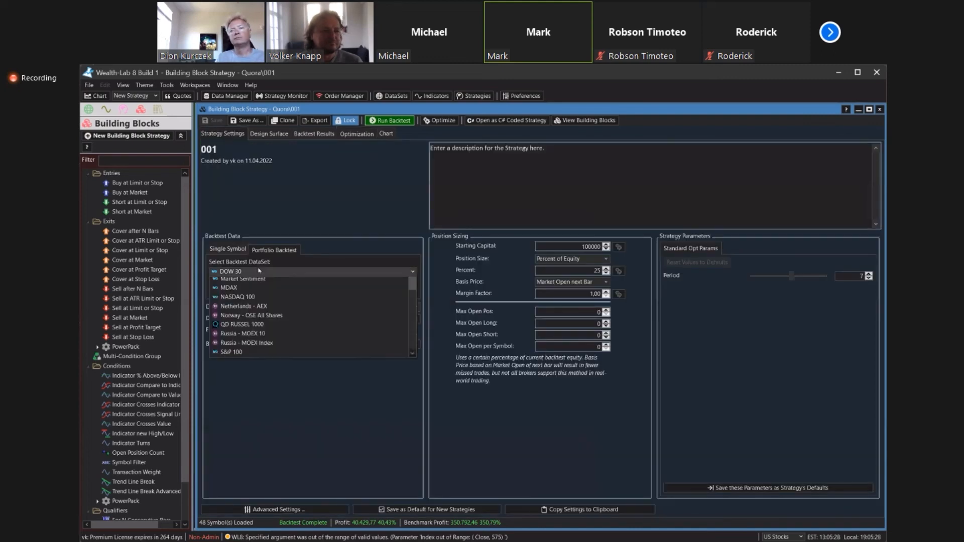
pyautogui.click(295, 402)
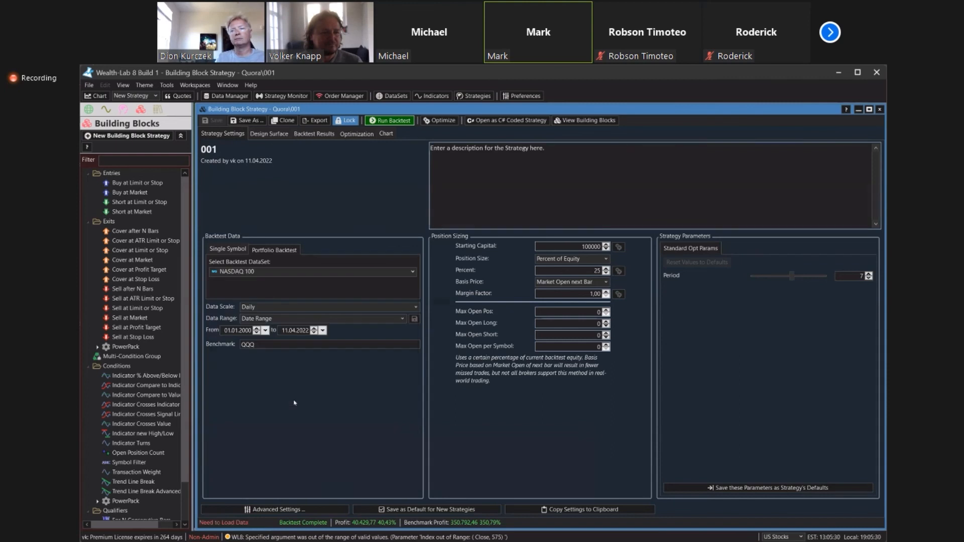
pyautogui.click(393, 120)
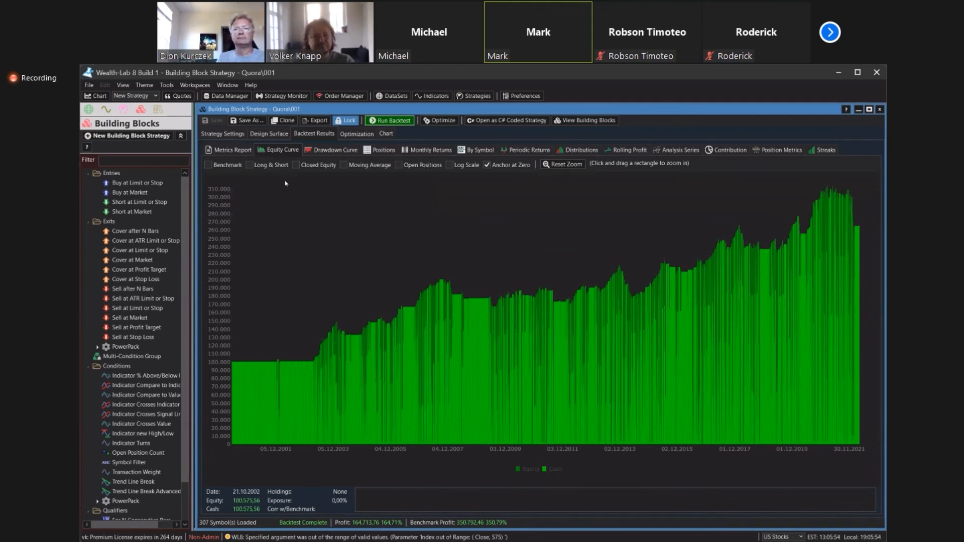
pyautogui.click(231, 150)
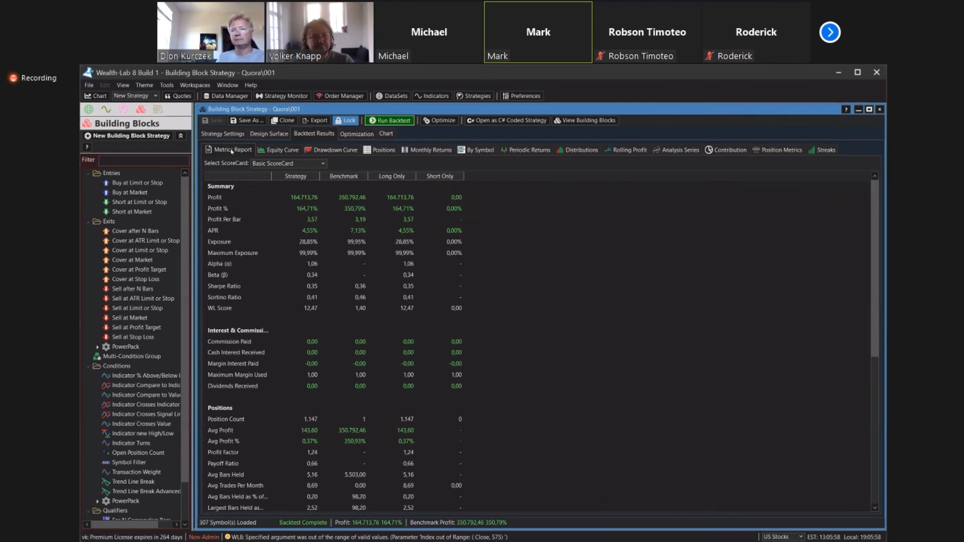
pyautogui.click(277, 151)
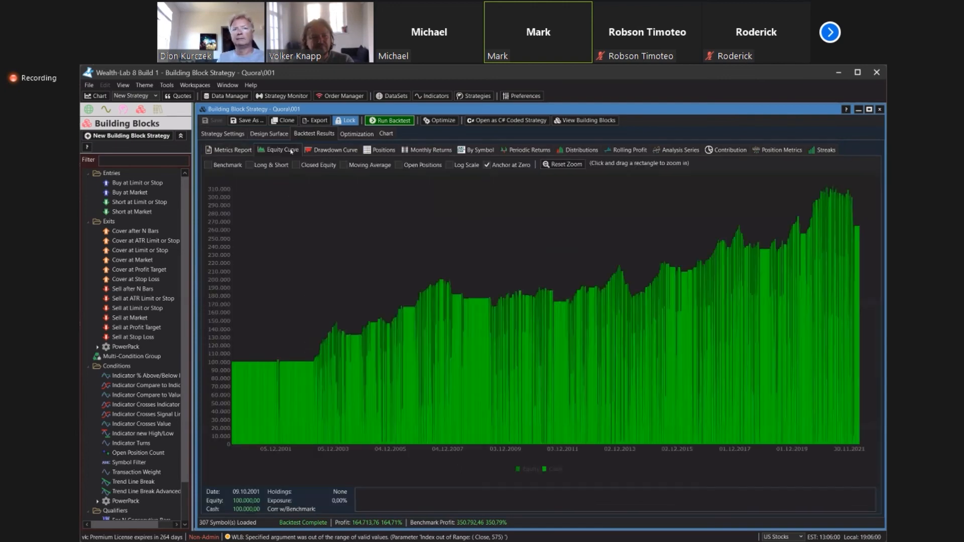
# Try to run the exhaustive optimization of the Period parameter on NASDAQ 100.
pyautogui.click(357, 134)
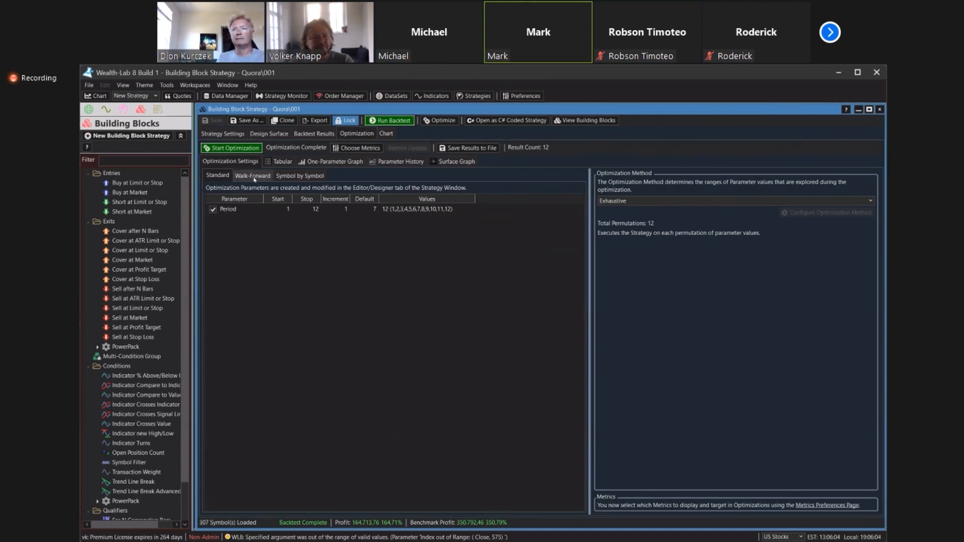
pyautogui.click(223, 149)
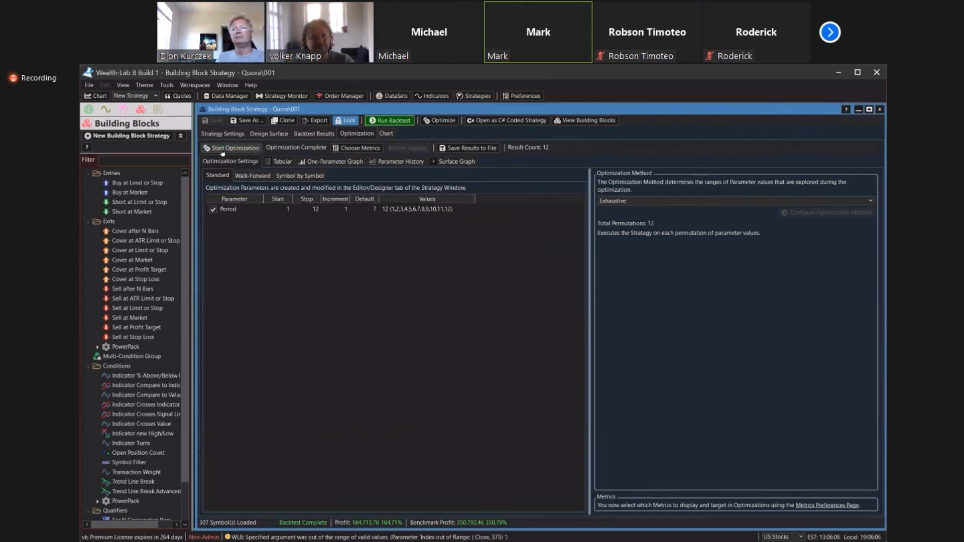
pyautogui.click(223, 148)
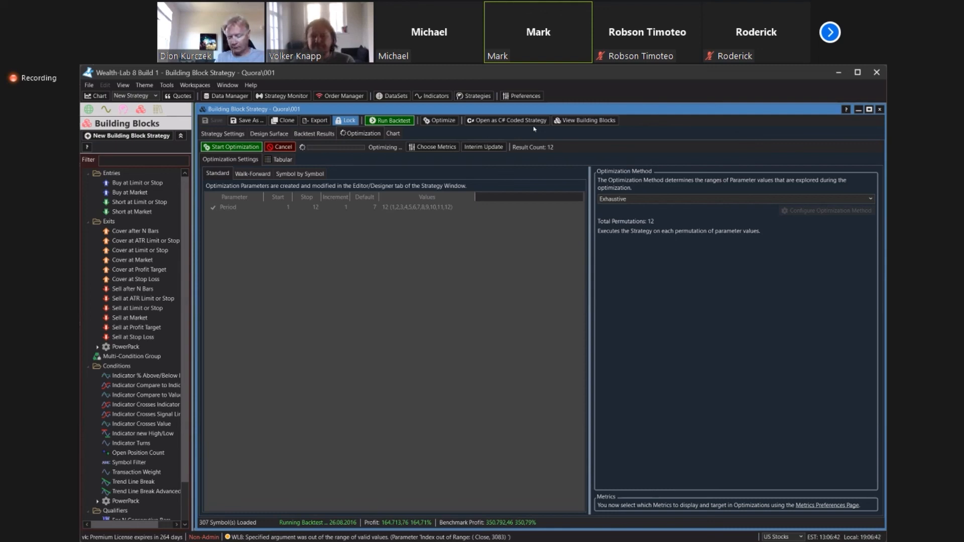
pyautogui.click(283, 147)
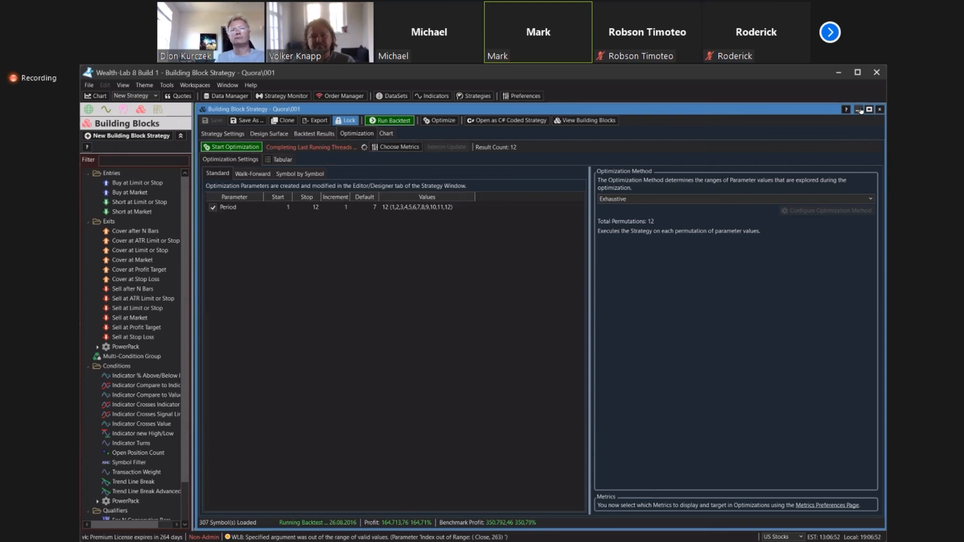
# Minimize the Quora 001 strategy and open the sample strategy A Seventeen Liner in a maximized window.
pyautogui.click(858, 109)
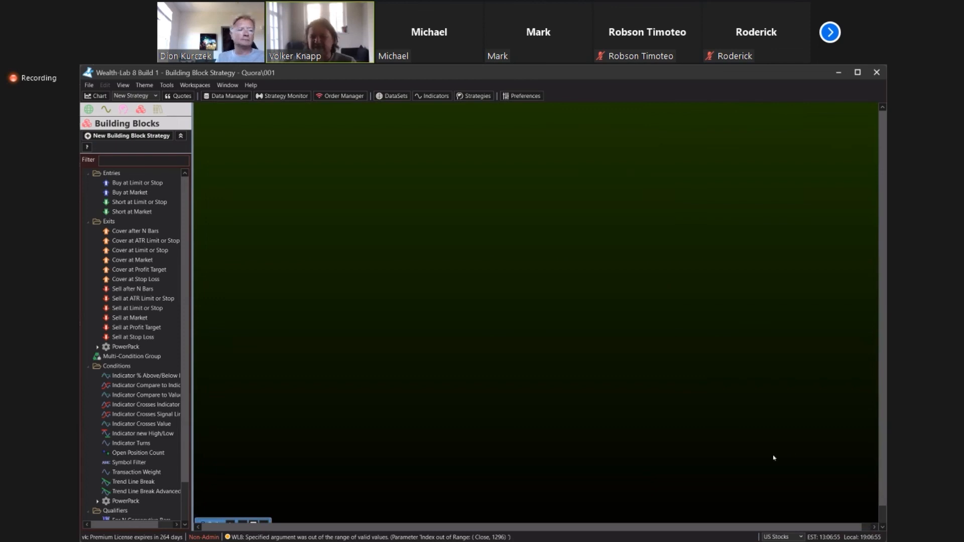
pyautogui.moveTo(882, 328)
pyautogui.mouseDown()
pyautogui.moveTo(882, 352)
pyautogui.moveTo(883, 313)
pyautogui.mouseUp()
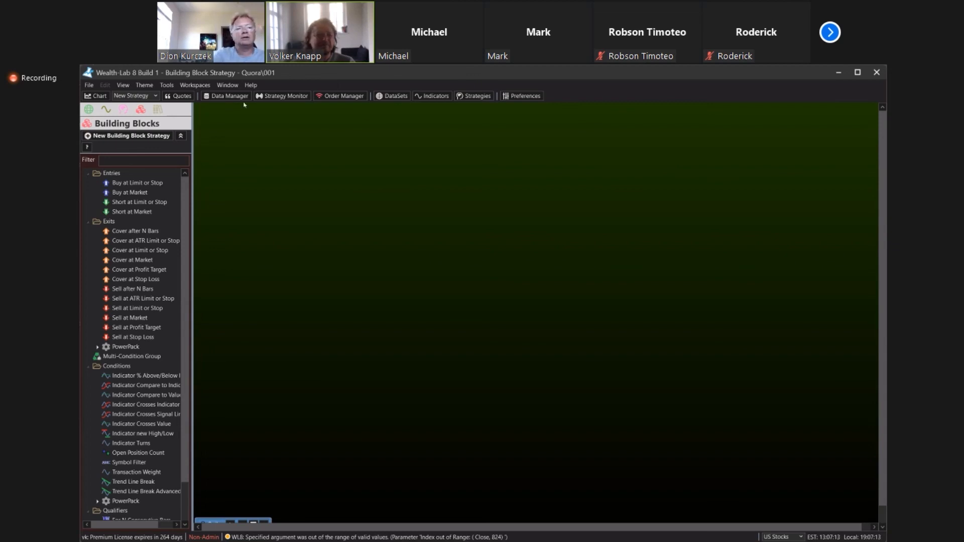
pyautogui.click(124, 109)
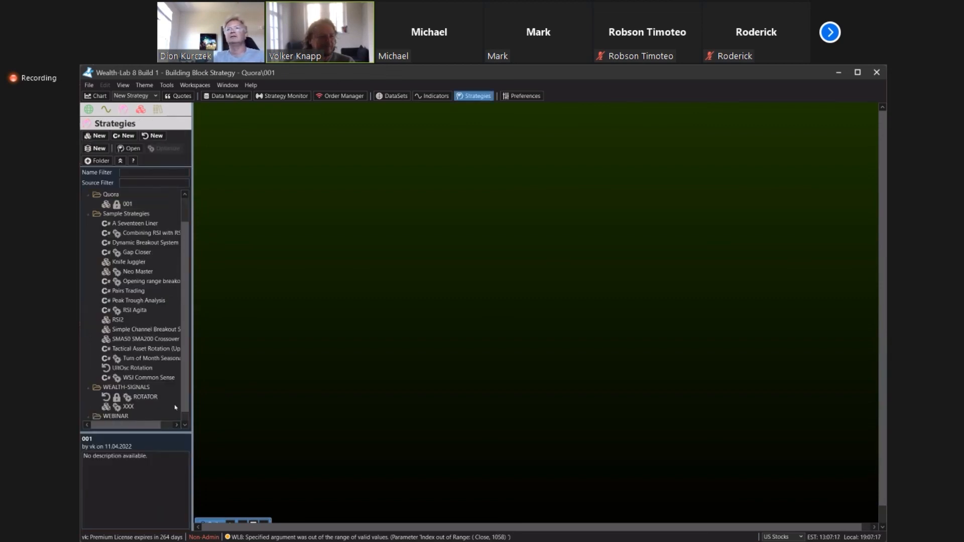
pyautogui.moveTo(186, 365); pyautogui.dragTo(189, 334)
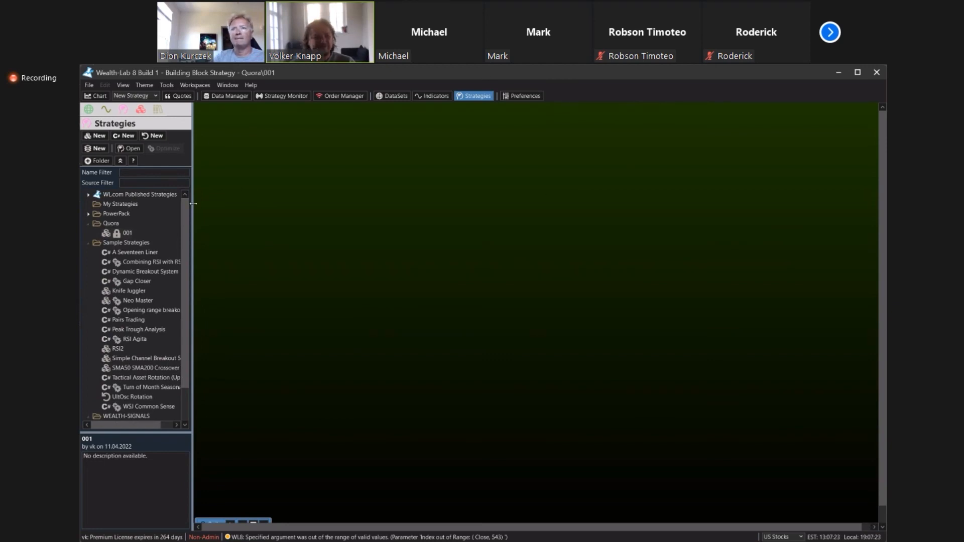
pyautogui.moveTo(184, 221); pyautogui.dragTo(186, 297)
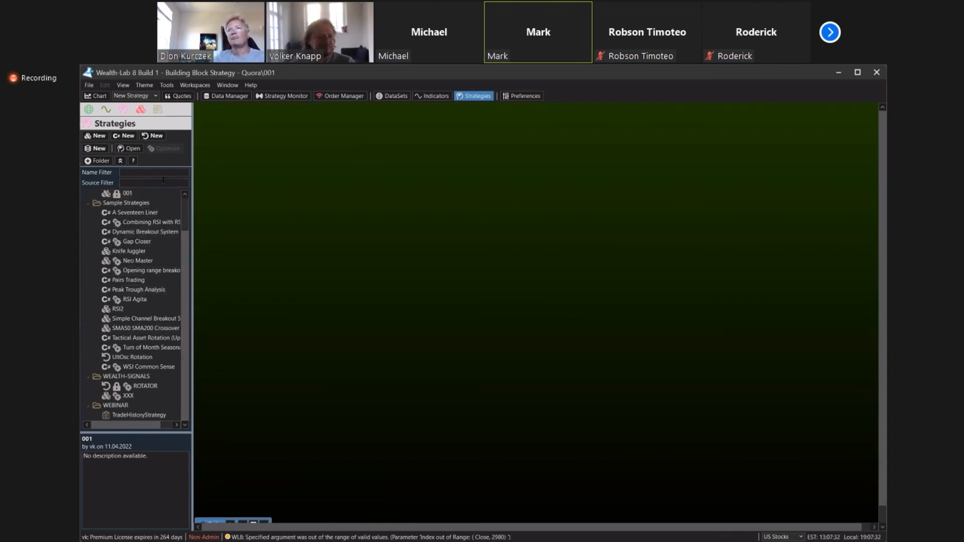
pyautogui.click(138, 212)
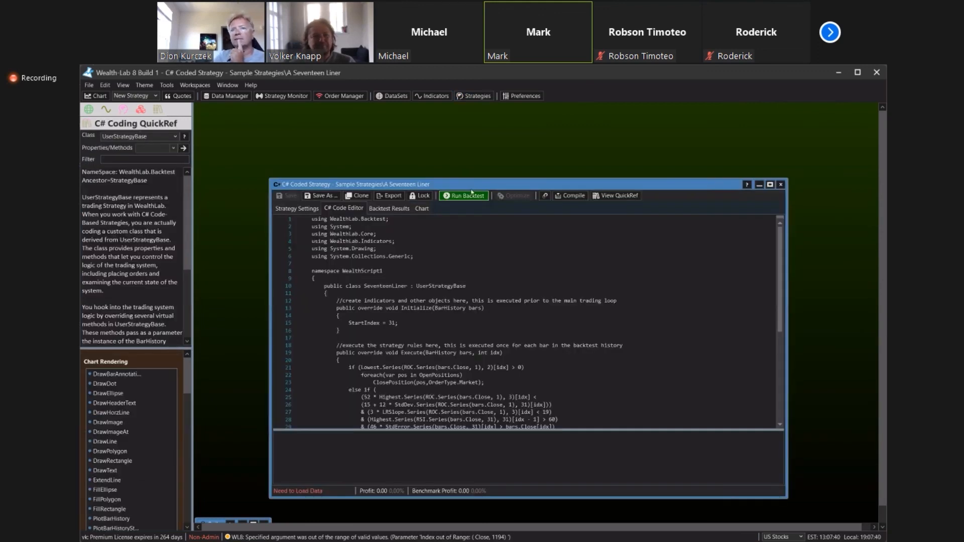
pyautogui.doubleClick(467, 185)
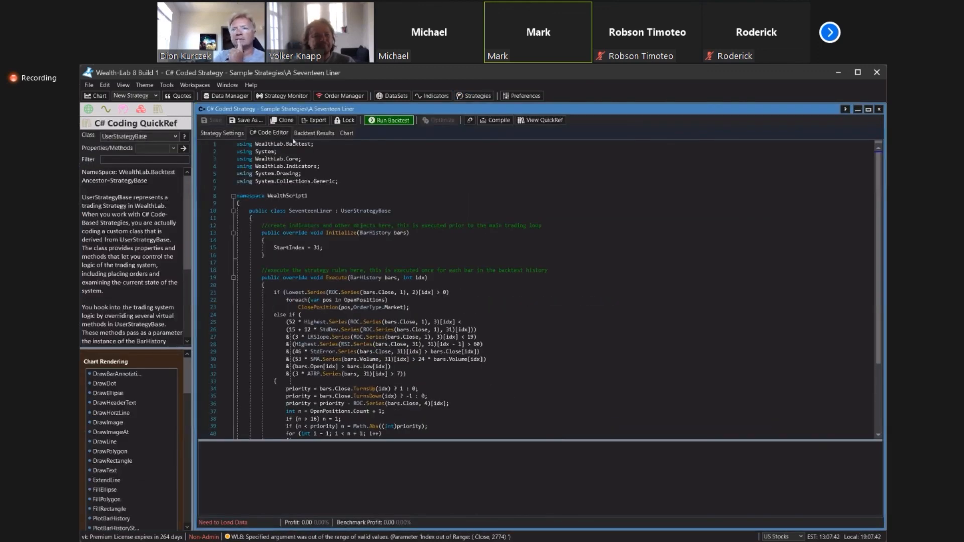
# Run A Seventeen Liner as a portfolio backtest on DOW 30 and examine its equity curve against the benchmark.
pyautogui.click(216, 133)
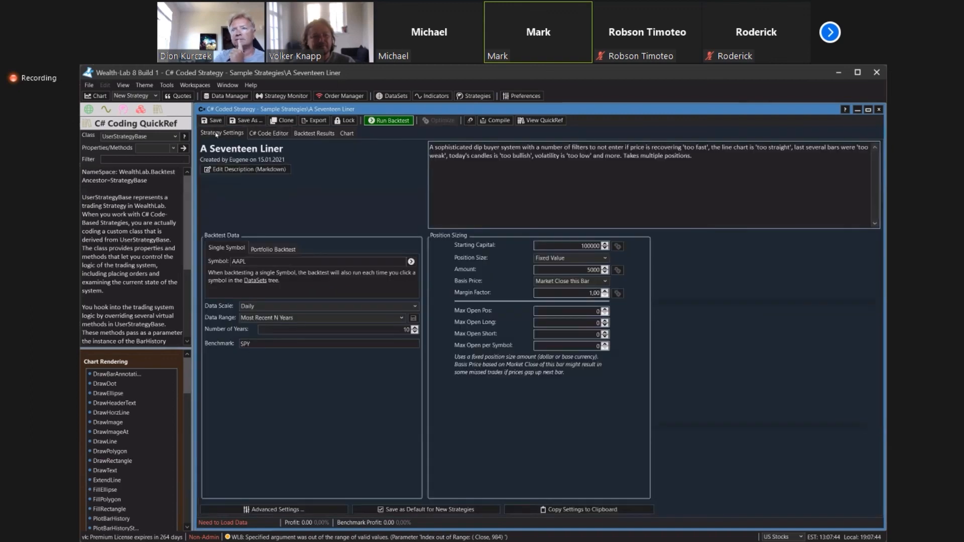
pyautogui.click(272, 248)
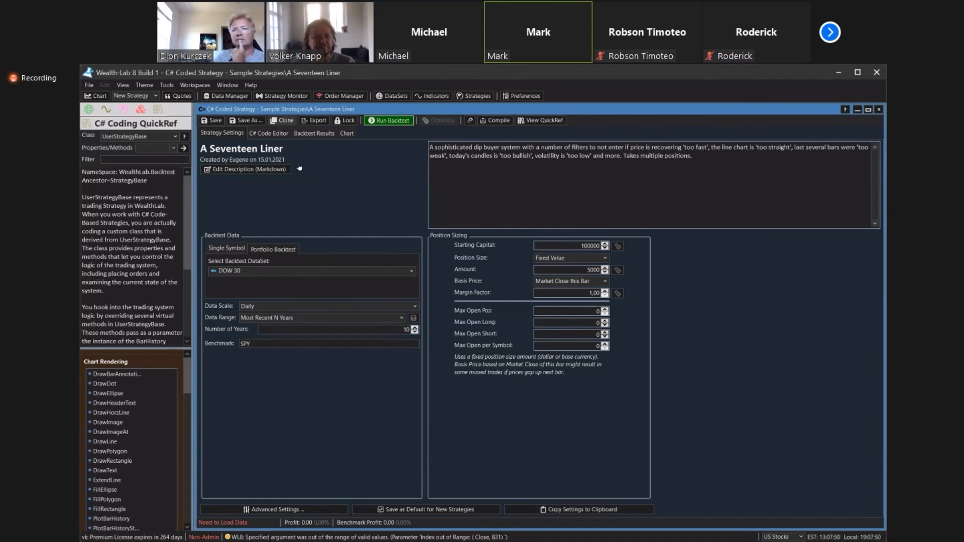
pyautogui.click(392, 121)
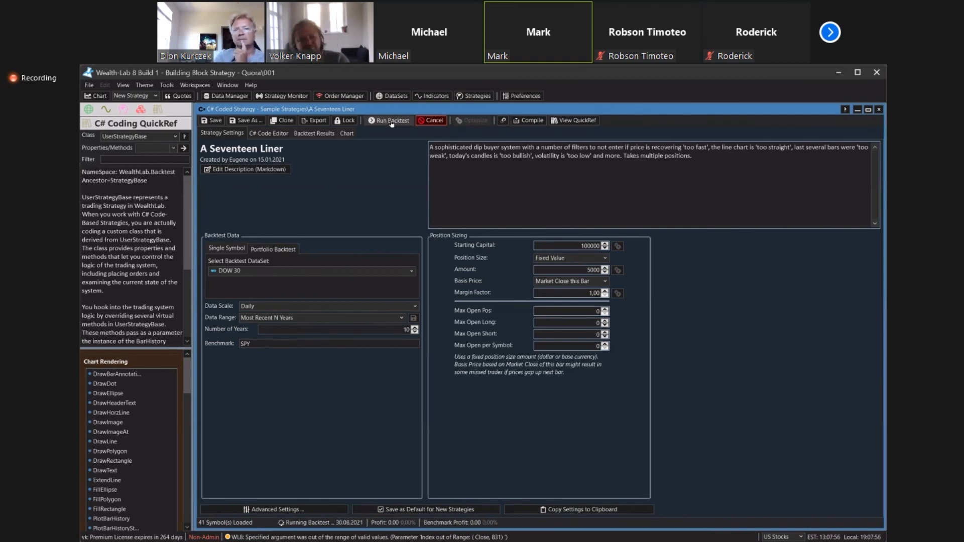
pyautogui.click(270, 133)
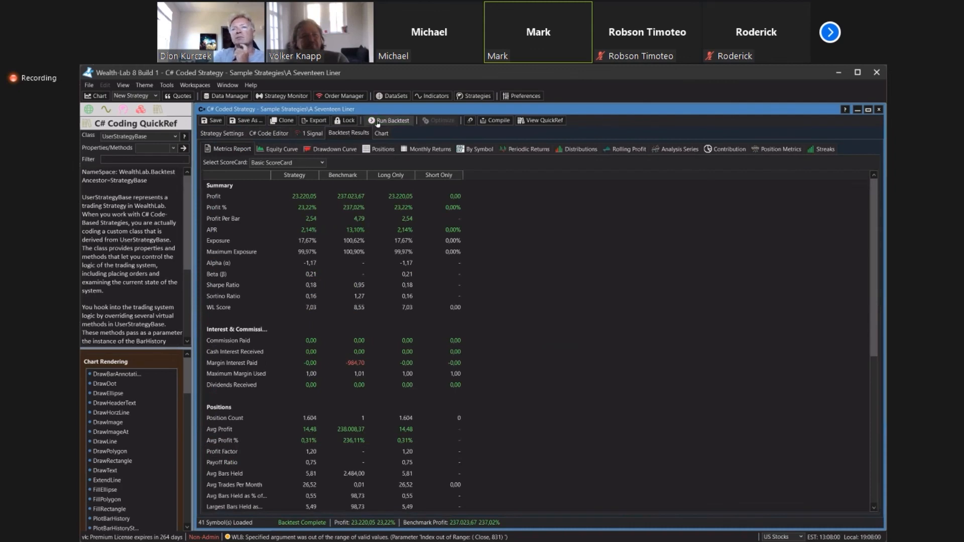
pyautogui.click(377, 122)
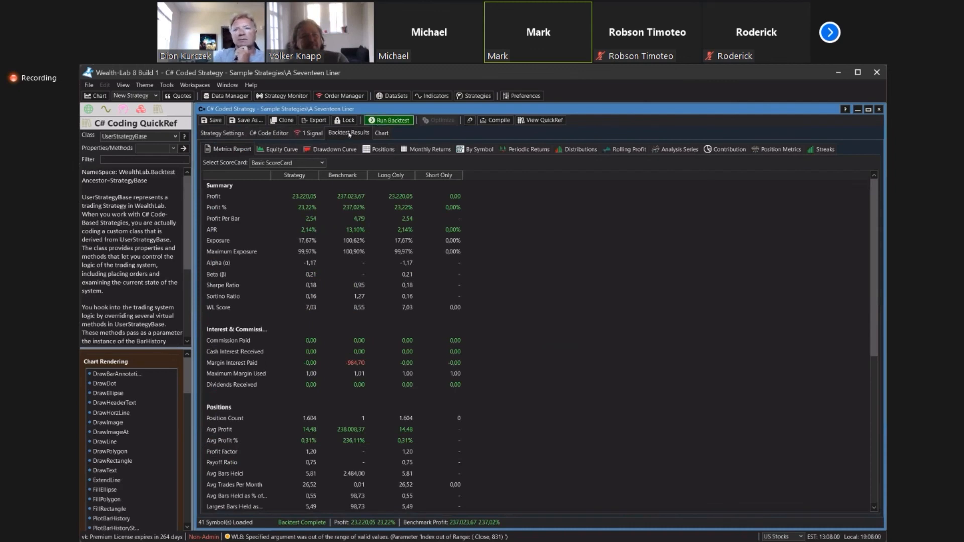
pyautogui.click(275, 149)
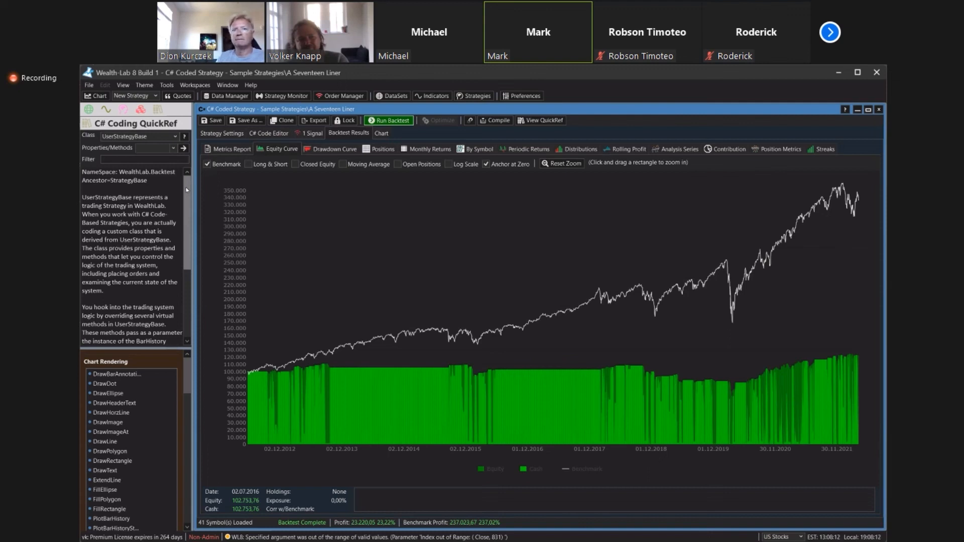
pyautogui.scroll(-5, 186, 191)
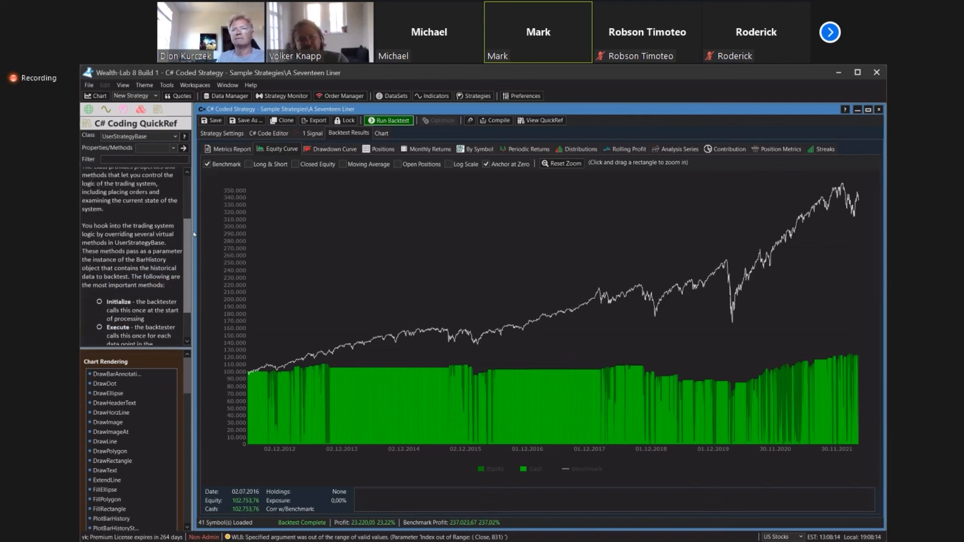
pyautogui.scroll(5, 188, 188)
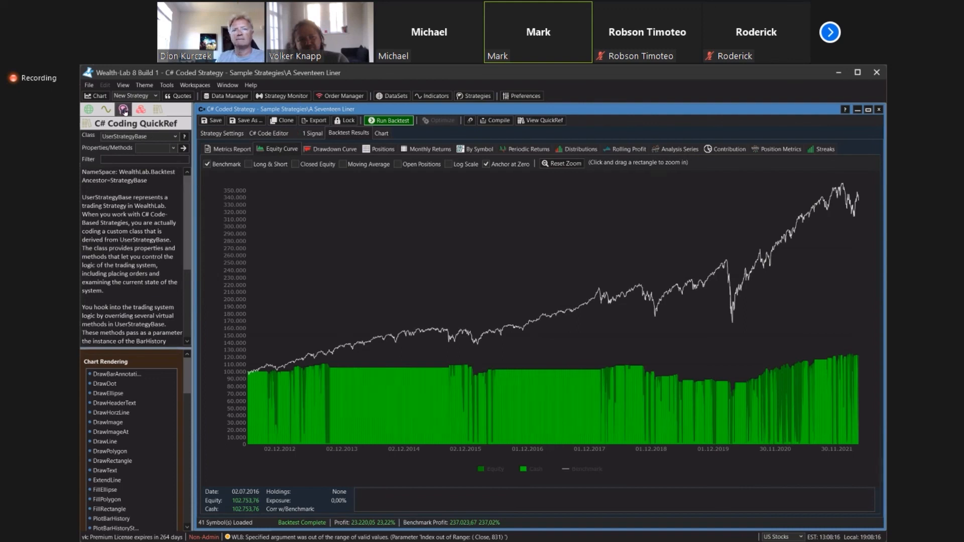
# Rerun the A Seventeen Liner backtest on the NASDAQ 100 dataset with position size set to Percent of Equity at 10 percent.
pyautogui.click(124, 110)
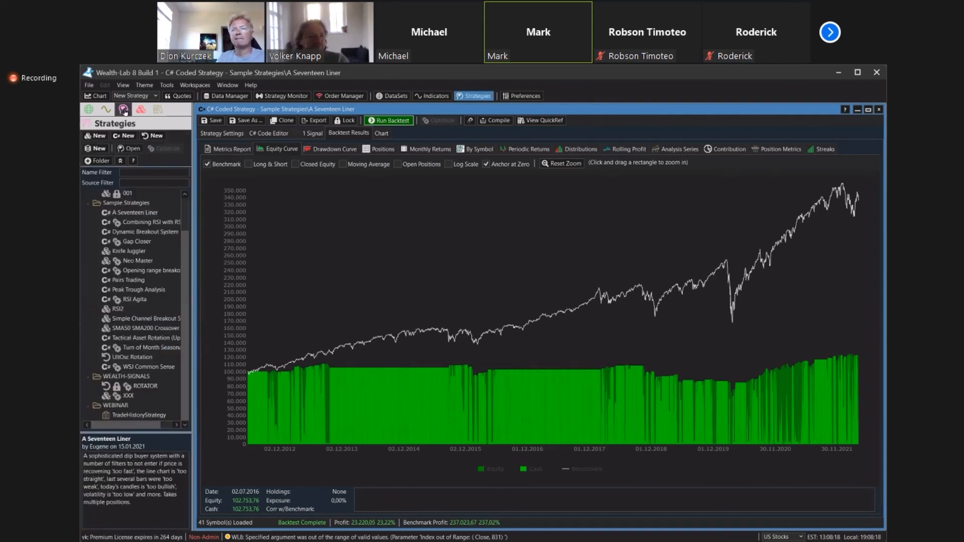
pyautogui.click(212, 133)
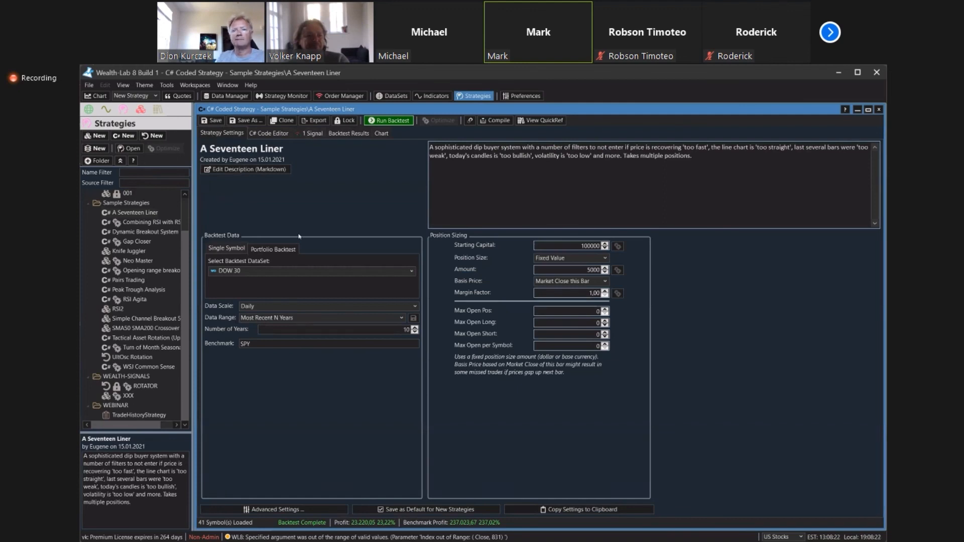
pyautogui.click(255, 272)
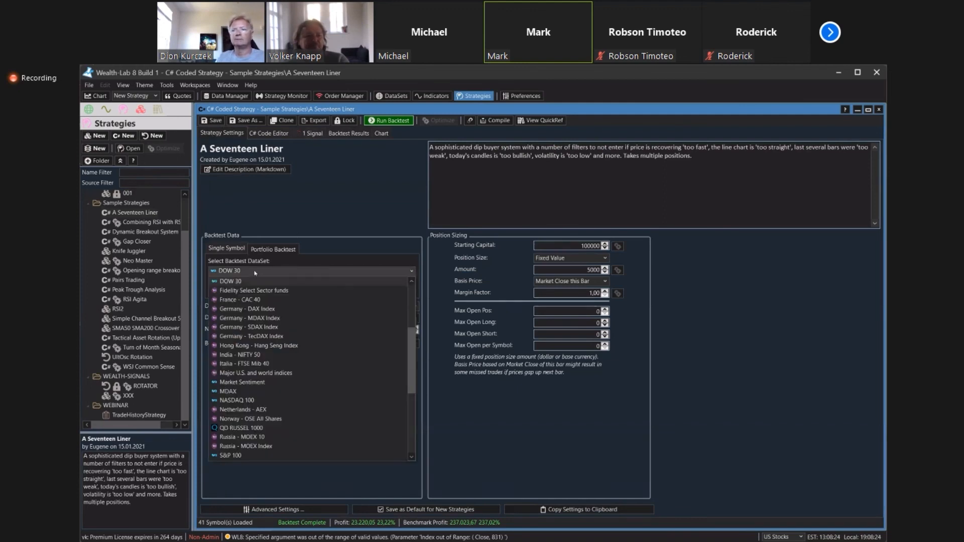
pyautogui.click(260, 401)
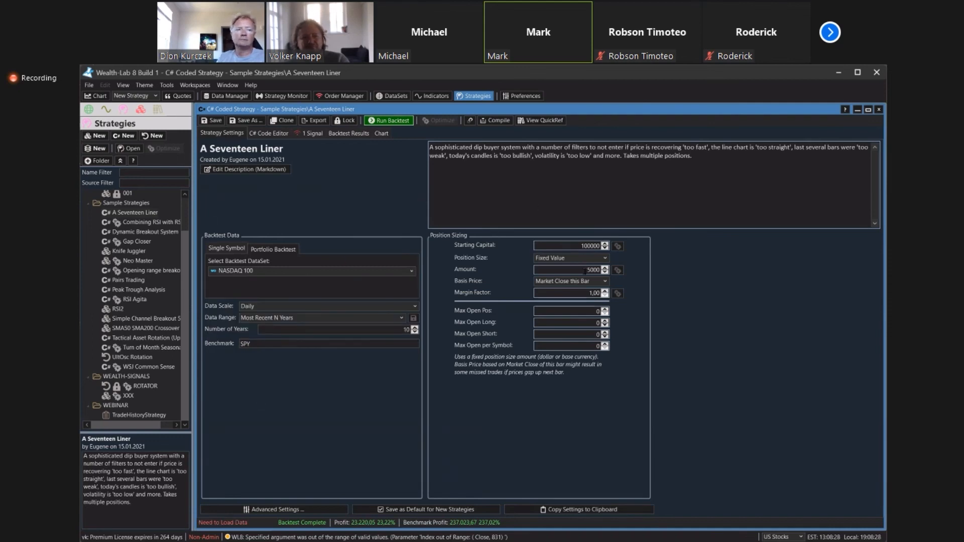
pyautogui.click(603, 258)
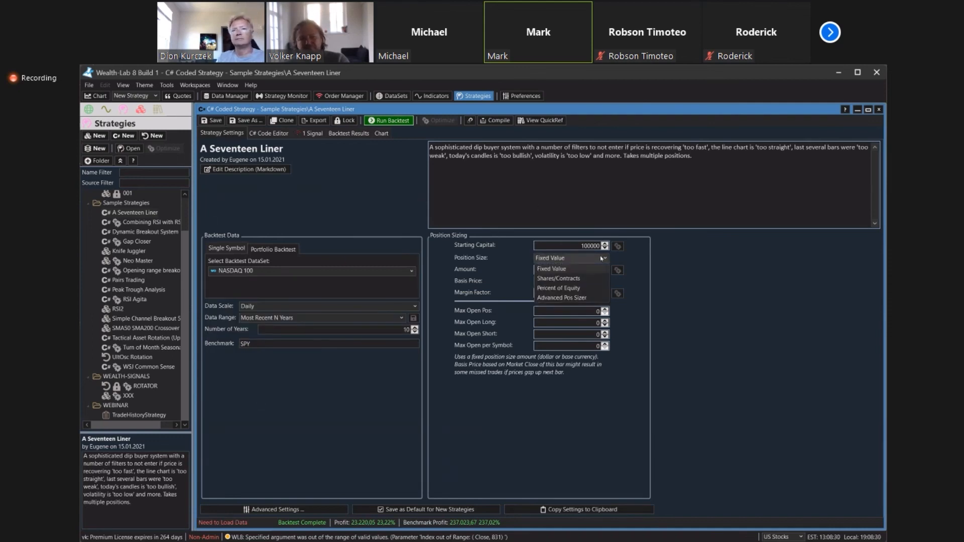
pyautogui.click(566, 288)
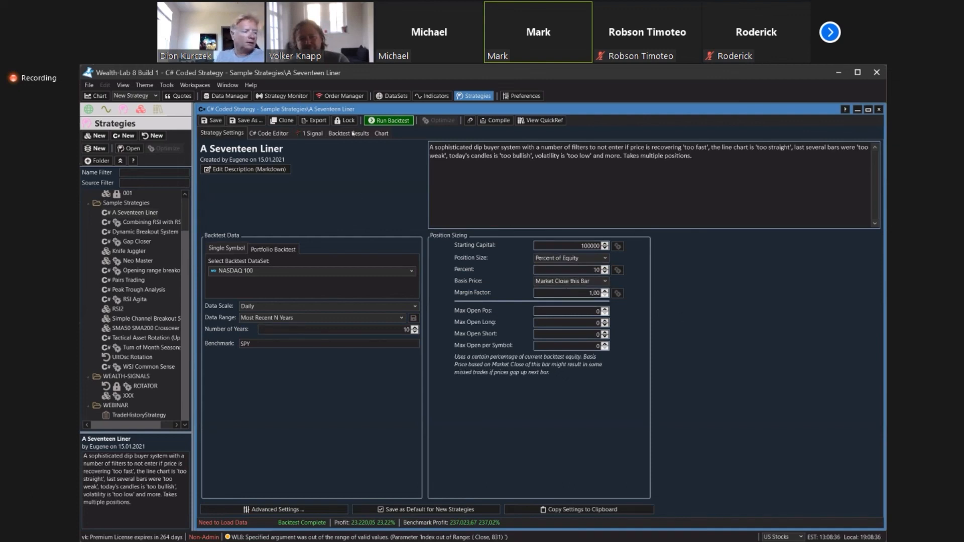
pyautogui.click(390, 121)
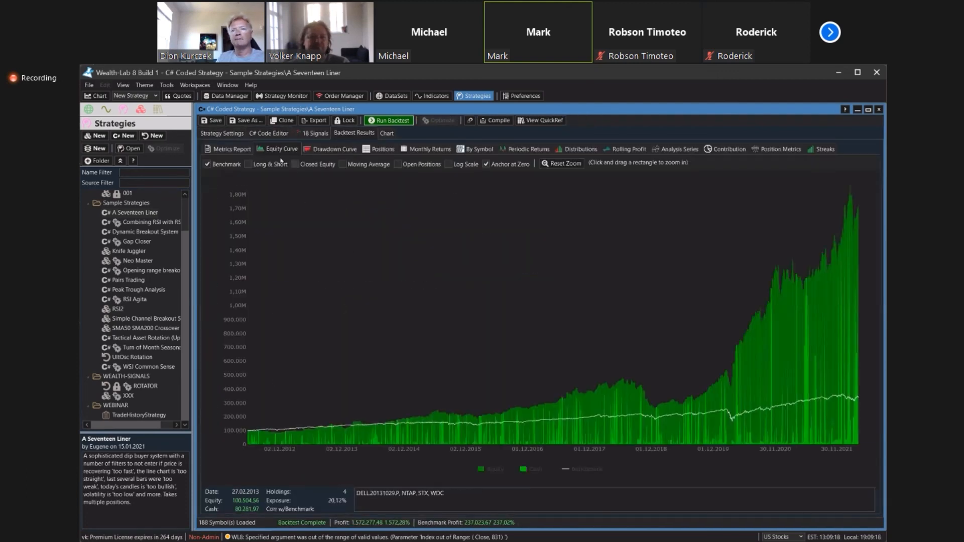
# Examine the metrics report of the NASDAQ 100 backtest, including its position, drawdown and summary figures.
pyautogui.click(226, 150)
pyautogui.scroll(-5, 343, 315)
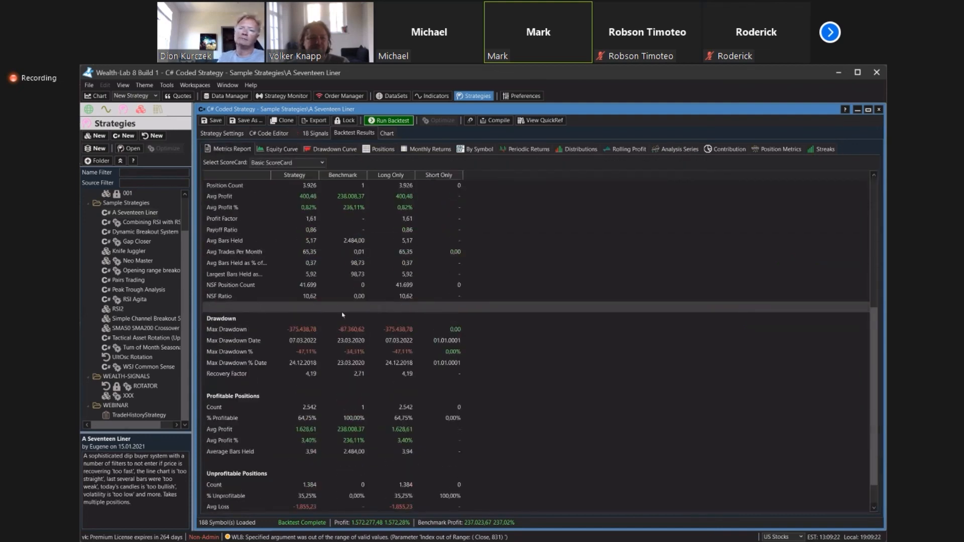
pyautogui.scroll(-2, 342, 314)
pyautogui.scroll(8, 342, 314)
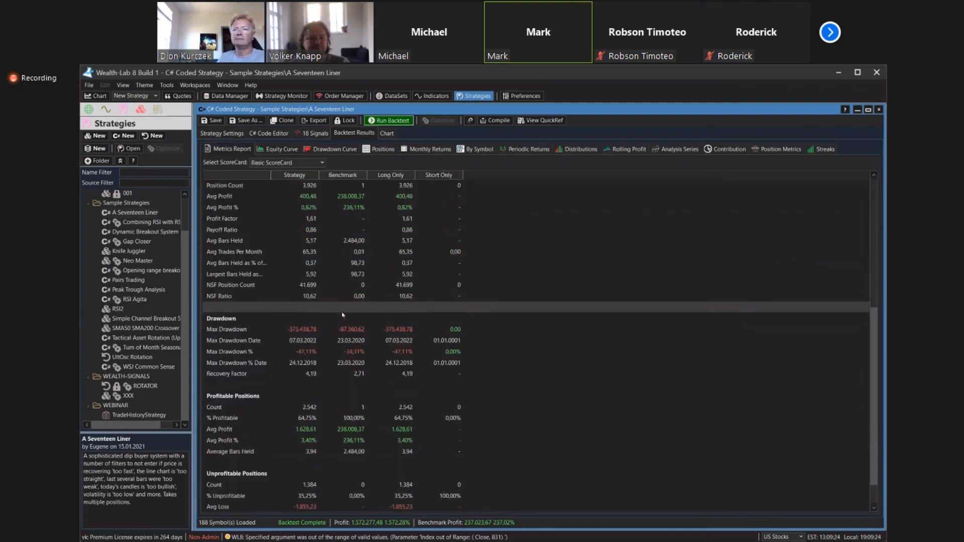
pyautogui.scroll(-8, 343, 314)
pyautogui.scroll(1, 343, 315)
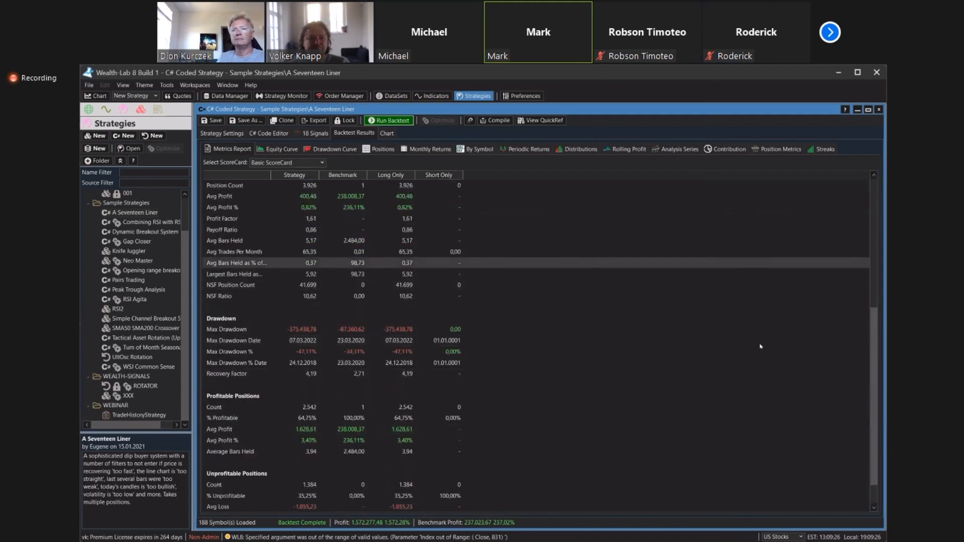
pyautogui.moveTo(874, 376); pyautogui.dragTo(882, 326)
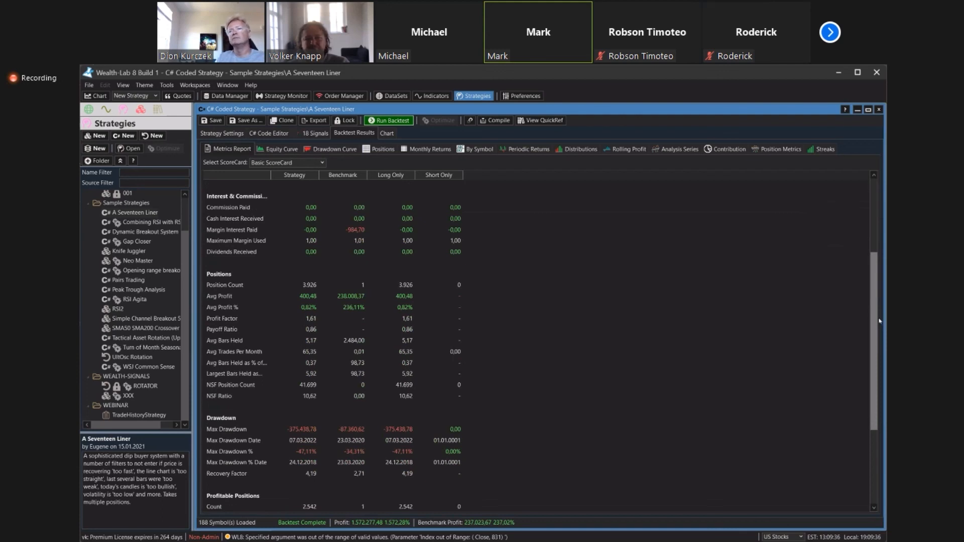
pyautogui.moveTo(881, 326); pyautogui.dragTo(880, 252)
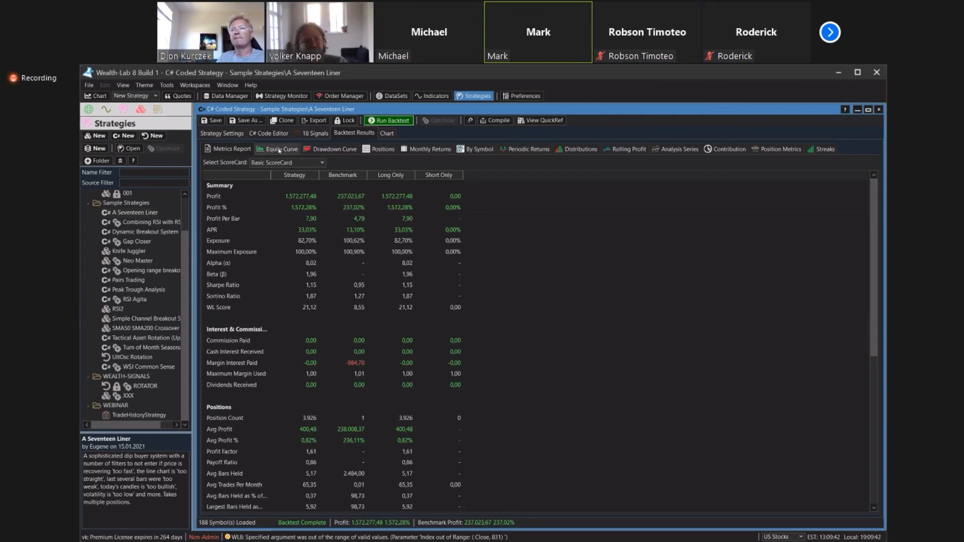
# Review A Seventeen Liner's backtest settings and C# code, and look through the list of saved strategies.
pyautogui.click(212, 134)
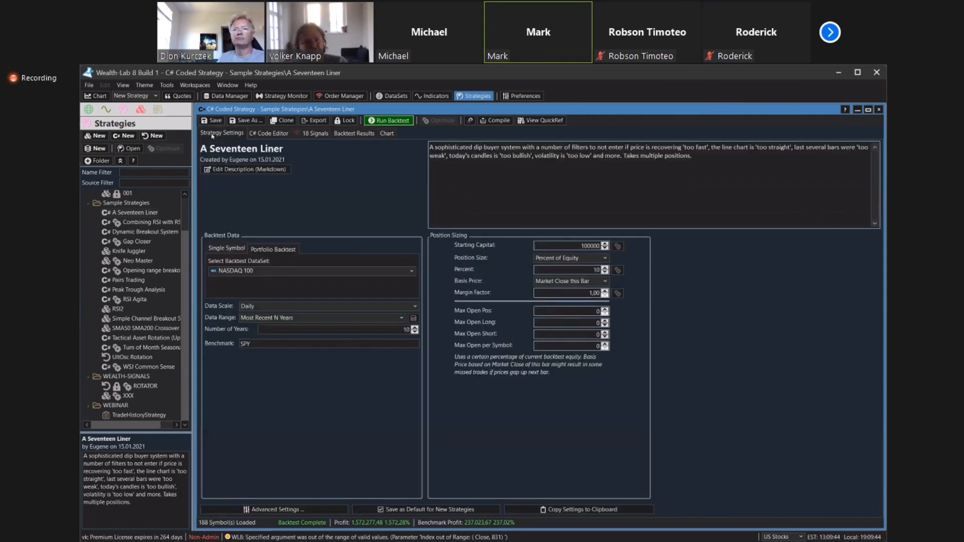
pyautogui.click(271, 133)
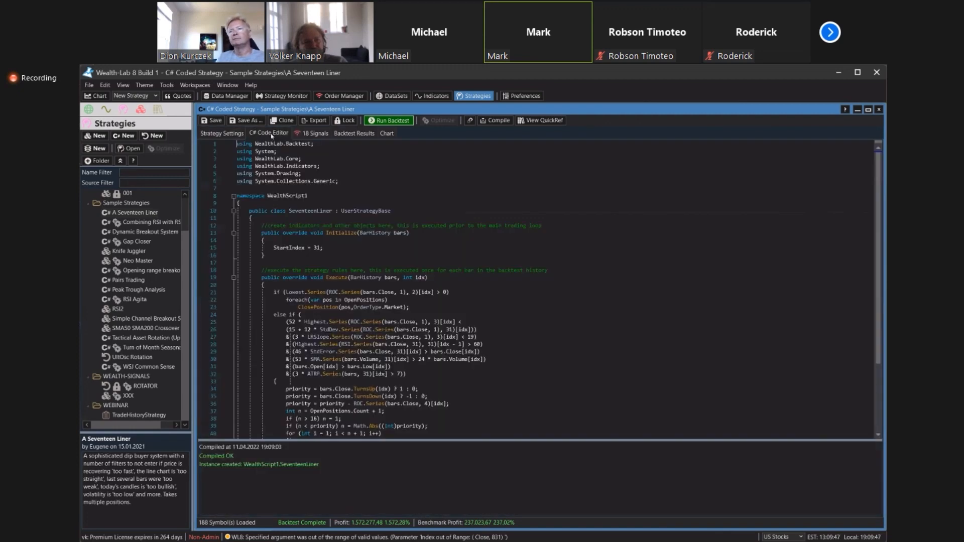
pyautogui.click(227, 134)
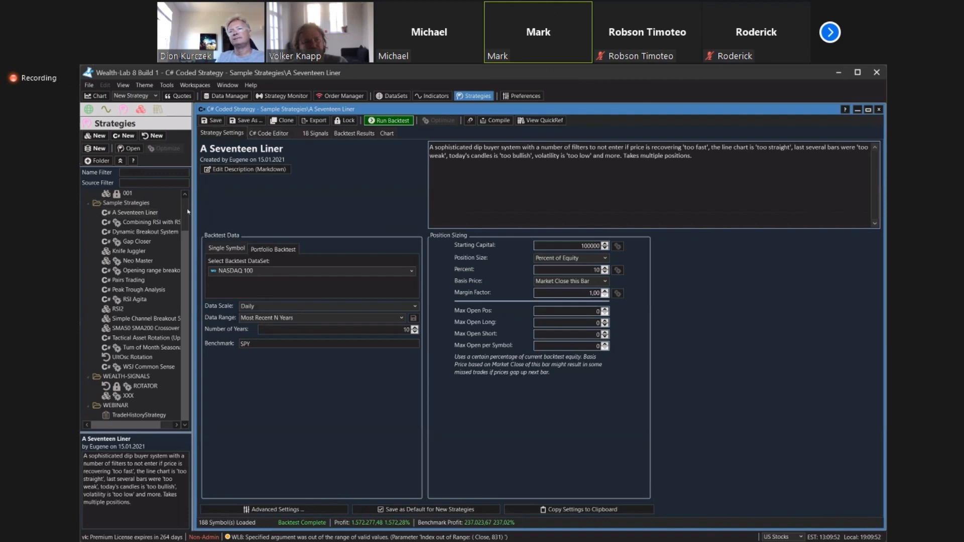
pyautogui.moveTo(186, 247); pyautogui.dragTo(187, 197)
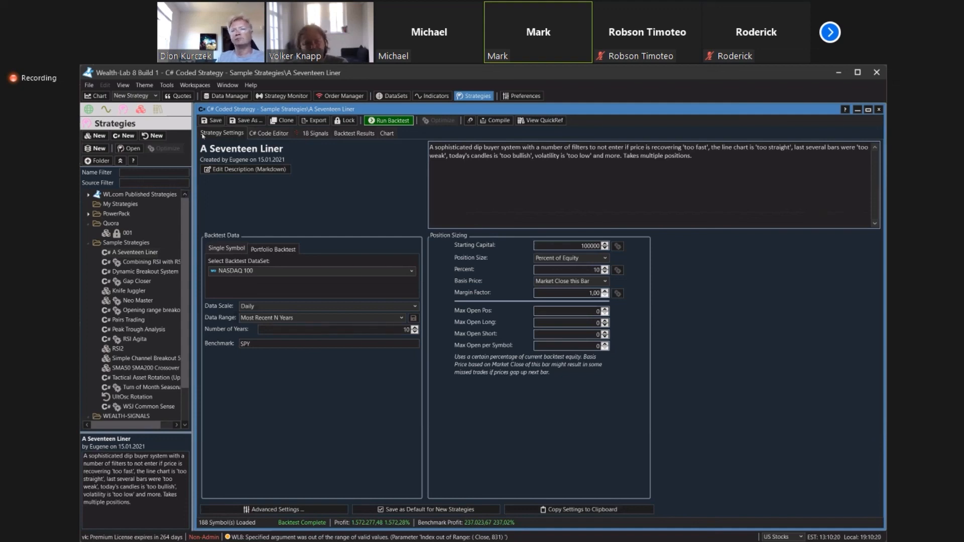
# Examine the backtest's analysis series, periodic and monthly returns, rolling profit, position metrics and winning/losing streaks.
pyautogui.click(346, 134)
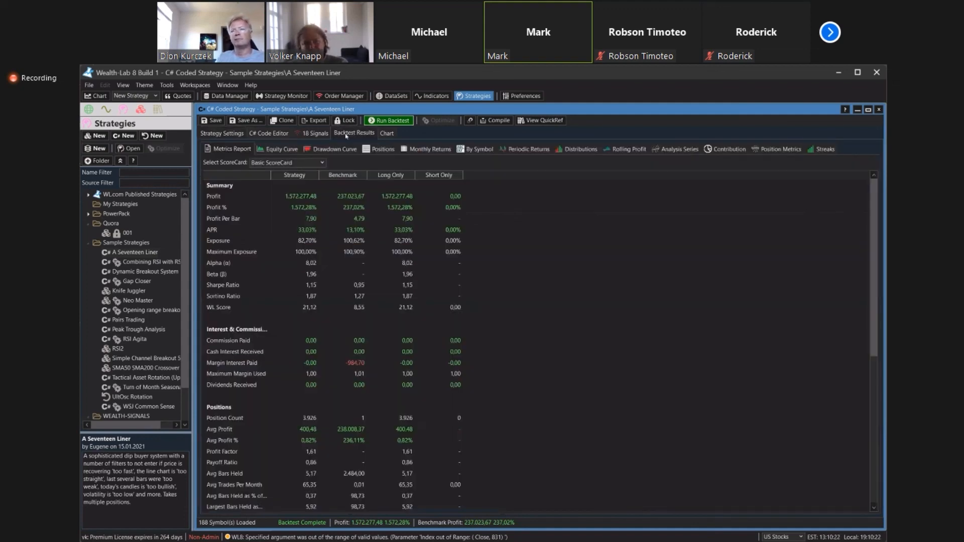
pyautogui.click(672, 149)
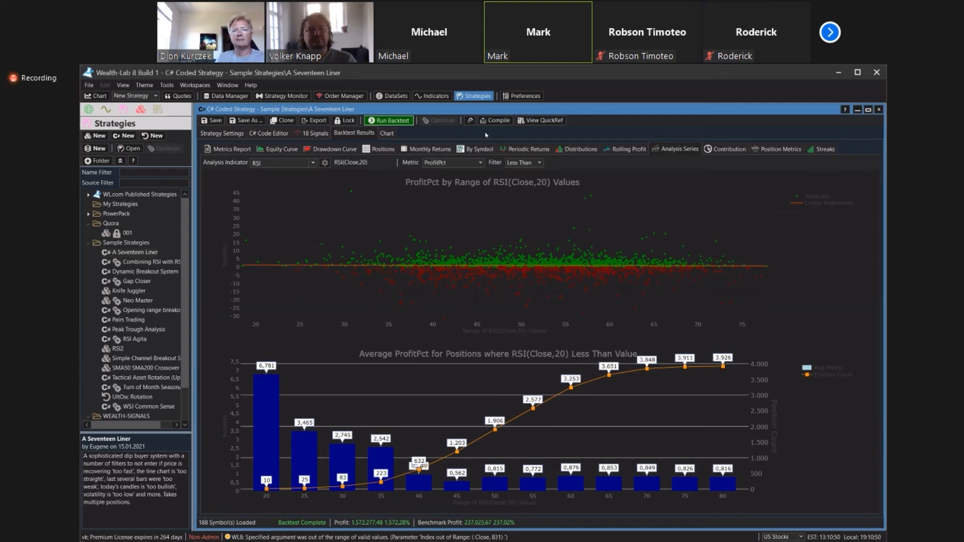
pyautogui.click(528, 150)
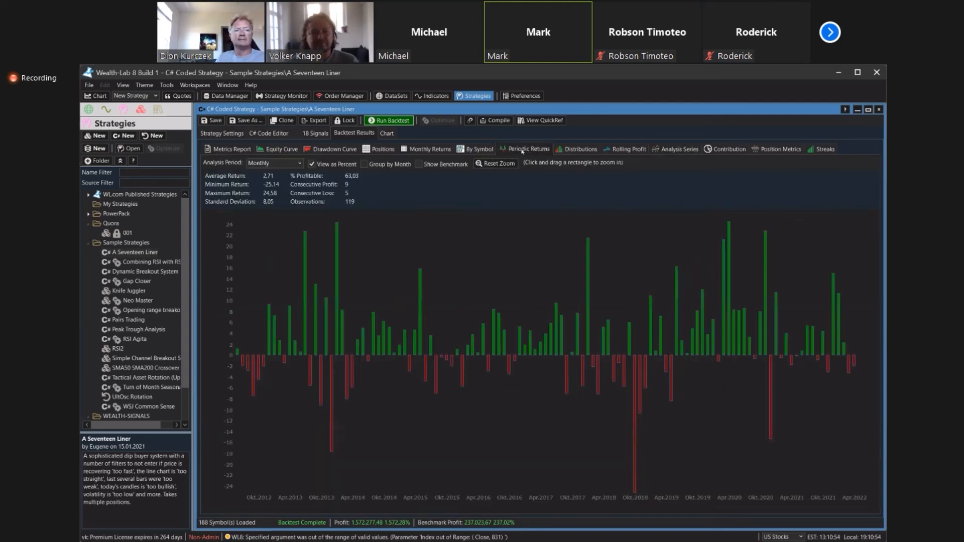
pyautogui.click(432, 151)
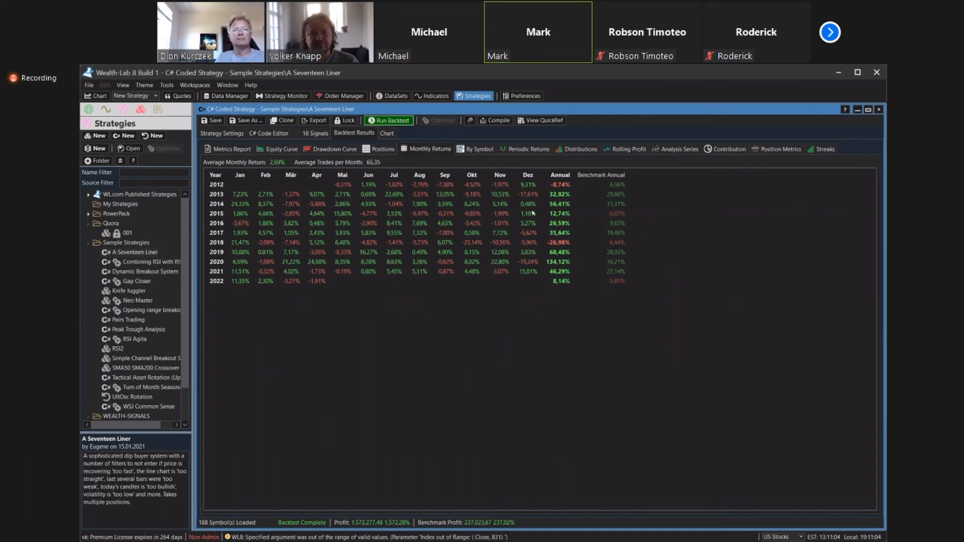
pyautogui.click(621, 150)
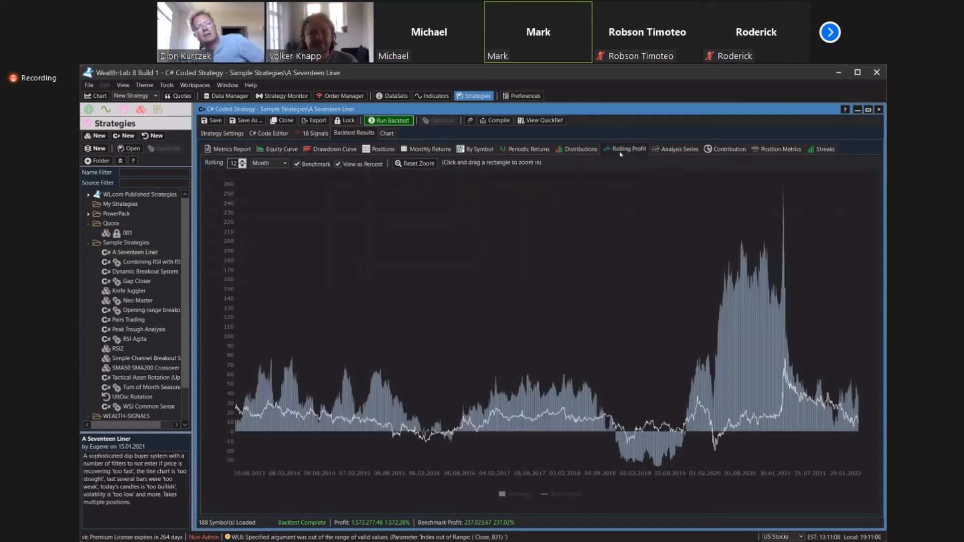
pyautogui.click(768, 150)
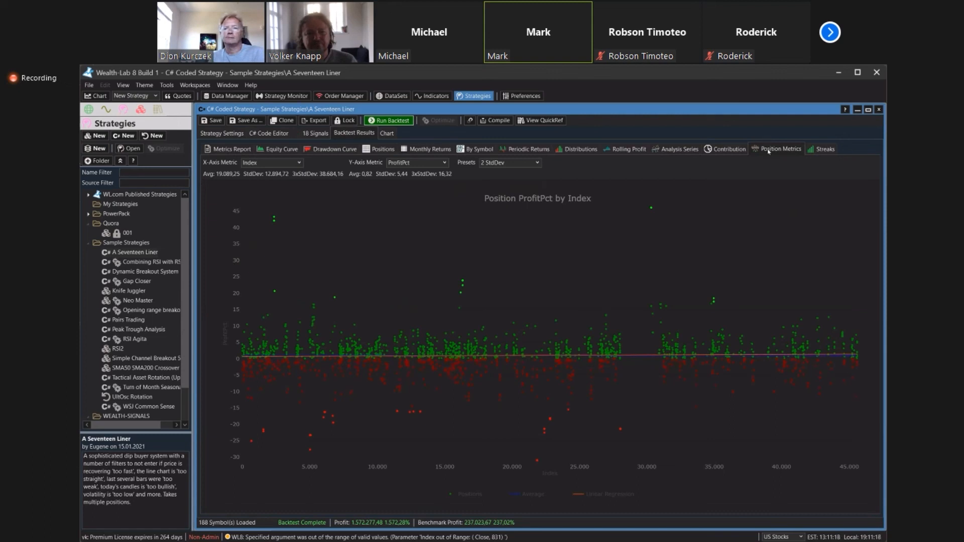
pyautogui.click(821, 154)
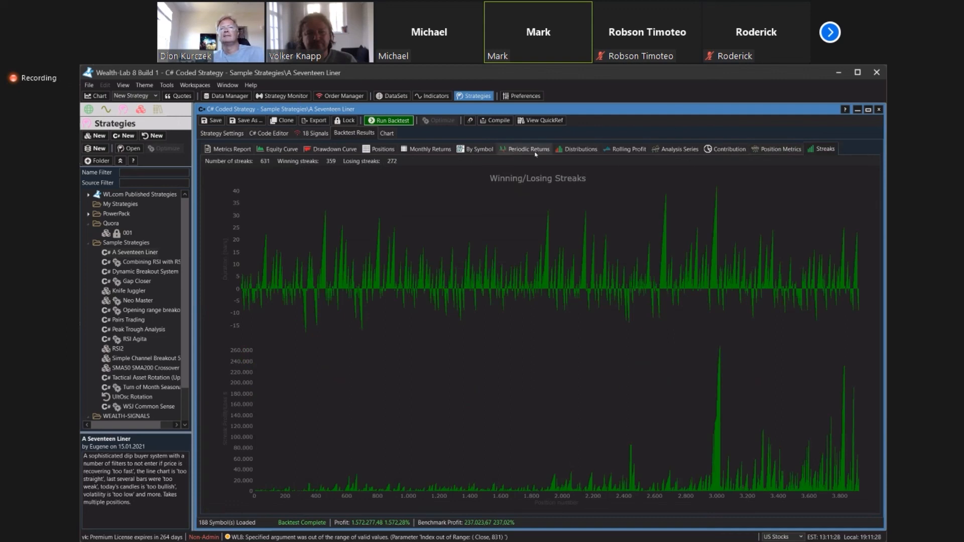
# Inspect the backtest's results by symbol, its list of positions and the trading signals it generated.
pyautogui.click(480, 149)
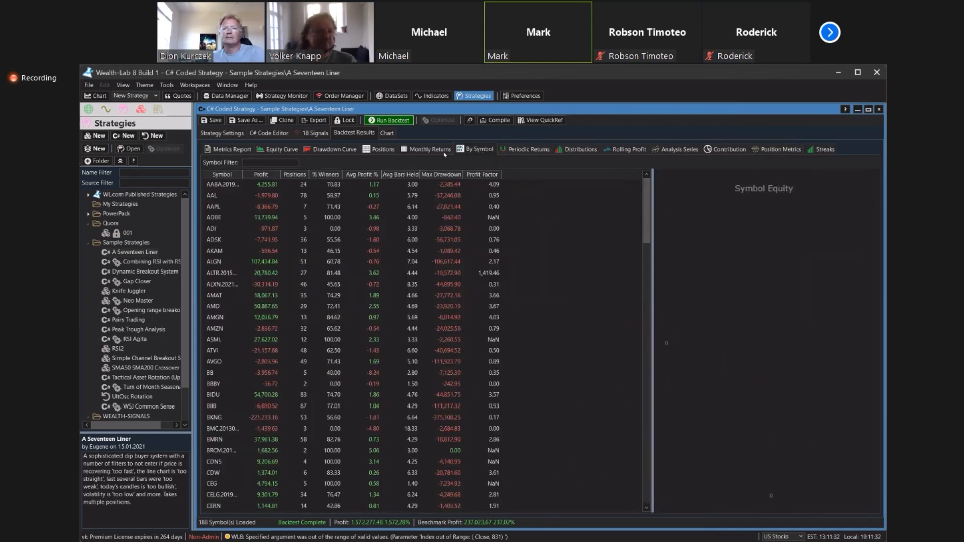
pyautogui.click(380, 150)
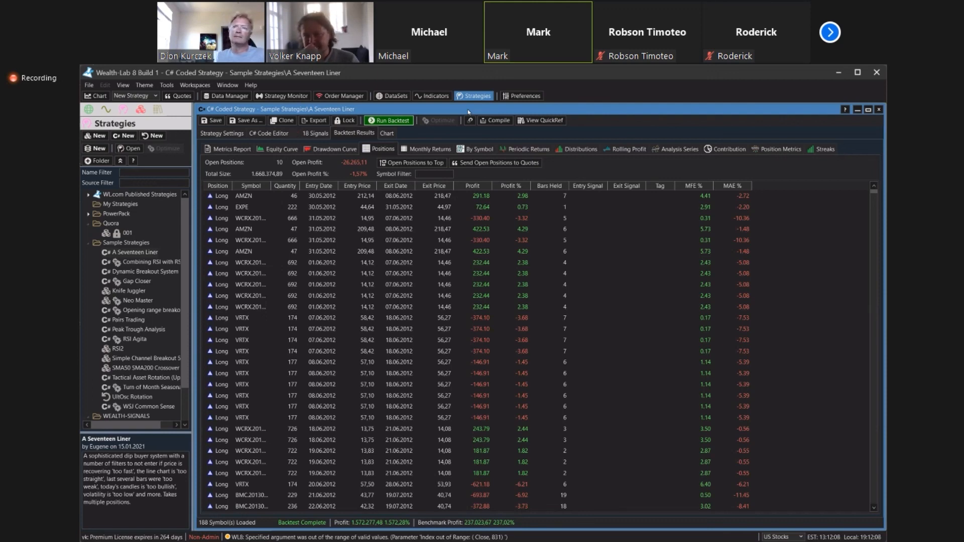
pyautogui.click(313, 134)
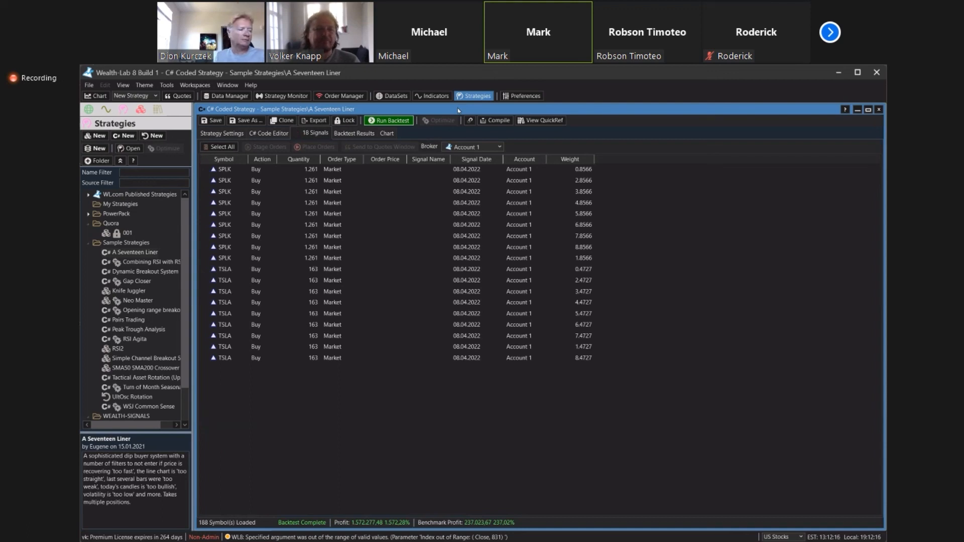
pyautogui.click(350, 134)
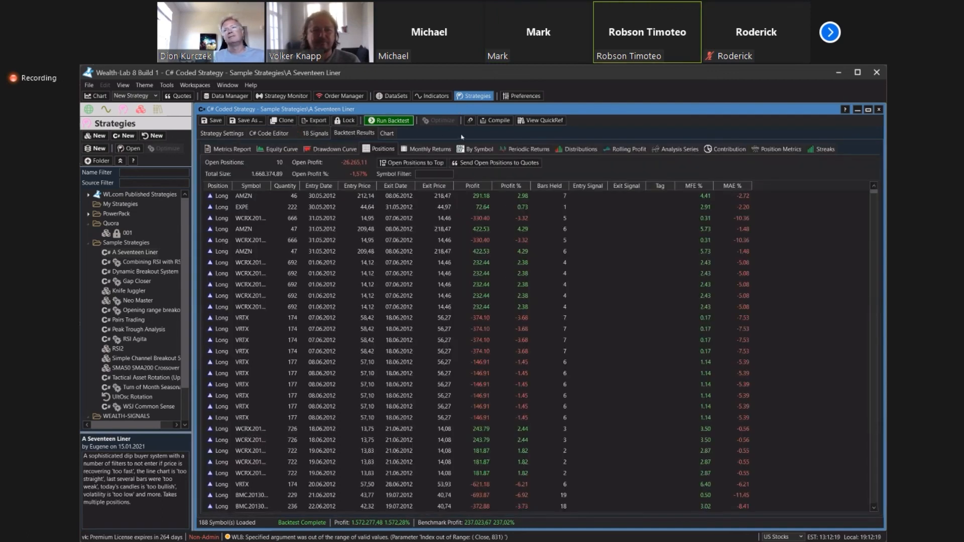